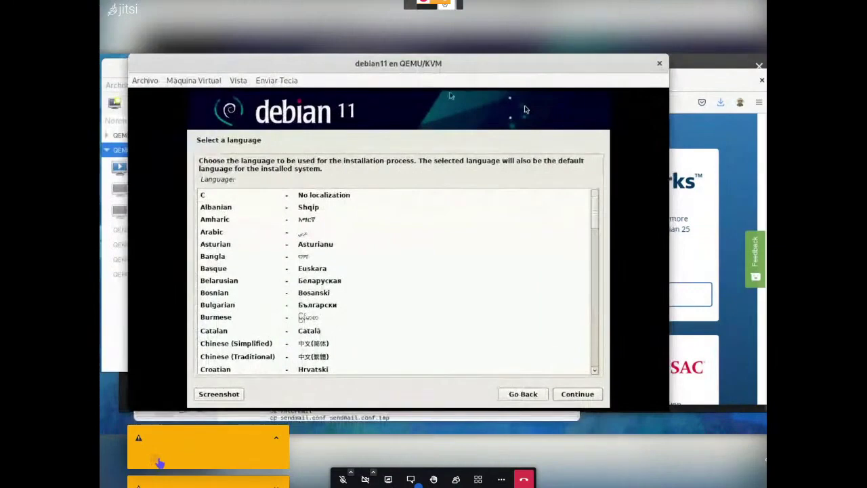
# Set the virtual machine display to always scale with its window, and accept the default installation language
pyautogui.click(239, 80)
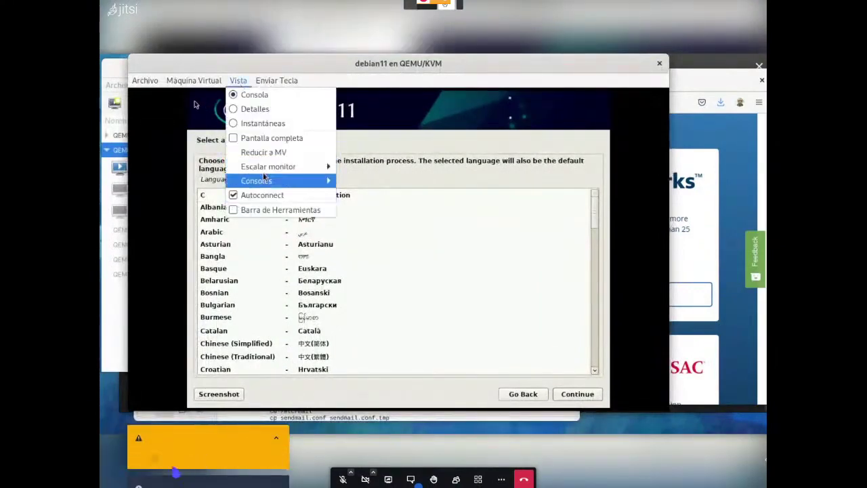
pyautogui.moveTo(298, 166)
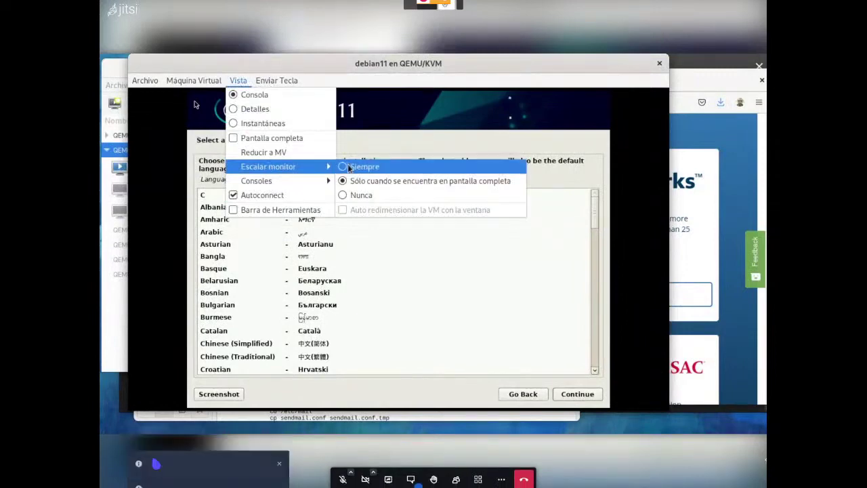
pyautogui.click(349, 167)
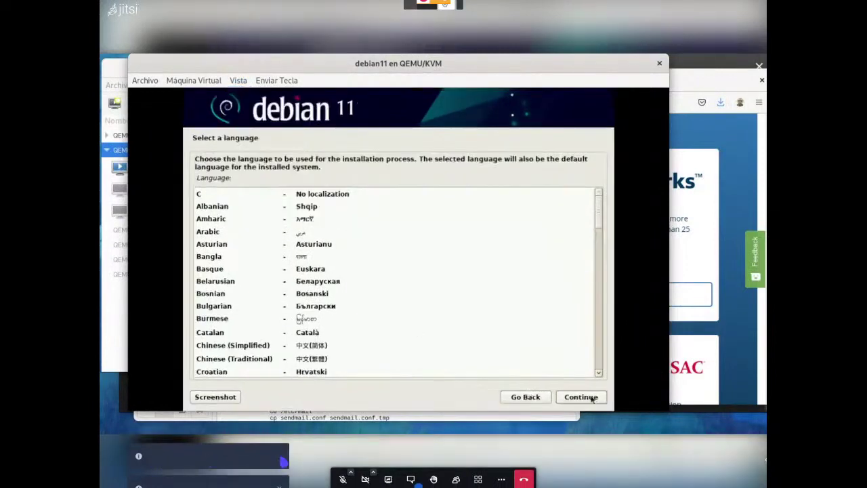
pyautogui.press('Return')
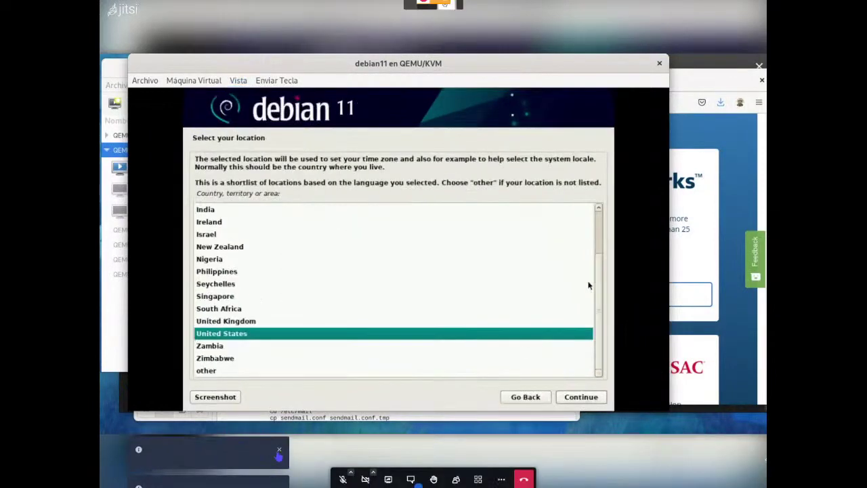
# Choose "other" as the country, territory or area for the Debian installation
pyautogui.scroll(2, 598, 288)
pyautogui.scroll(1, 580, 206)
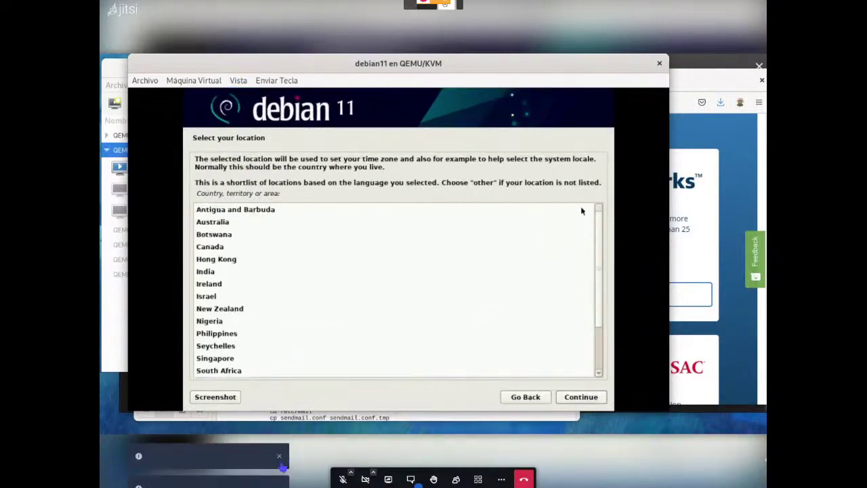
pyautogui.scroll(-2, 580, 206)
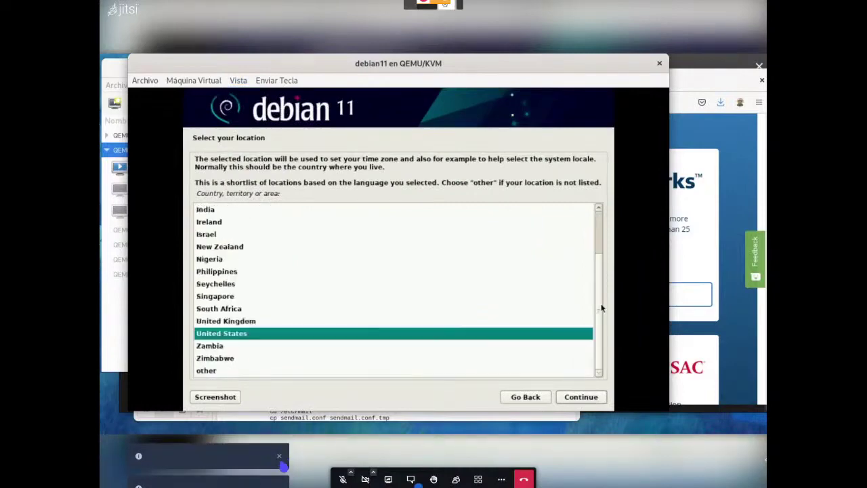
pyautogui.doubleClick(269, 370)
# Select a country in North America as the location and base the locale on United States (en_US.UTF-8)
pyautogui.press('Down')
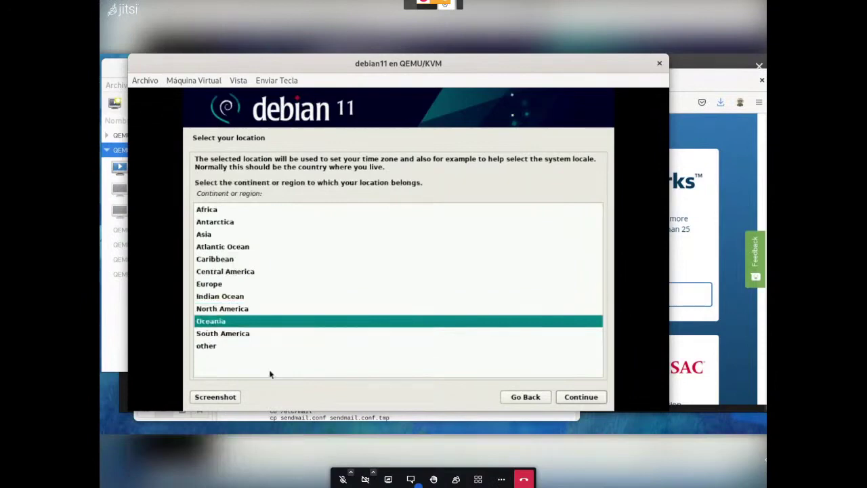
pyautogui.press('Up')
pyautogui.press('Up')
pyautogui.press('Up')
pyautogui.press('Up')
pyautogui.press('Down')
pyautogui.press('Down')
pyautogui.press('Down')
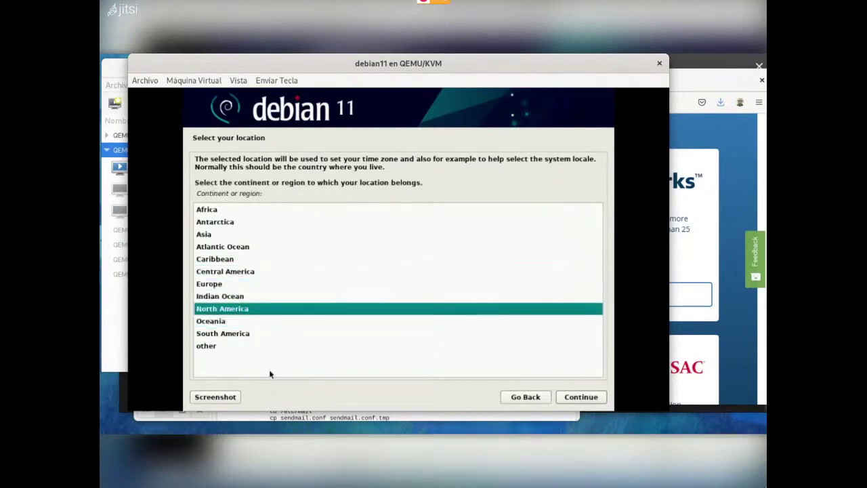
pyautogui.press('Return')
pyautogui.press('Up')
pyautogui.press('Up')
pyautogui.press('Return')
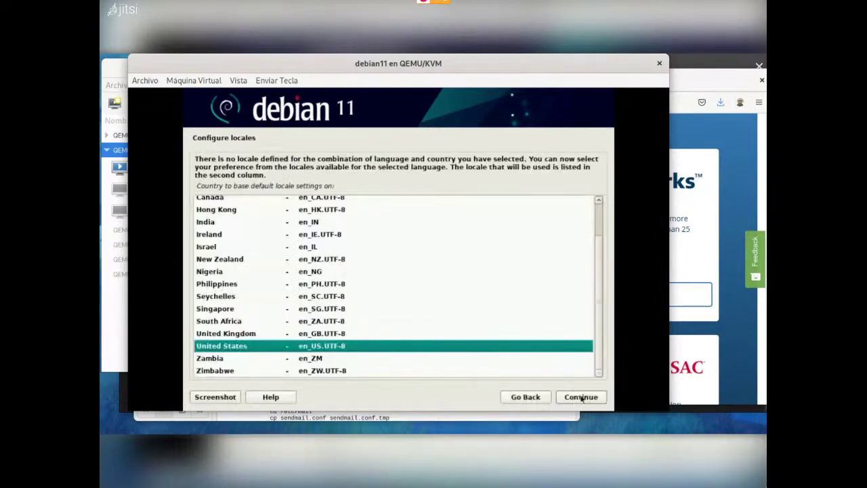
pyautogui.click(582, 397)
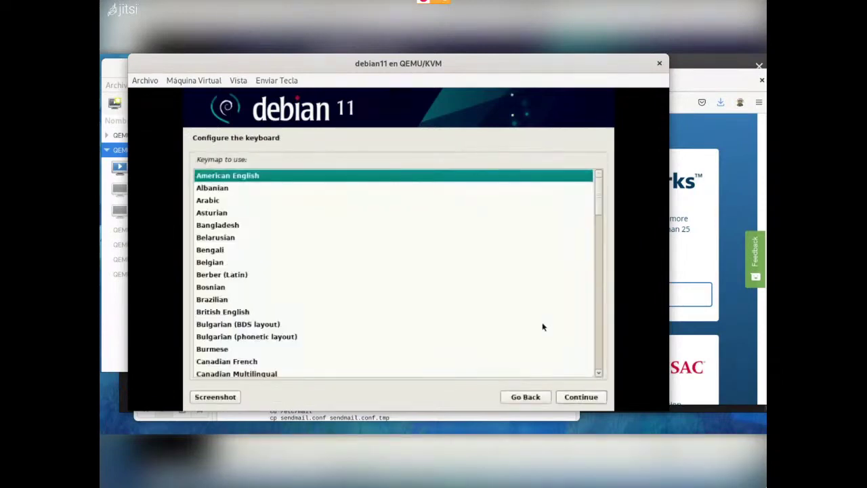
# Choose the keymap for the keyboard from the layout list and continue the installation
pyautogui.press('Down')
pyautogui.press('Down')
pyautogui.press('Down')
pyautogui.press('Down')
pyautogui.press('Down')
pyautogui.press('Down')
pyautogui.press('Down')
pyautogui.press('Down')
pyautogui.press('Down')
pyautogui.press('Down')
pyautogui.press('Down')
pyautogui.press('Down')
pyautogui.press('Down')
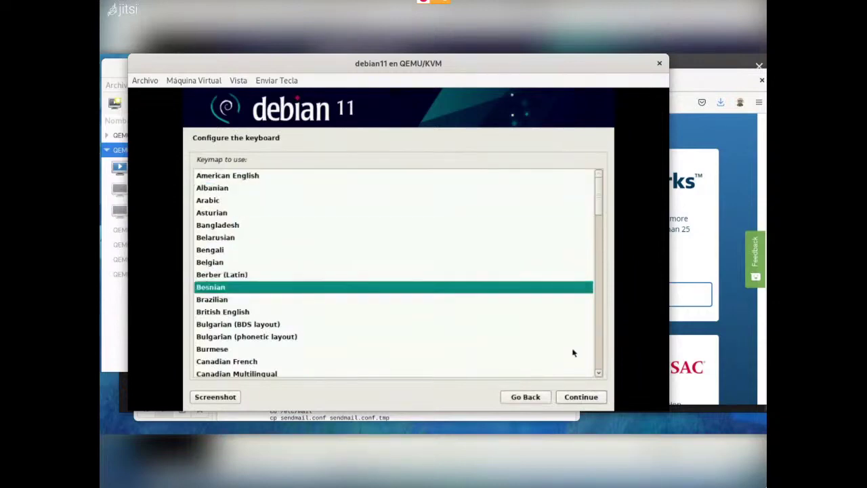
pyautogui.press('Down')
pyautogui.press('Down')
pyautogui.press('Down')
pyautogui.press('Down')
pyautogui.press('Down')
pyautogui.press('Down')
pyautogui.press('Down')
pyautogui.press('Down')
pyautogui.press('Down')
pyautogui.press('Down')
pyautogui.press('Down')
pyautogui.press('Down')
pyautogui.press('Down')
pyautogui.press('Down')
pyautogui.press('Down')
pyautogui.press('Down')
pyautogui.press('Down')
pyautogui.press('Down')
pyautogui.press('Down')
pyautogui.press('Down')
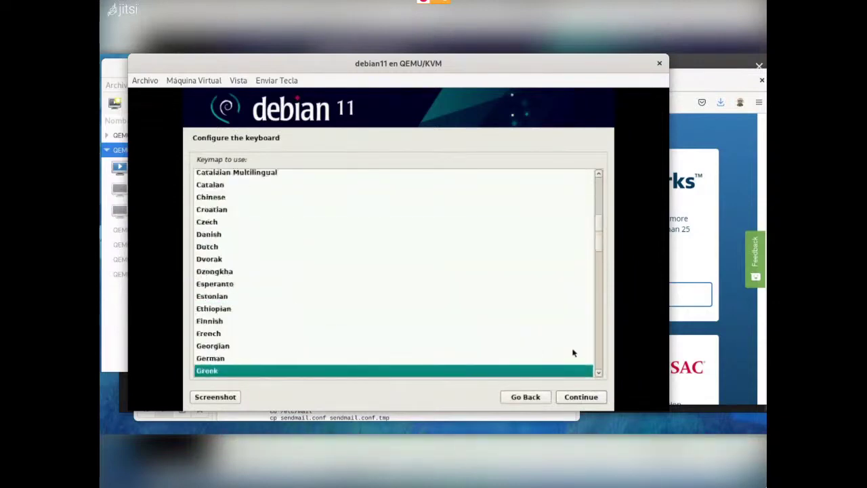
pyautogui.press('Down')
pyautogui.press('Down')
pyautogui.press('Down')
pyautogui.press('Down')
pyautogui.press('Up')
pyautogui.press('Up')
pyautogui.press('Up')
pyautogui.press('Up')
pyautogui.press('Up')
pyautogui.press('Up')
pyautogui.press('Up')
pyautogui.press('Up')
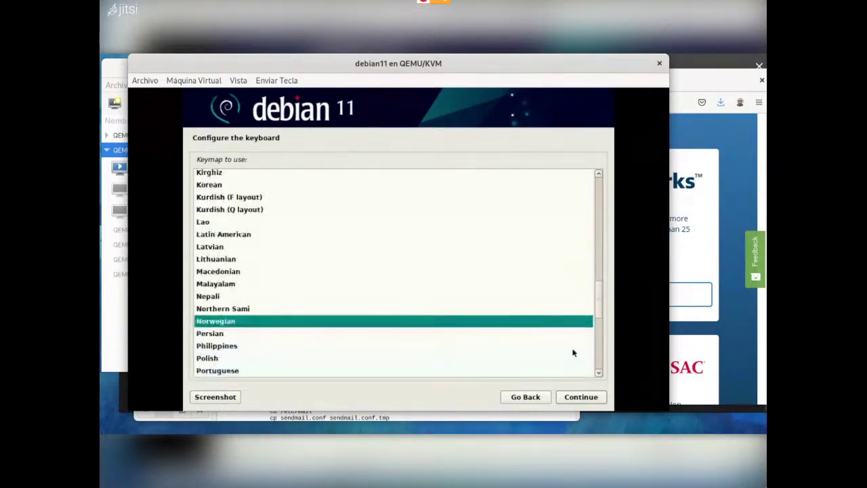
pyautogui.press('Up')
pyautogui.press('Up')
pyautogui.press('Return')
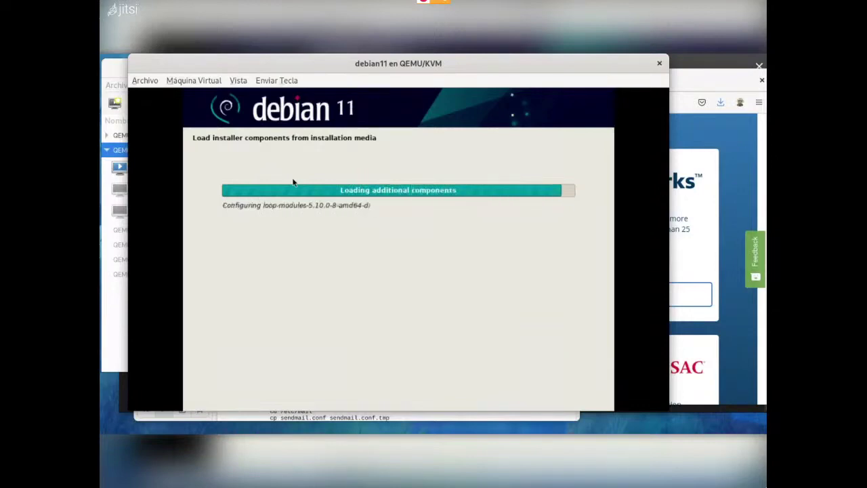
# Switch to the browser with the CIS website and open the latest CIS Benchmarks page
pyautogui.moveTo(213, 67); pyautogui.dragTo(306, 182)
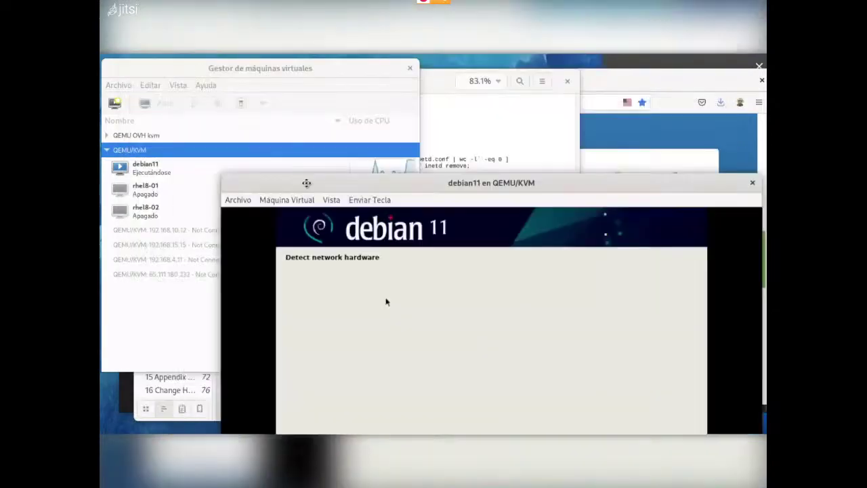
pyautogui.click(485, 133)
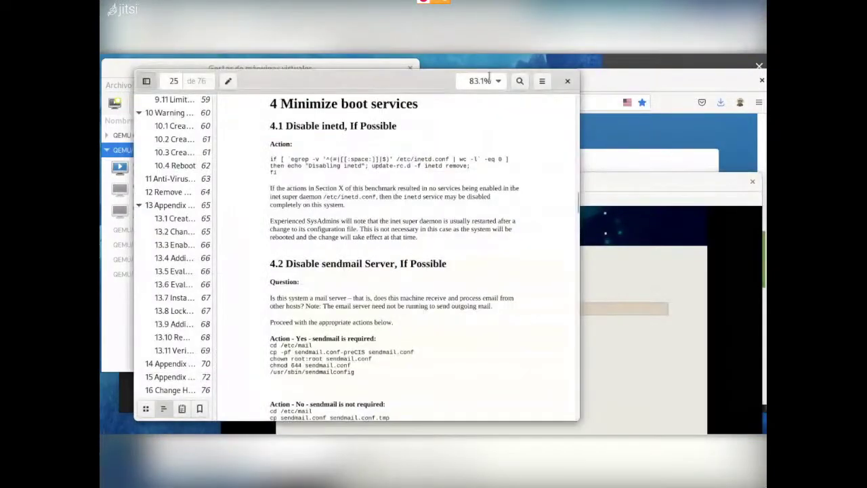
pyautogui.click(598, 90)
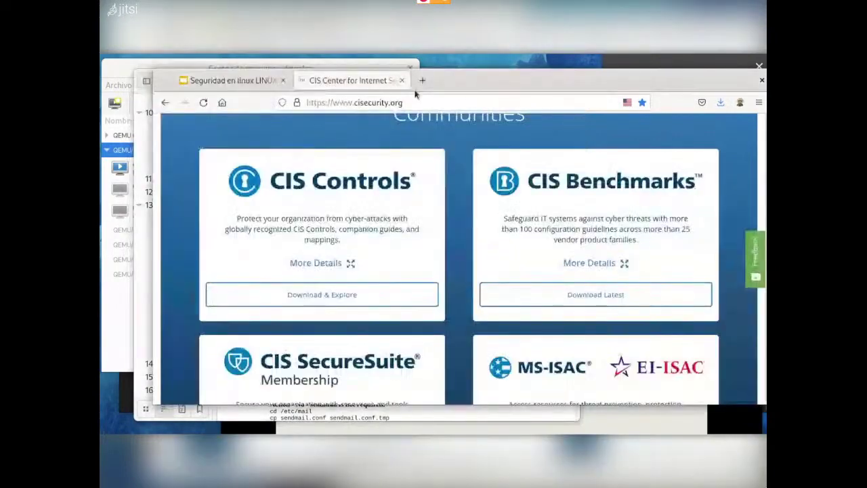
pyautogui.click(532, 296)
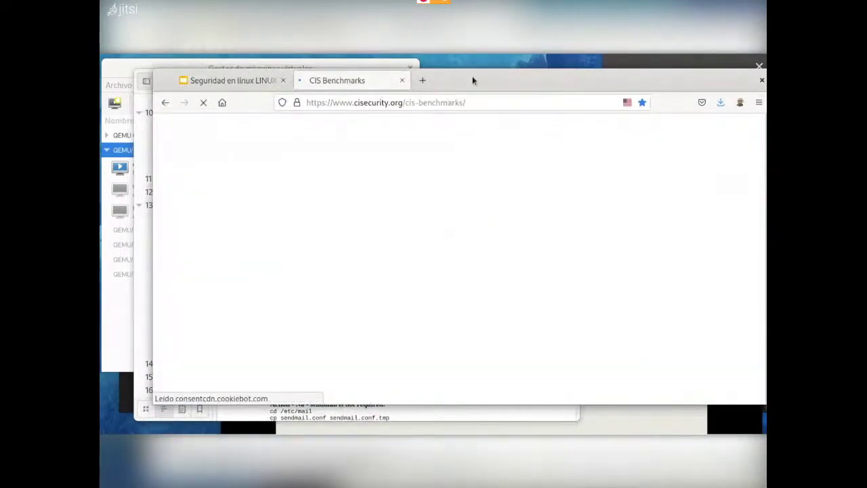
pyautogui.moveTo(473, 80); pyautogui.dragTo(419, 66)
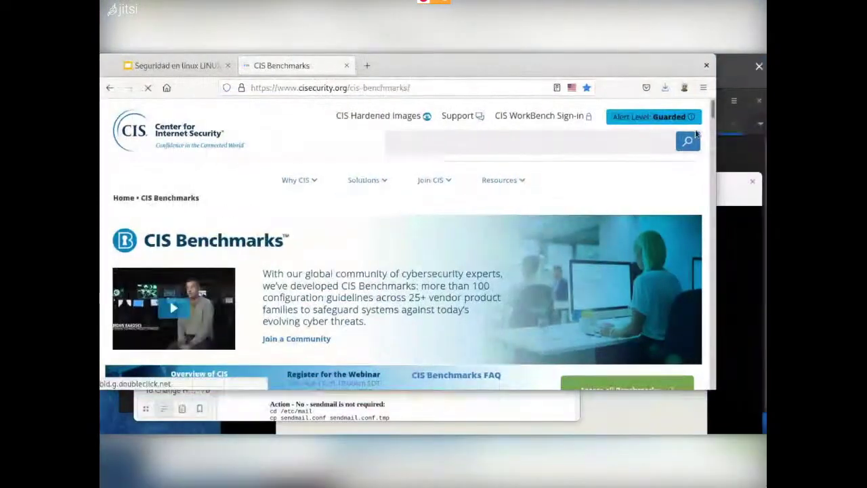
# Find Debian Linux in the CIS Benchmarks list and open its benchmark download form
pyautogui.scroll(-4, 695, 134)
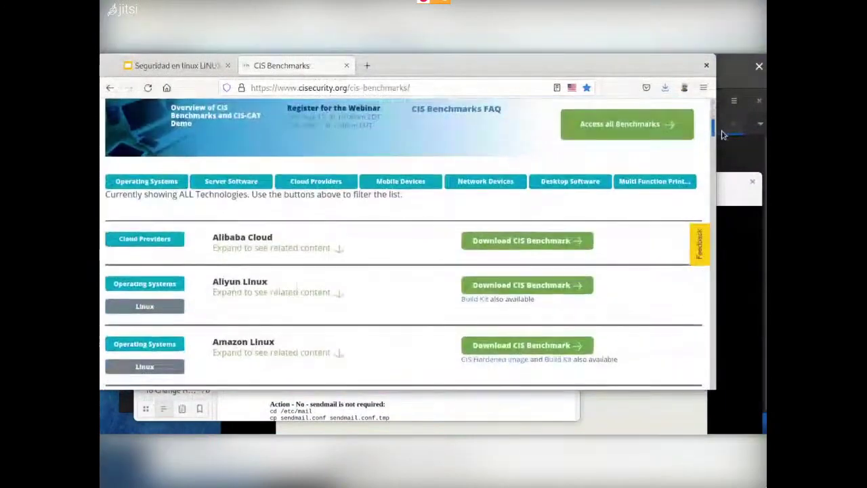
pyautogui.moveTo(721, 133); pyautogui.dragTo(737, 171)
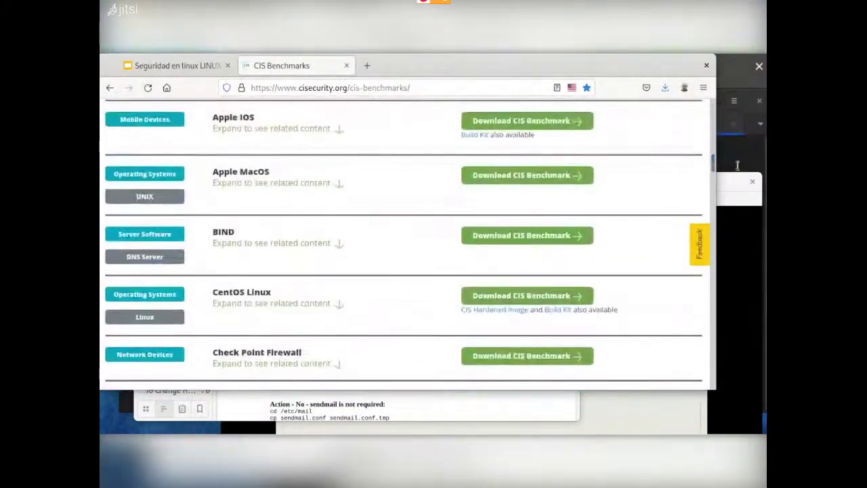
pyautogui.click(429, 92)
pyautogui.tripleClick(252, 90)
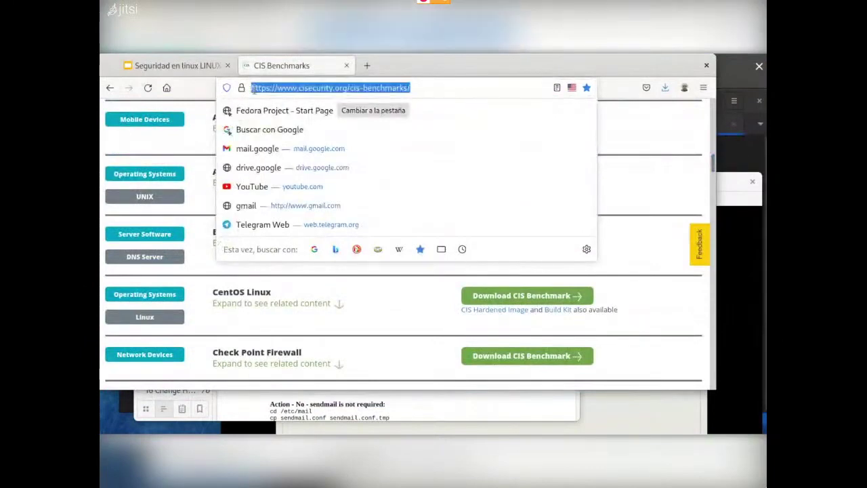
pyautogui.click(391, 87)
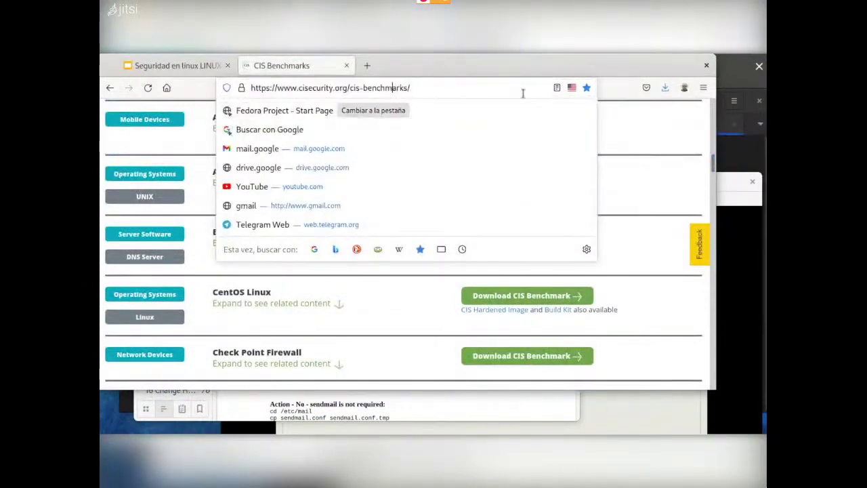
pyautogui.click(621, 187)
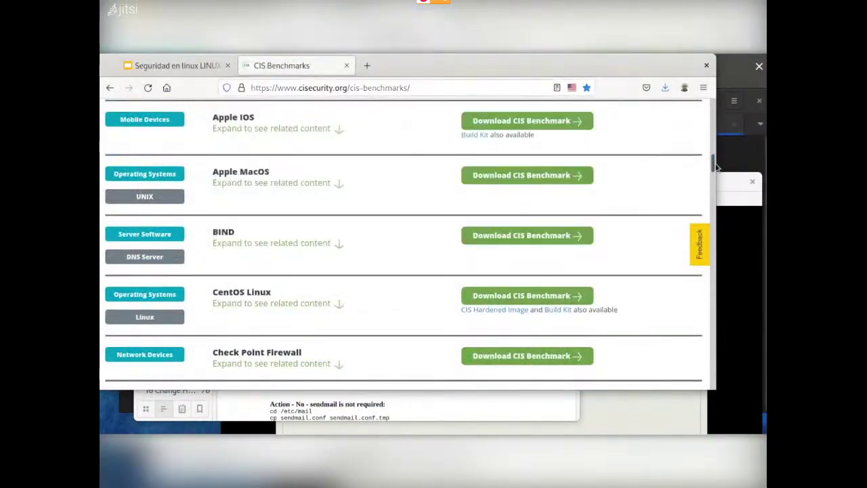
pyautogui.moveTo(716, 165); pyautogui.dragTo(720, 173)
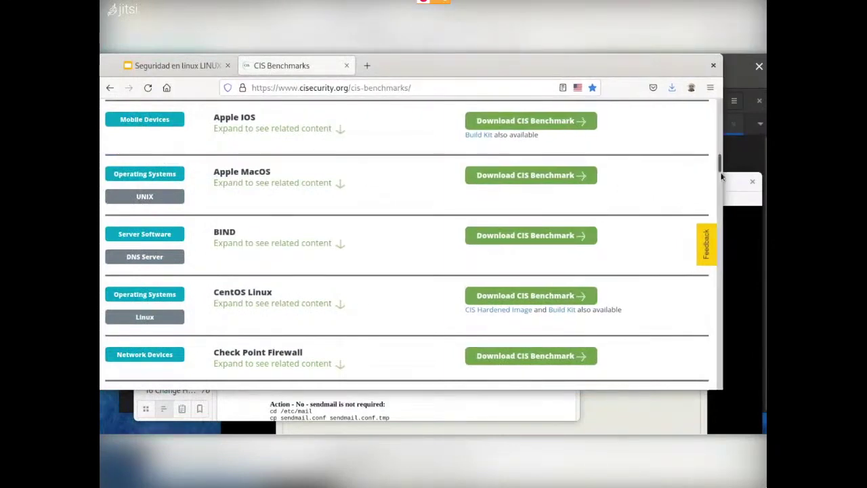
pyautogui.scroll(-5, 541, 207)
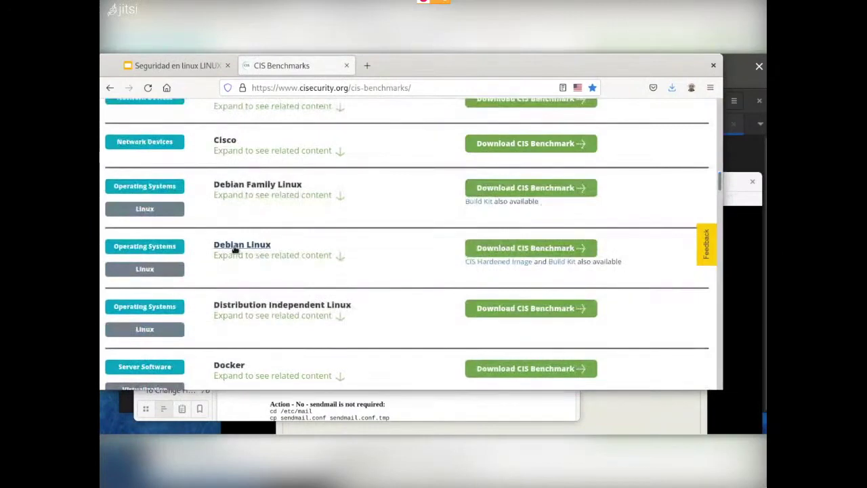
pyautogui.click(531, 250)
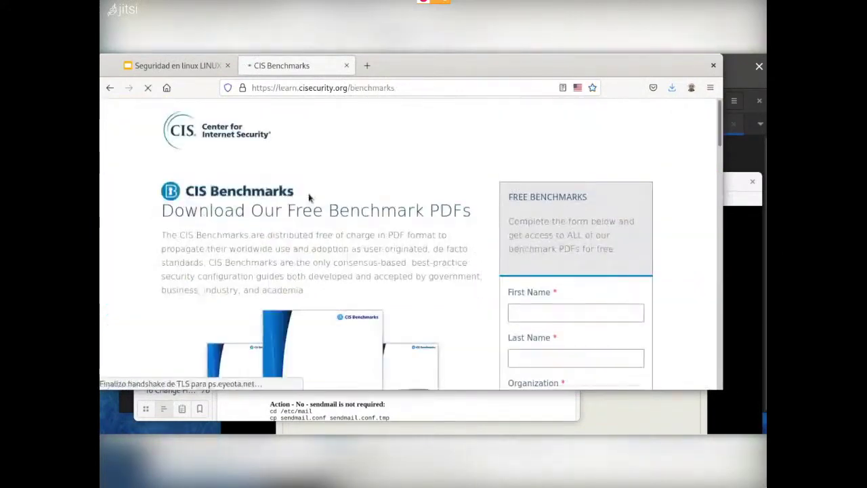
# Return to the benchmark list and open the Debian Linux Build Kit link in a new tab
pyautogui.click(108, 89)
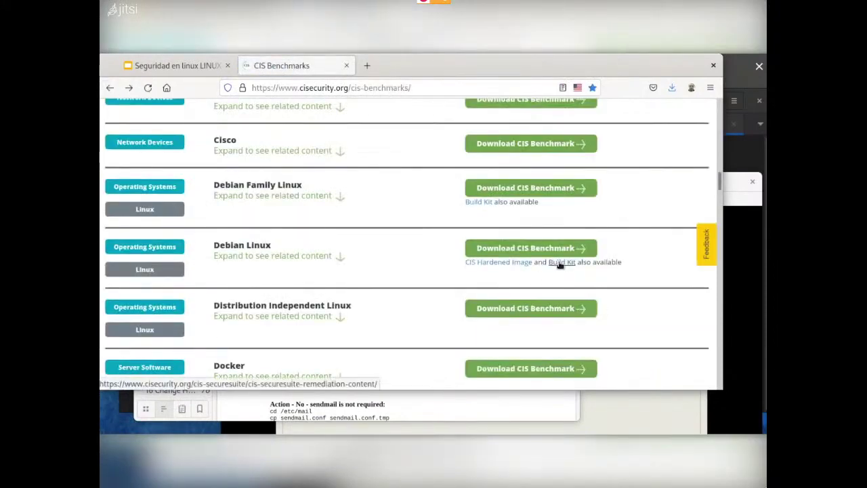
pyautogui.rightClick(560, 264)
pyautogui.click(656, 91)
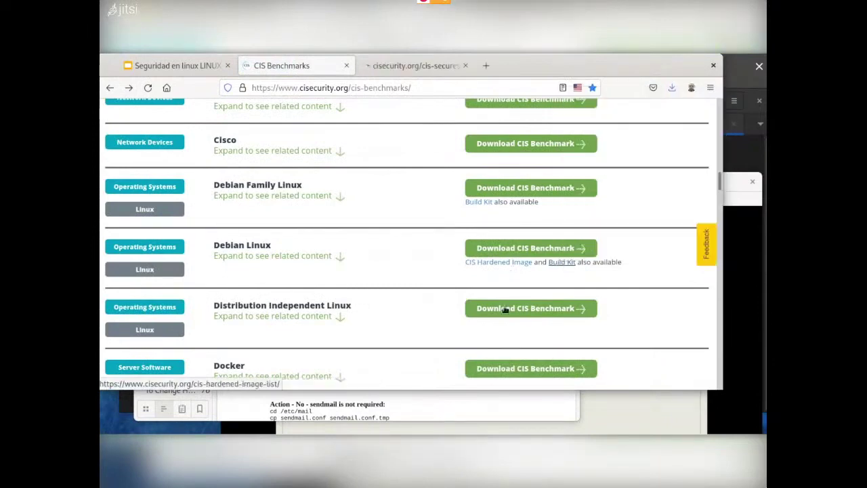
# Reopen the Debian Linux benchmark download form and look over its required fields
pyautogui.click(577, 249)
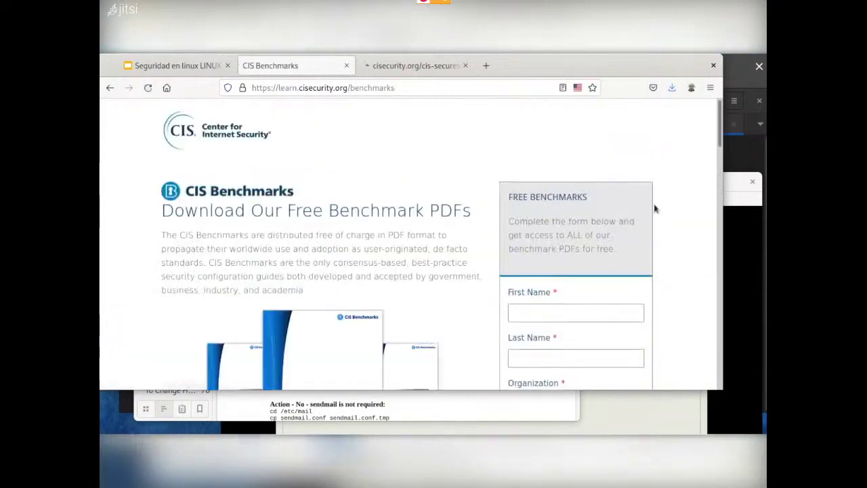
pyautogui.moveTo(720, 139); pyautogui.dragTo(737, 169)
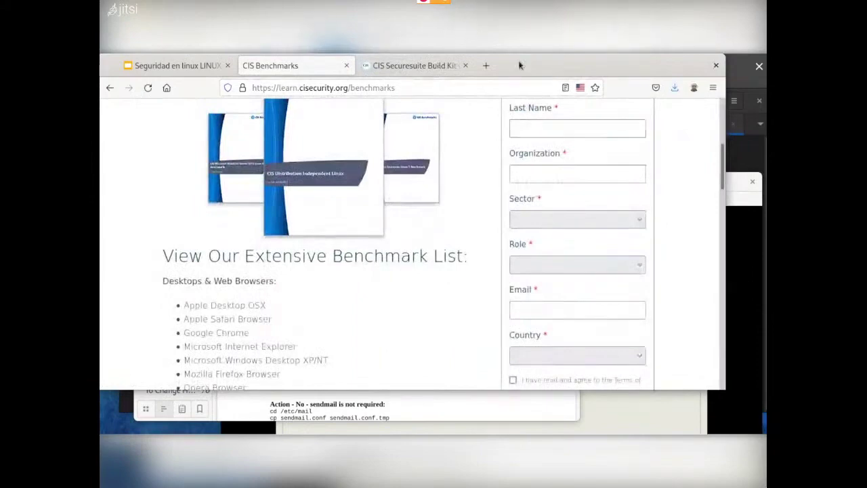
# Switch from the browser back to the debian11 virtual machine and move its window fully into view
pyautogui.moveTo(518, 65); pyautogui.dragTo(101, 115)
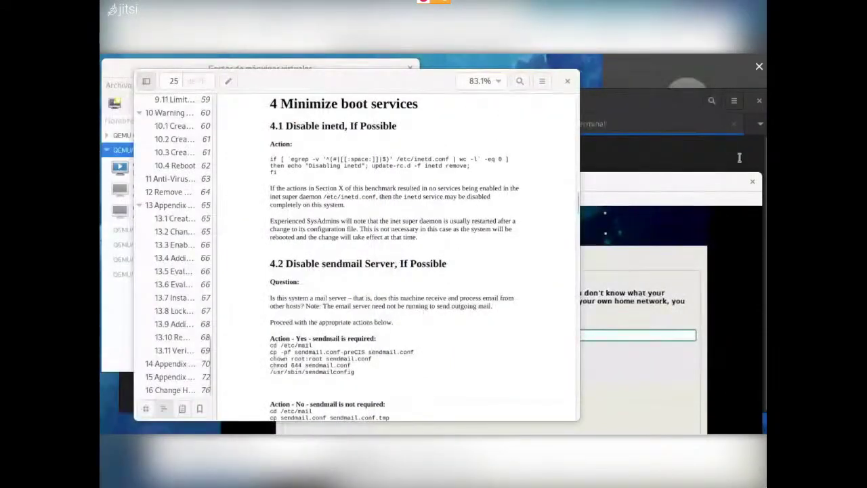
pyautogui.click(656, 88)
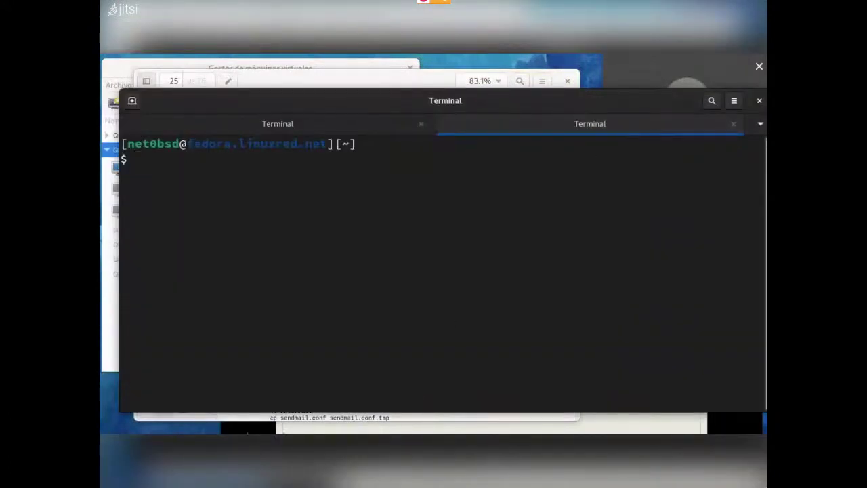
pyautogui.click(309, 432)
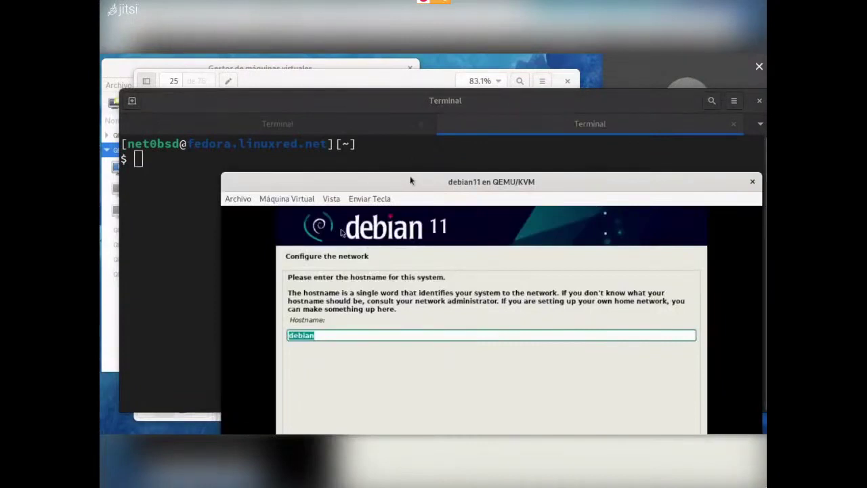
pyautogui.moveTo(410, 181); pyautogui.dragTo(351, 74)
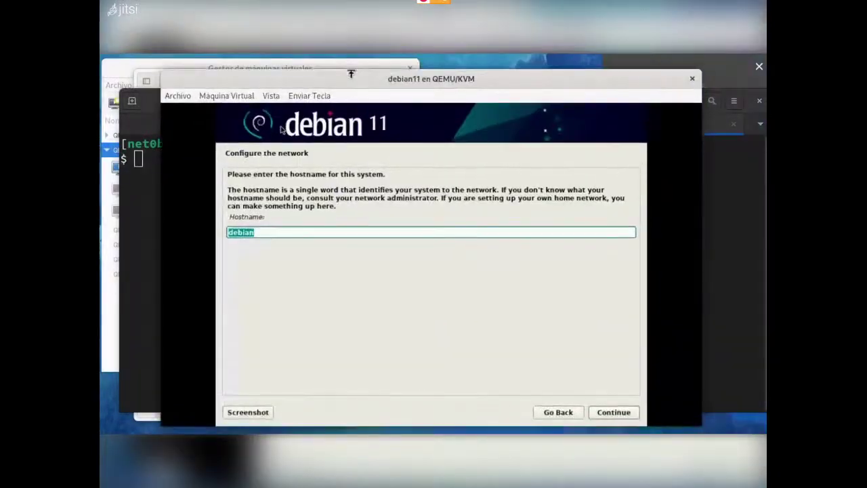
# Set the system's hostname to debian11-01 and accept linuxred.net as the domain name
pyautogui.press('End')
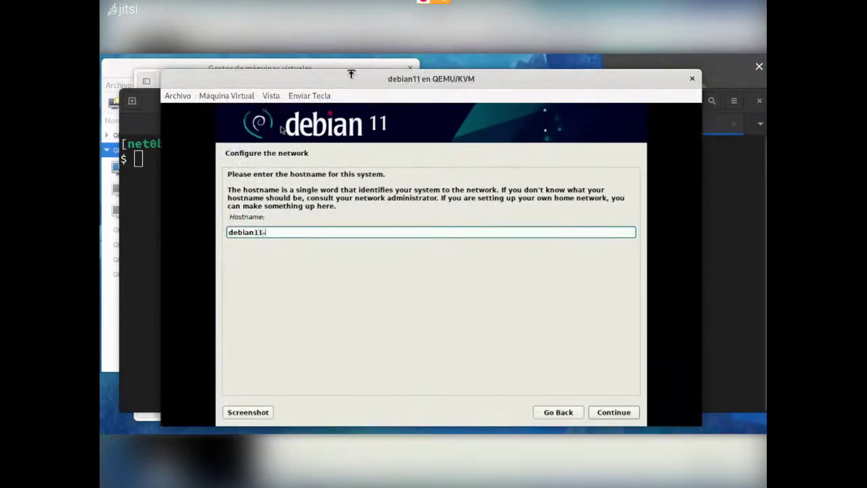
pyautogui.write('11-01')
pyautogui.moveTo(400, 76); pyautogui.dragTo(358, 57)
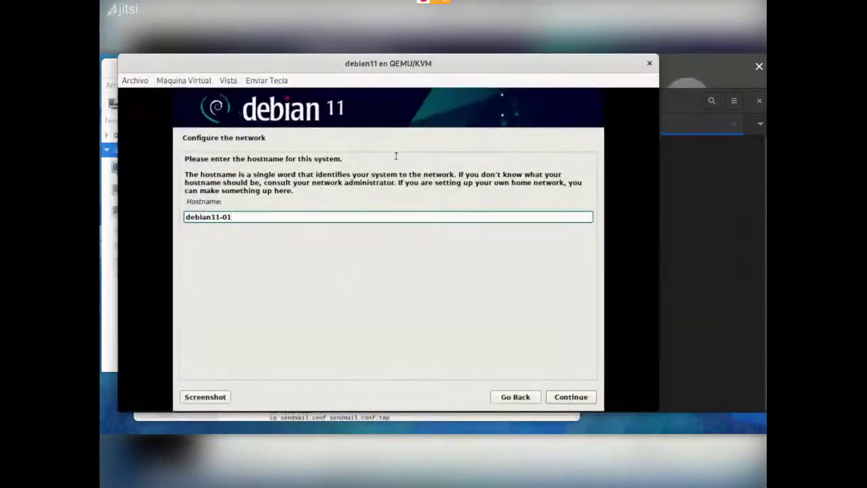
pyautogui.click(568, 400)
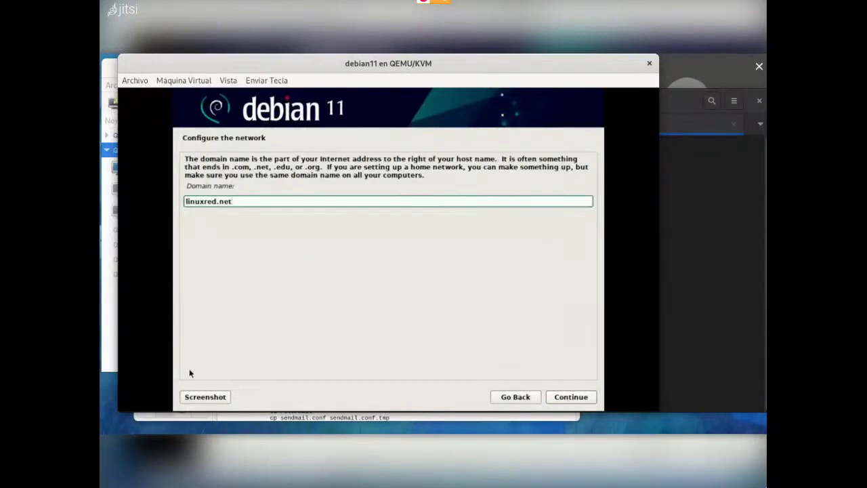
pyautogui.click(581, 399)
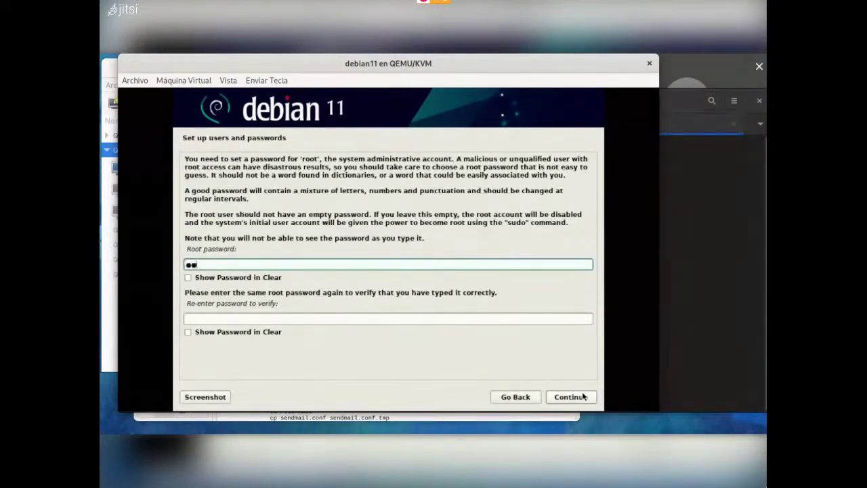
# Enter the root password and repeat it for verification
pyautogui.write('******')
pyautogui.press('Tab')
pyautogui.press('Tab')
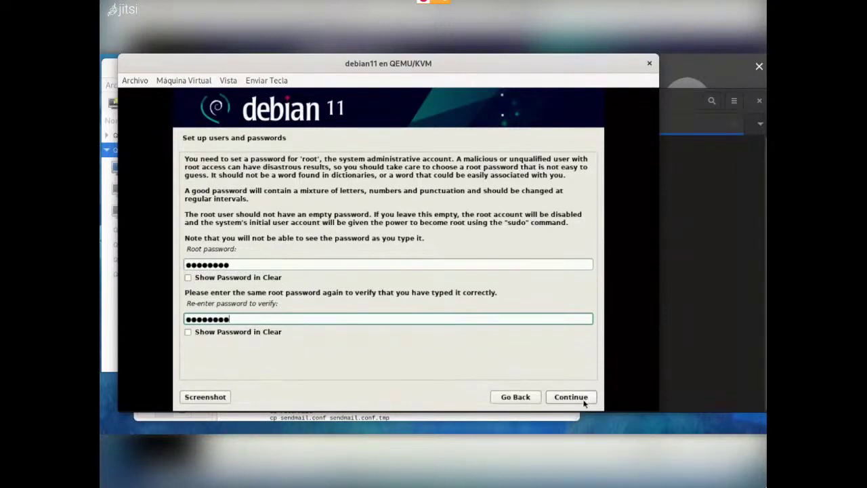
# Go back to the installer main menu and reopen the language selection
pyautogui.click(530, 399)
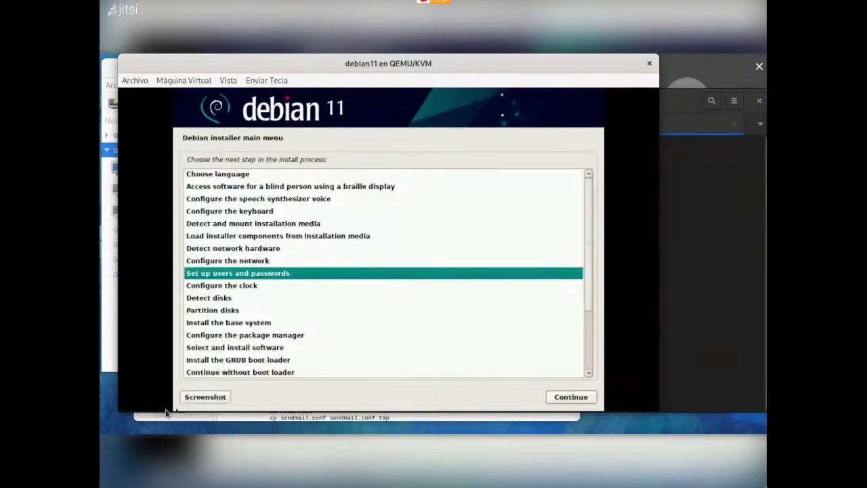
pyautogui.click(239, 248)
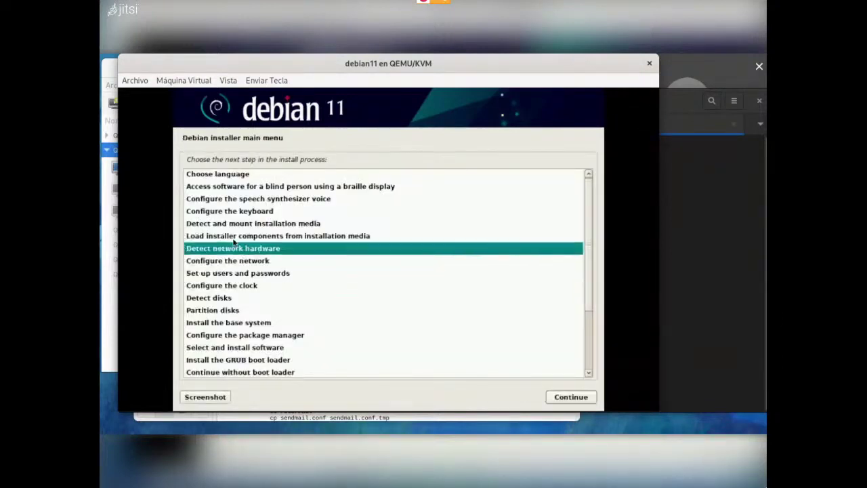
pyautogui.doubleClick(227, 175)
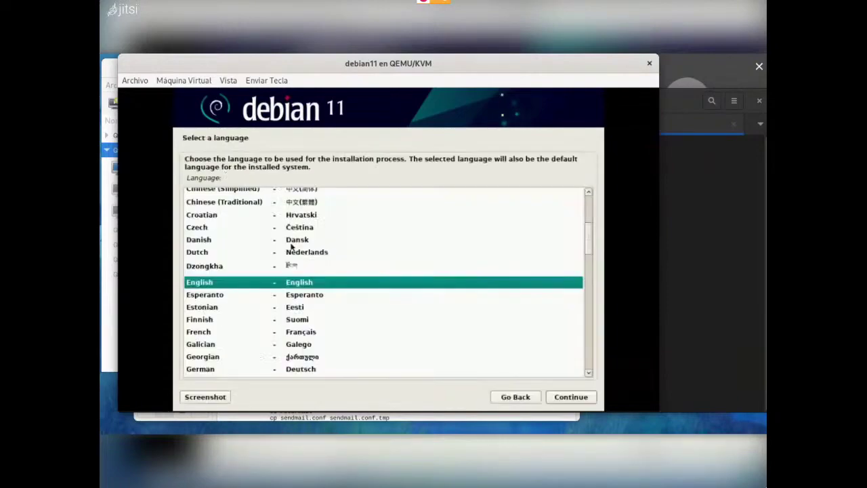
# Set the installation language to Spanish and accept México as the location
pyautogui.press('Down')
pyautogui.press('Down')
pyautogui.press('Down')
pyautogui.press('Down')
pyautogui.press('Down')
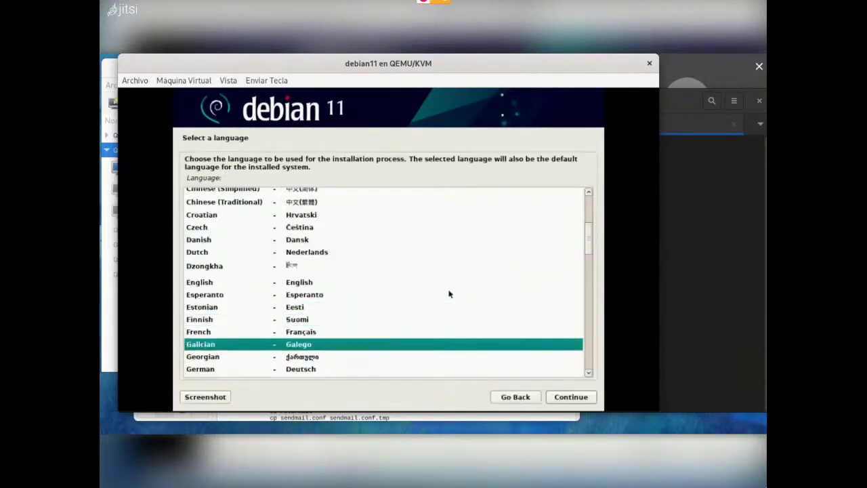
pyautogui.press('Down')
pyautogui.press('Down')
pyautogui.press('Down')
pyautogui.press('Down')
pyautogui.press('Down')
pyautogui.press('Down')
pyautogui.press('Down')
pyautogui.press('Down')
pyautogui.press('Down')
pyautogui.press('Down')
pyautogui.press('Down')
pyautogui.press('Down')
pyautogui.press('Down')
pyautogui.press('Down')
pyautogui.press('Down')
pyautogui.press('Down')
pyautogui.press('Down')
pyautogui.press('Down')
pyautogui.press('Down')
pyautogui.press('Down')
pyautogui.press('Up')
pyautogui.press('Up')
pyautogui.press('Up')
pyautogui.press('Up')
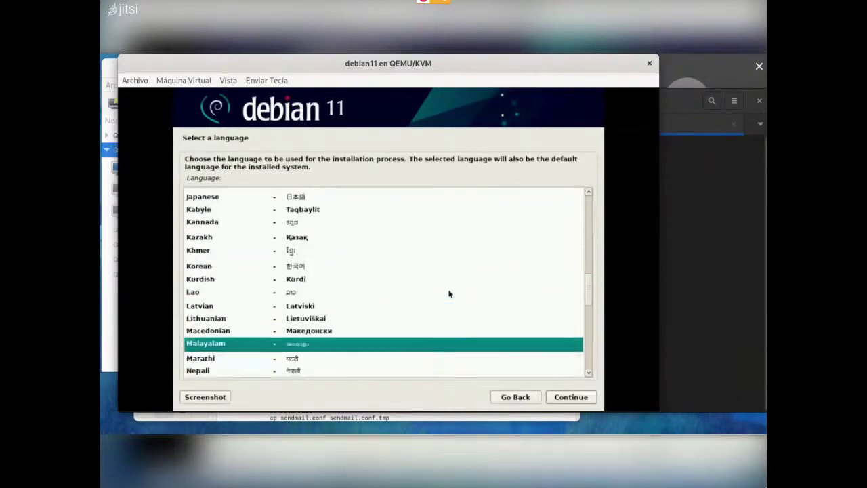
pyautogui.press('Up')
pyautogui.press('Up')
pyautogui.press('Up')
pyautogui.press('Up')
pyautogui.press('Up')
pyautogui.press('Up')
pyautogui.press('Up')
pyautogui.press('Up')
pyautogui.press('Up')
pyautogui.press('Up')
pyautogui.press('Up')
pyautogui.press('Up')
pyautogui.press('Up')
pyautogui.press('Up')
pyautogui.press('Up')
pyautogui.press('Up')
pyautogui.press('Up')
pyautogui.press('Up')
pyautogui.press('Up')
pyautogui.press('Up')
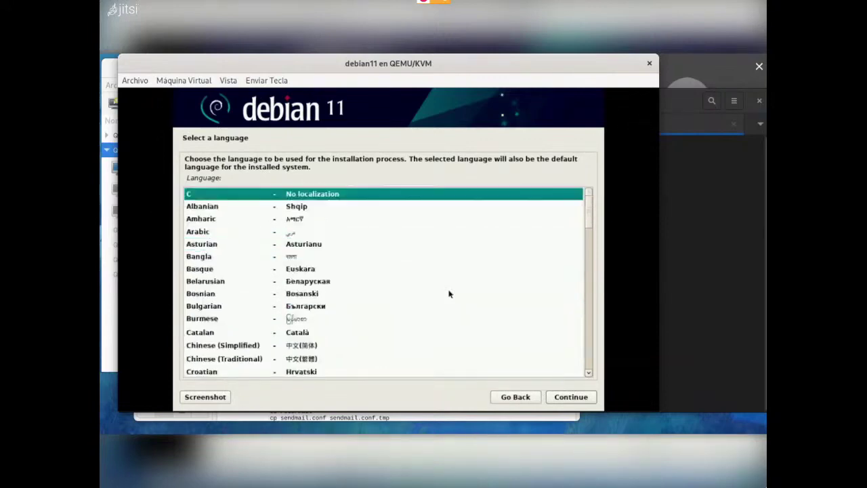
pyautogui.press('Down')
pyautogui.press('Down')
pyautogui.press('Down')
pyautogui.press('Down')
pyautogui.press('Down')
pyautogui.press('Down')
pyautogui.press('Down')
pyautogui.press('Down')
pyautogui.press('Down')
pyautogui.press('Down')
pyautogui.press('Down')
pyautogui.press('Down')
pyautogui.press('Down')
pyautogui.press('Down')
pyautogui.press('Down')
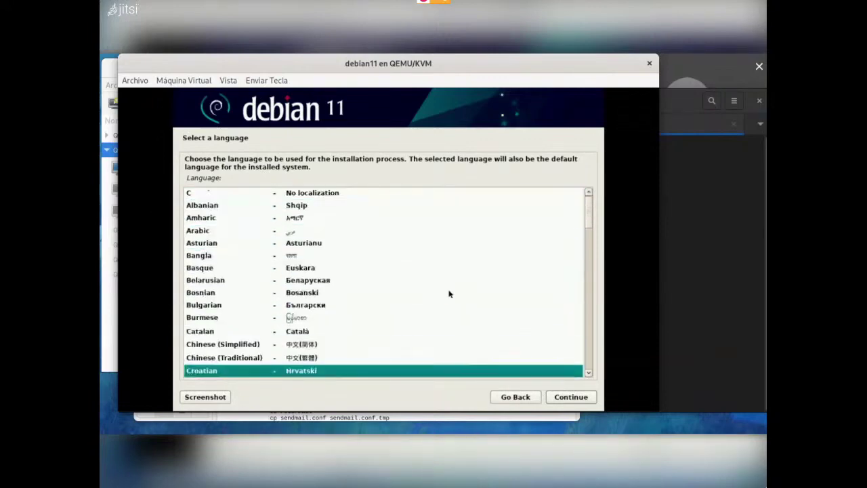
pyautogui.press('Down')
pyautogui.press('Down')
pyautogui.press('Down')
pyautogui.press('Down')
pyautogui.press('Down')
pyautogui.press('Down')
pyautogui.press('Down')
pyautogui.press('Down')
pyautogui.press('Down')
pyautogui.press('Down')
pyautogui.press('Down')
pyautogui.press('Down')
pyautogui.press('Down')
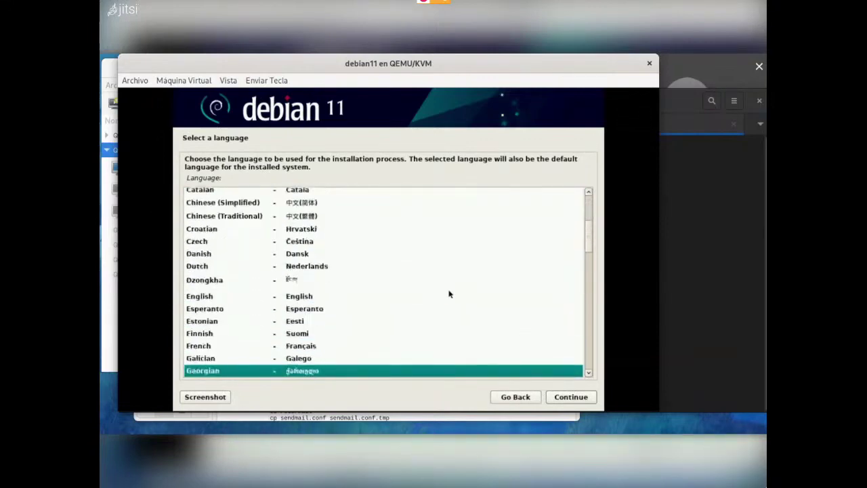
pyautogui.press('Down')
pyautogui.press('Down')
pyautogui.press('Down')
pyautogui.press('Down')
pyautogui.press('Down')
pyautogui.press('Down')
pyautogui.press('Down')
pyautogui.press('Down')
pyautogui.press('Down')
pyautogui.press('Down')
pyautogui.press('Down')
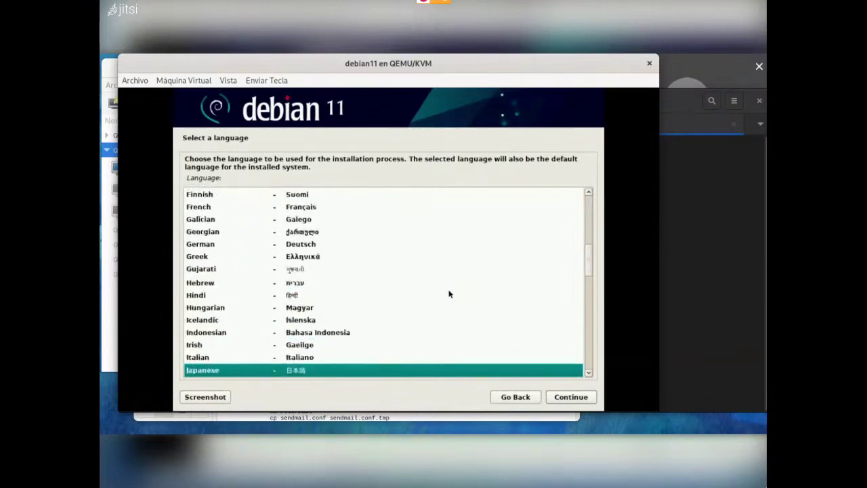
pyautogui.press('Down')
pyautogui.press('Down')
pyautogui.press('Down')
pyautogui.press('Down')
pyautogui.press('Down')
pyautogui.press('Down')
pyautogui.press('Down')
pyautogui.press('Down')
pyautogui.press('Down')
pyautogui.press('Down')
pyautogui.press('Down')
pyautogui.press('Down')
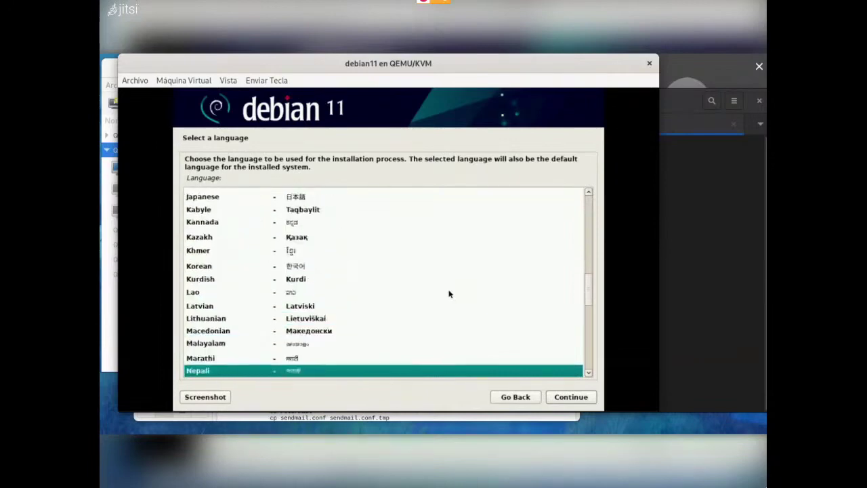
pyautogui.press('Down')
pyautogui.press('Down')
pyautogui.press('Down')
pyautogui.press('Down')
pyautogui.press('Down')
pyautogui.press('Down')
pyautogui.press('Down')
pyautogui.press('Down')
pyautogui.press('Down')
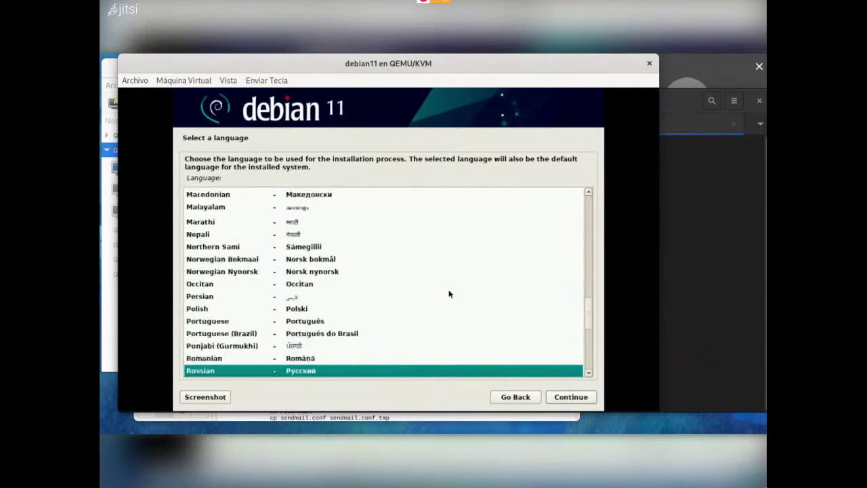
pyautogui.press('Down')
pyautogui.press('Down')
pyautogui.press('Down')
pyautogui.press('Down')
pyautogui.press('Down')
pyautogui.press('Down')
pyautogui.press('Down')
pyautogui.press('Up')
pyautogui.press('Up')
pyautogui.press('Up')
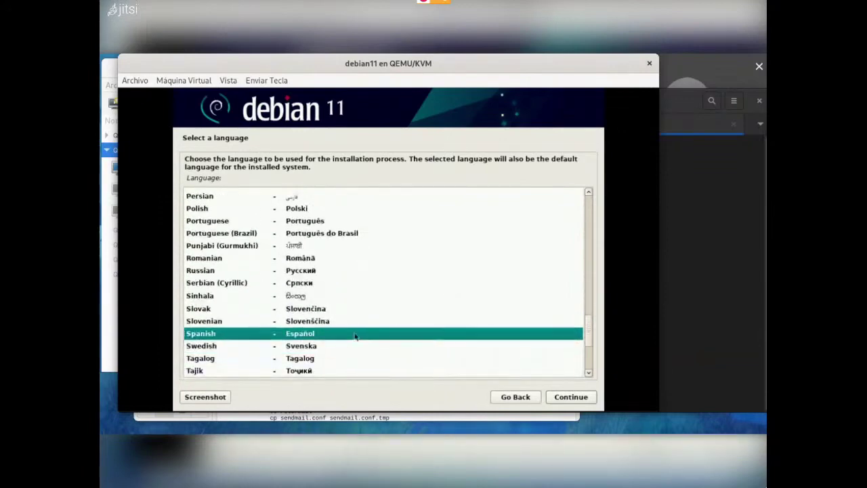
pyautogui.click(578, 400)
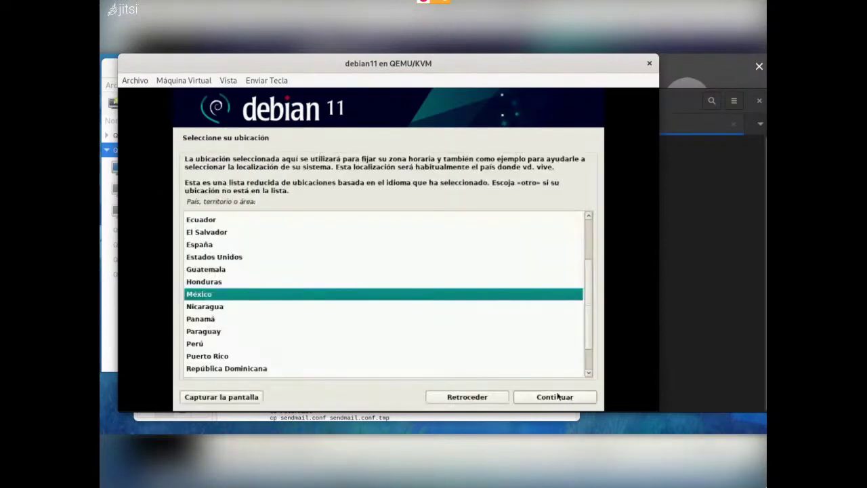
pyautogui.click(559, 400)
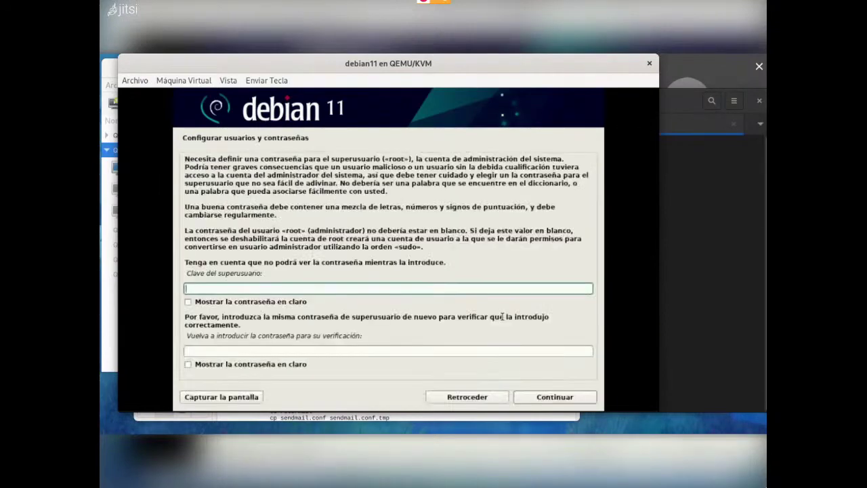
# Try to set the superuser password by entering it in both the password and verification fields
pyautogui.write('••••••••')
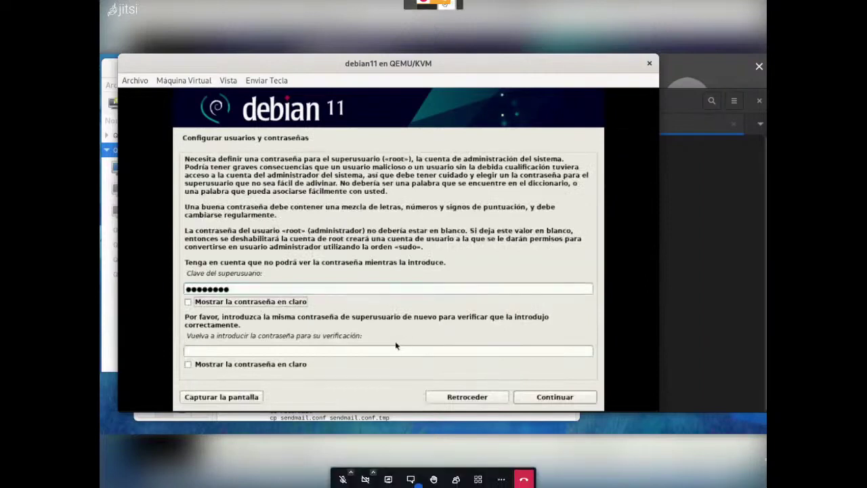
pyautogui.press('Tab')
pyautogui.write('•••••')
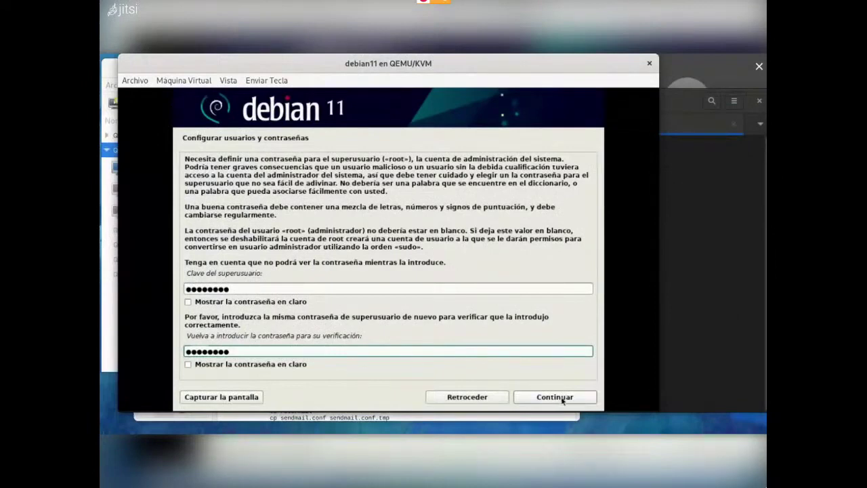
pyautogui.click(562, 400)
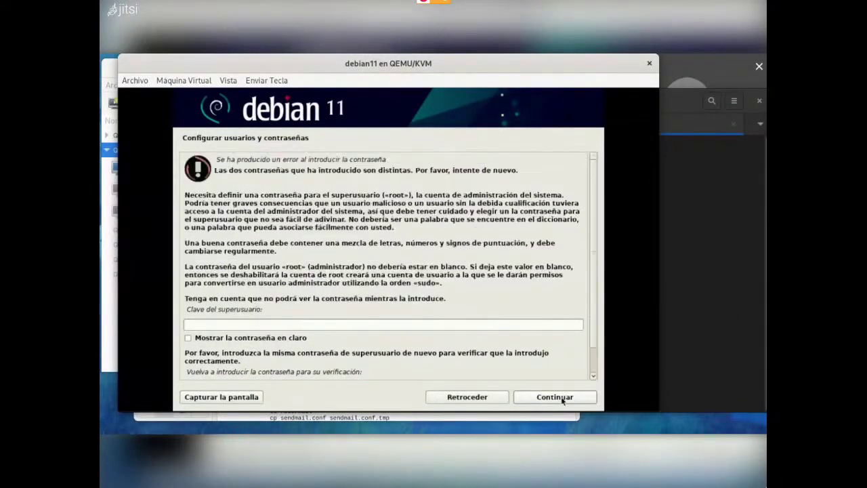
# Enter the superuser password again with a matching verification and submit it
pyautogui.click(438, 323)
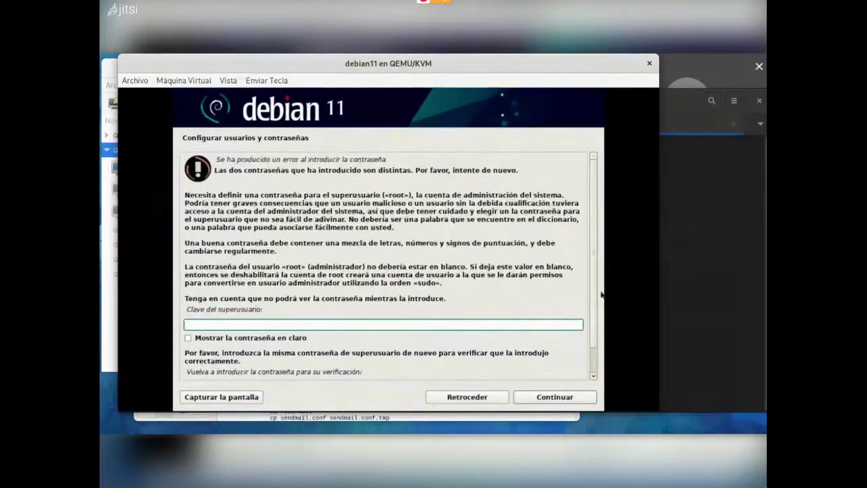
pyautogui.scroll(-2, 598, 295)
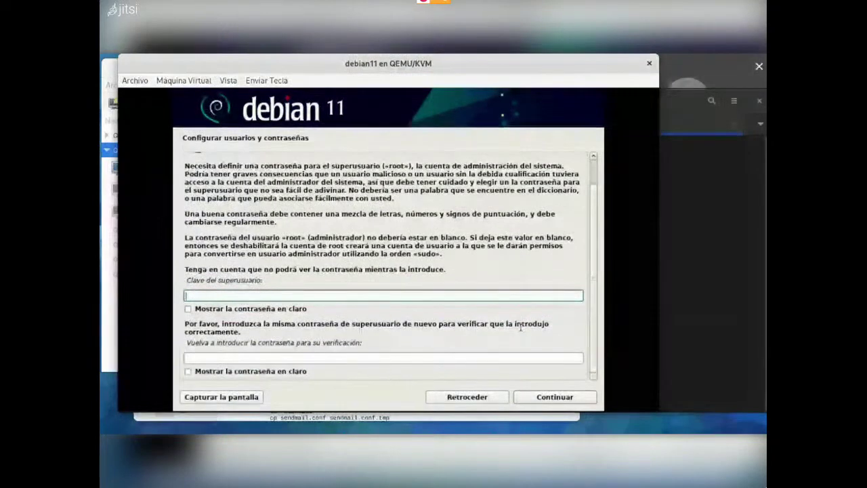
pyautogui.write('********')
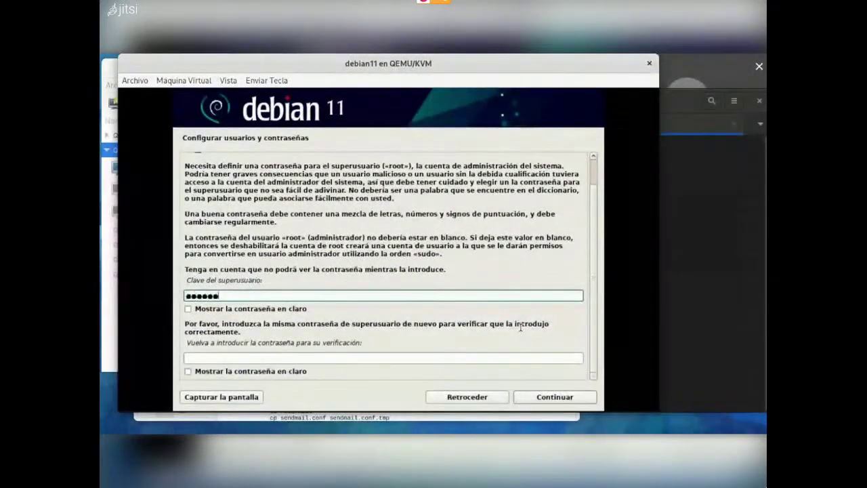
pyautogui.press('Tab')
pyautogui.press('Tab')
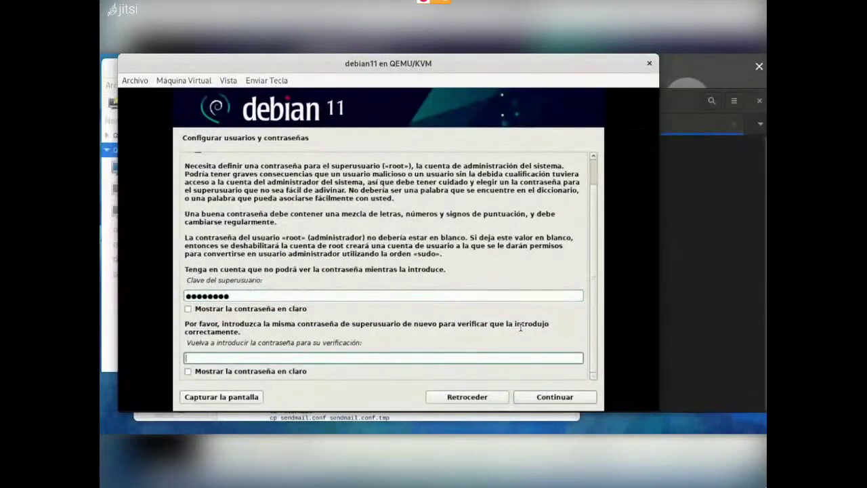
pyautogui.write('********')
pyautogui.click(550, 404)
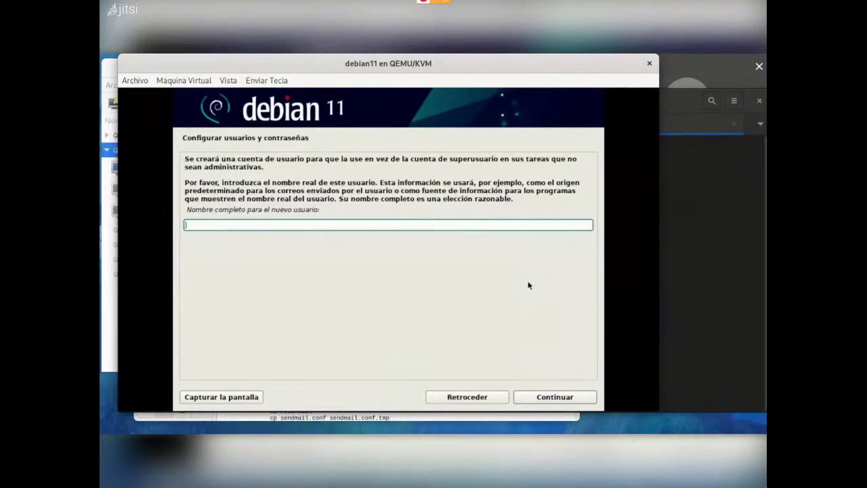
# Create a regular account with servidores as both the full name and the username
pyautogui.write('servidores')
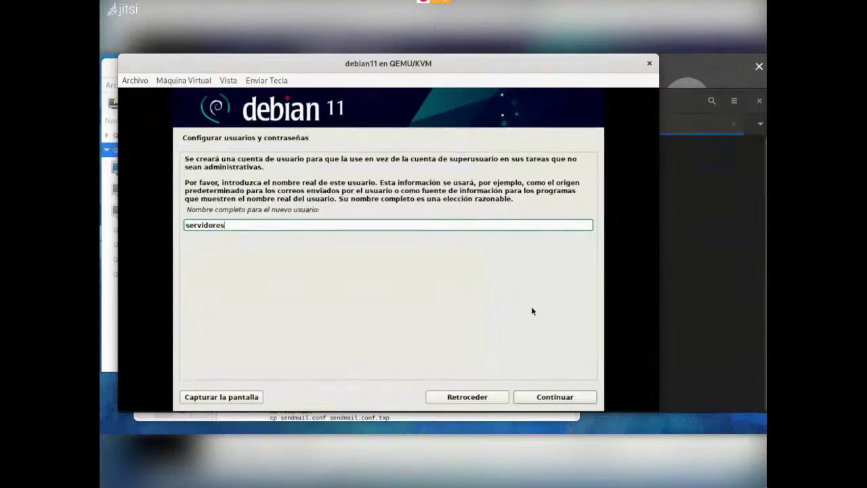
pyautogui.click(567, 399)
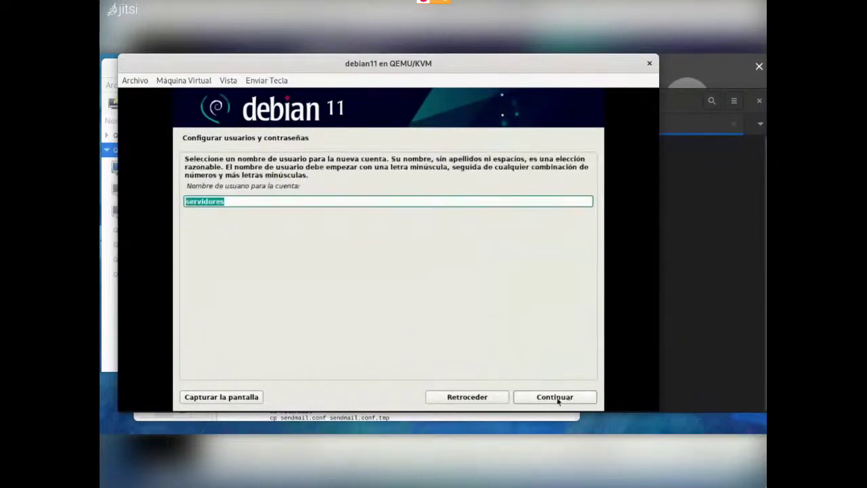
pyautogui.click(557, 399)
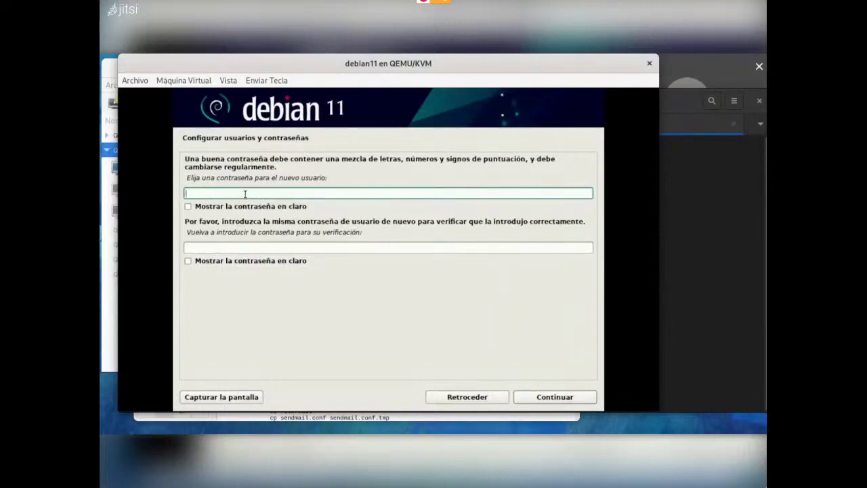
# Enter and verify the new user's account password, and accept Central as the time zone
pyautogui.write('••••••••')
pyautogui.click(242, 246)
pyautogui.write('••••••••')
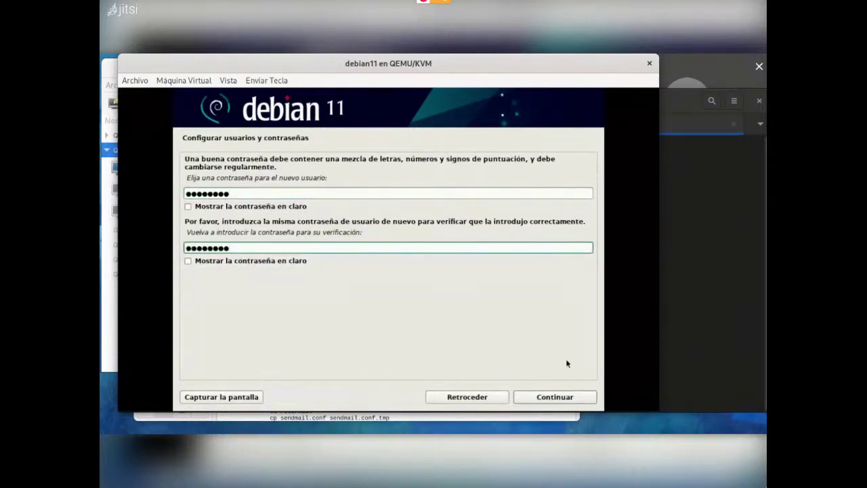
pyautogui.click(559, 398)
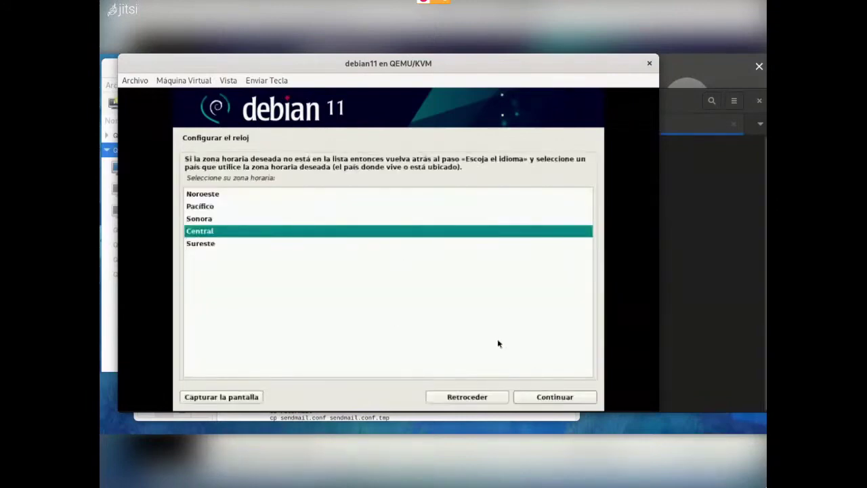
pyautogui.click(554, 397)
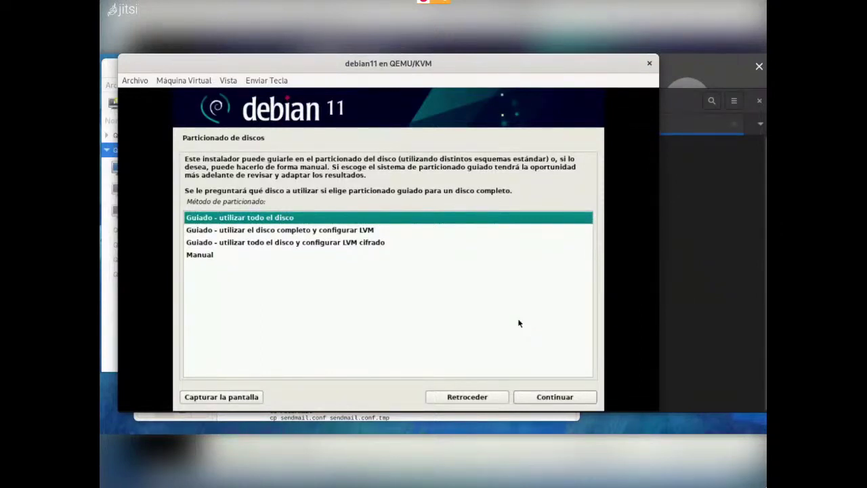
pyautogui.press('Down')
pyautogui.press('Down')
pyautogui.press('Up')
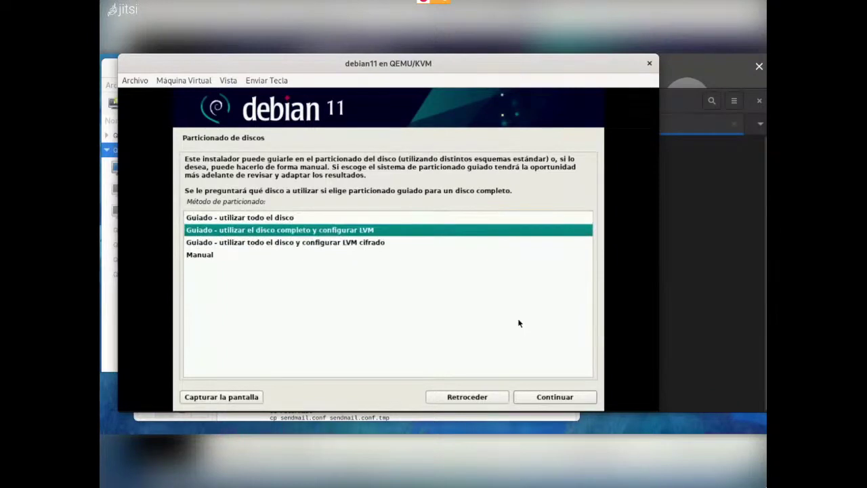
pyautogui.press('Down')
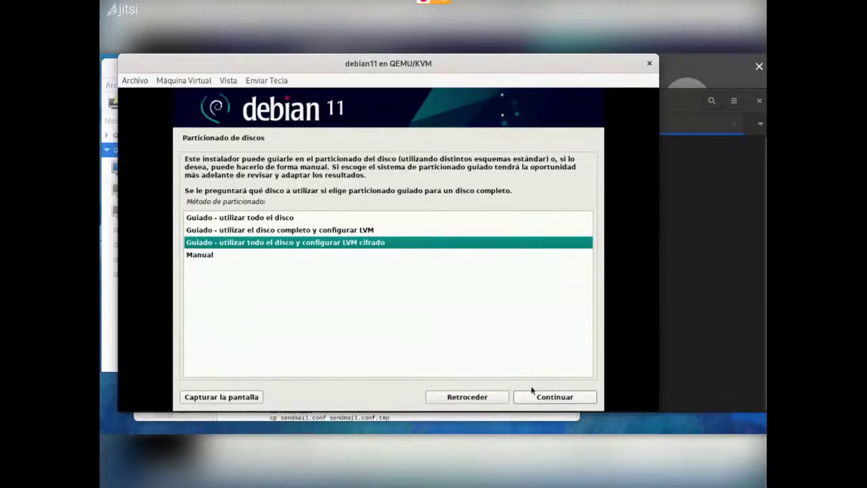
pyautogui.press('Up')
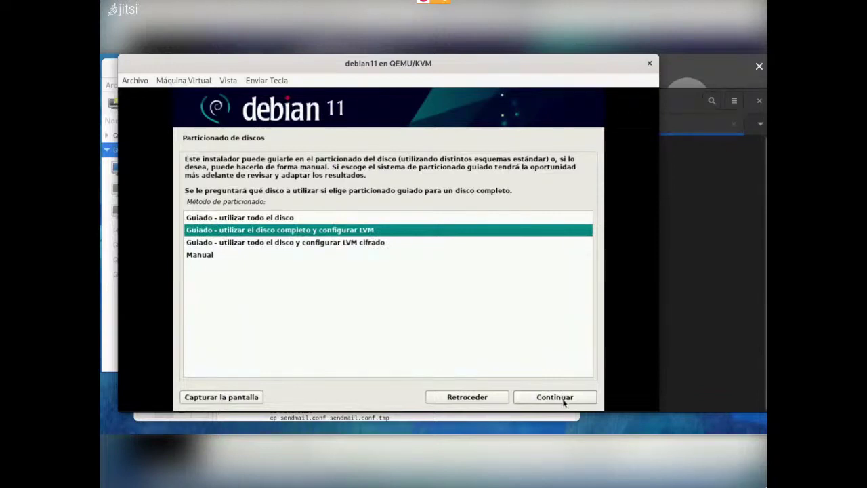
pyautogui.click(563, 399)
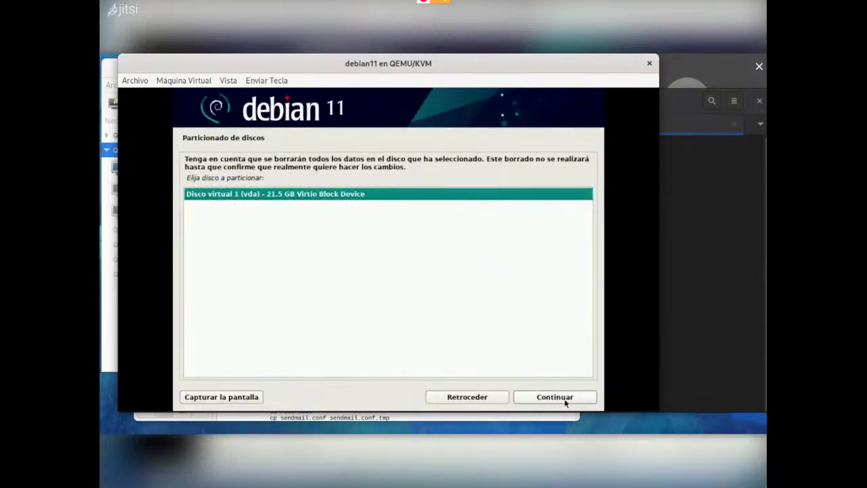
pyautogui.click(565, 401)
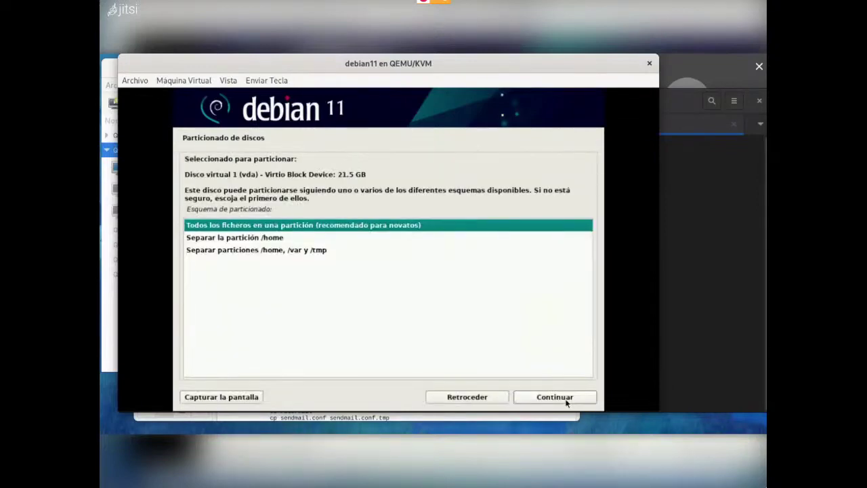
pyautogui.press('Down')
pyautogui.press('Down')
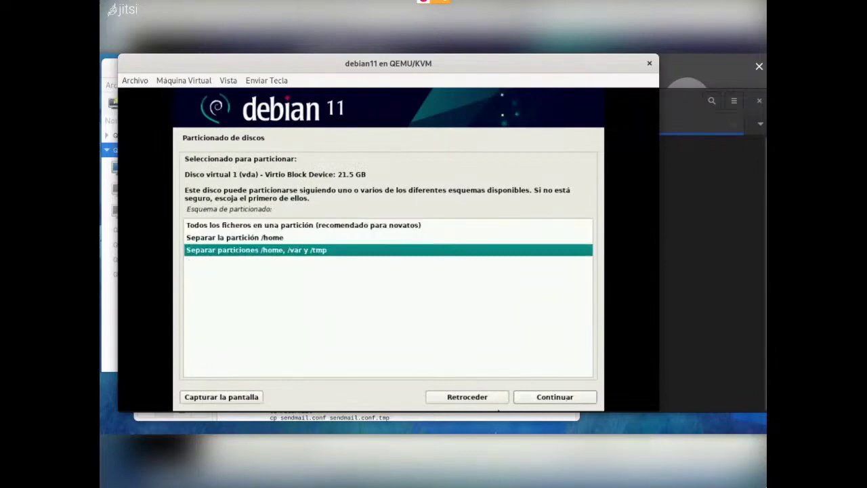
pyautogui.click(481, 399)
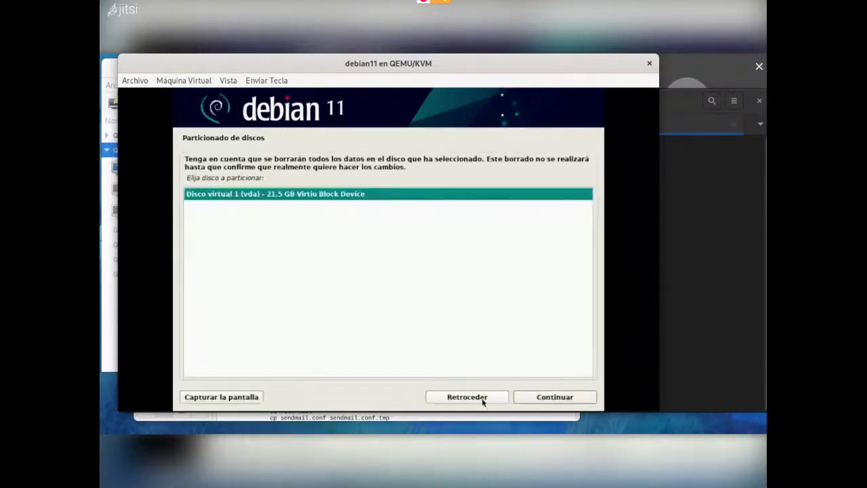
pyautogui.click(481, 400)
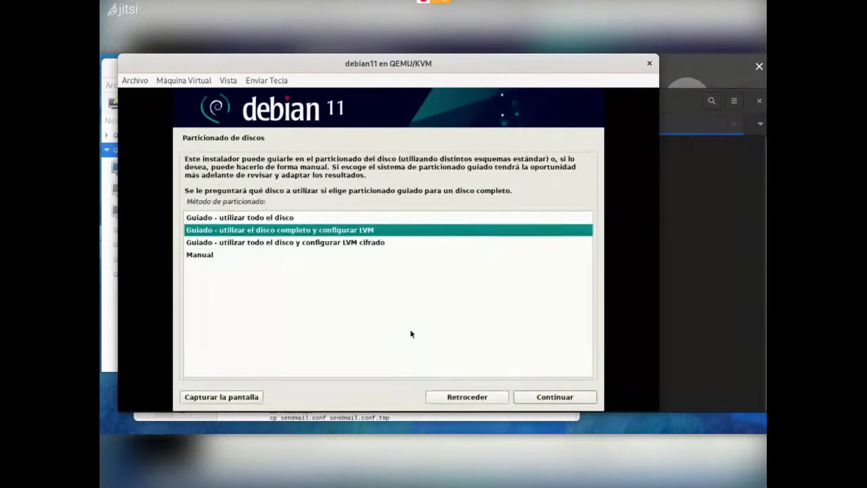
# Choose manual partitioning as the disk partitioning method
pyautogui.press('Down')
pyautogui.press('Down')
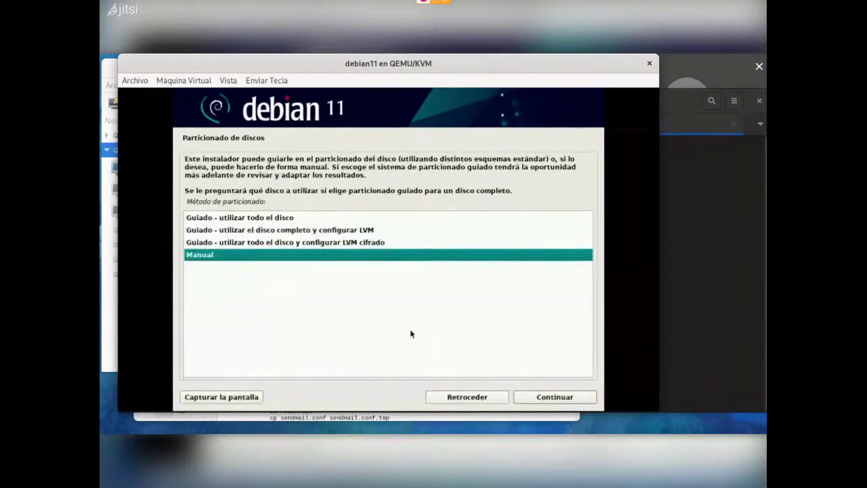
pyautogui.click(563, 398)
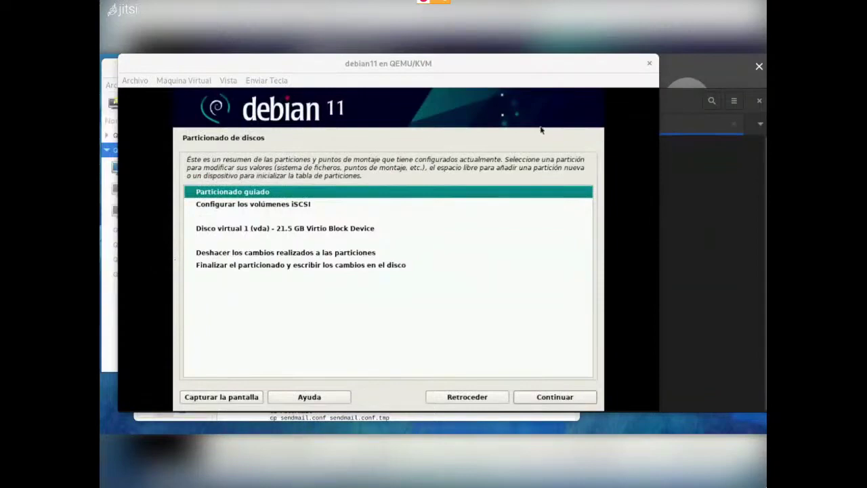
pyautogui.click(565, 398)
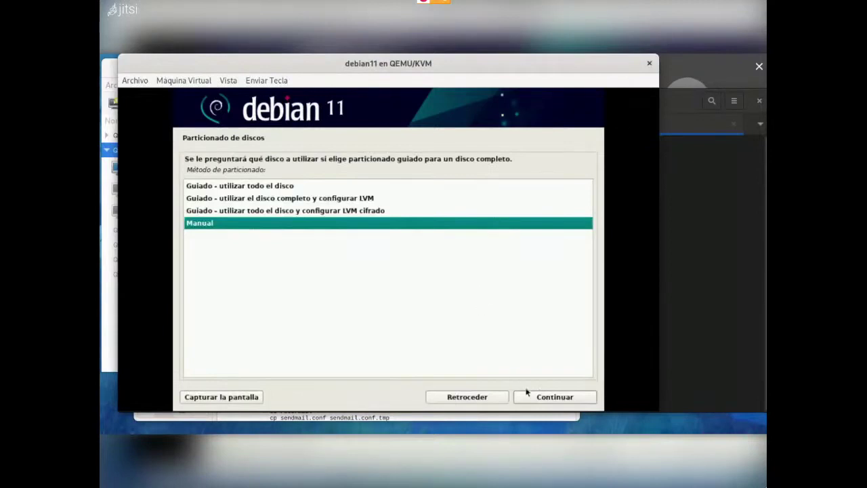
pyautogui.click(559, 401)
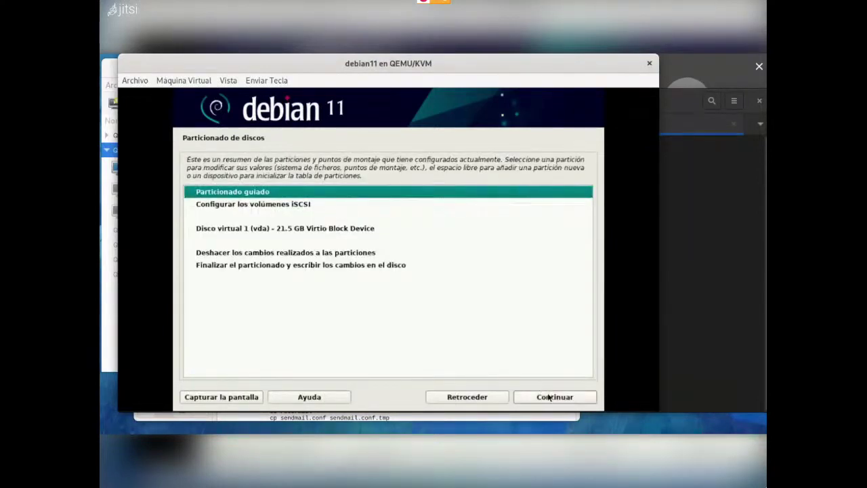
# Create a new empty partition table on the whole virtual disk vda, confirming with Sí
pyautogui.press('Down')
pyautogui.press('Down')
pyautogui.press('Down')
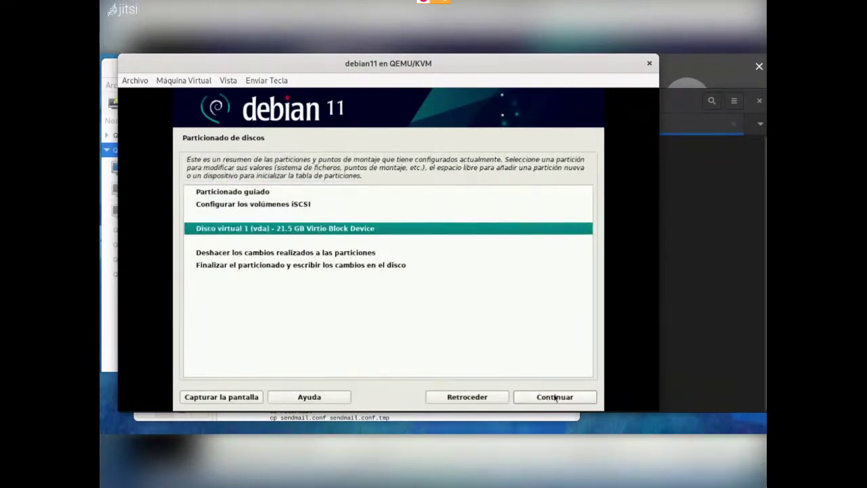
pyautogui.click(556, 398)
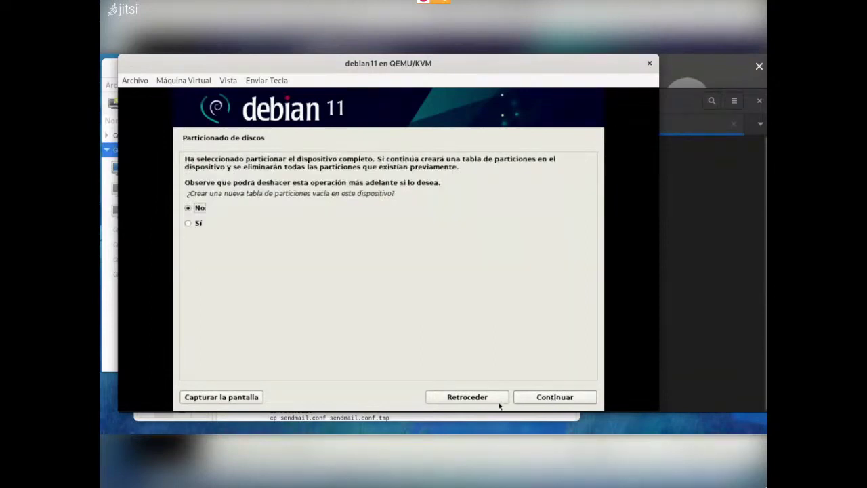
pyautogui.click(563, 399)
pyautogui.click(189, 223)
pyautogui.click(555, 397)
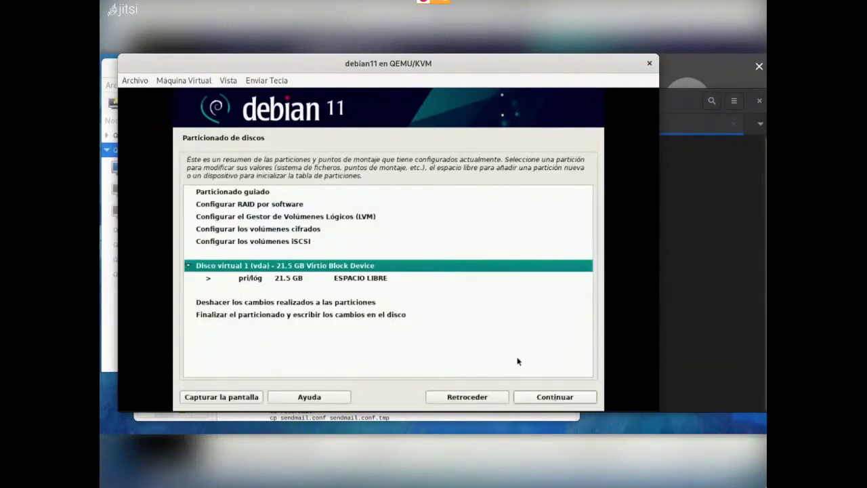
pyautogui.press('Down')
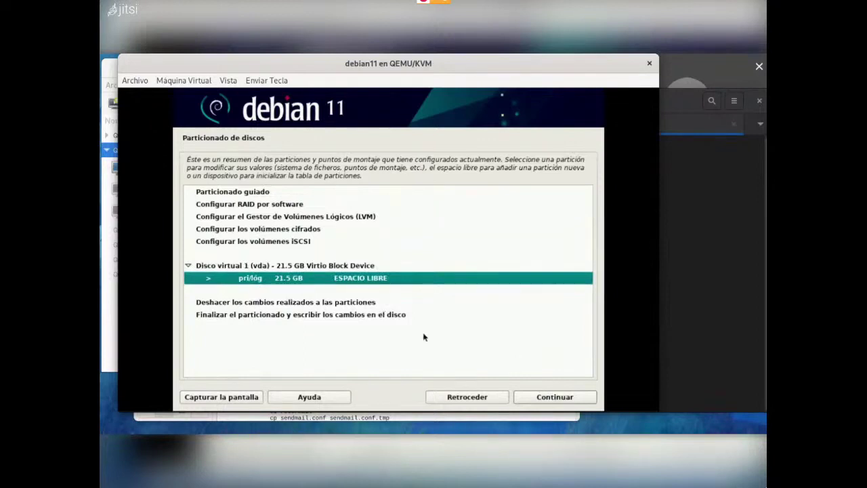
pyautogui.click(562, 397)
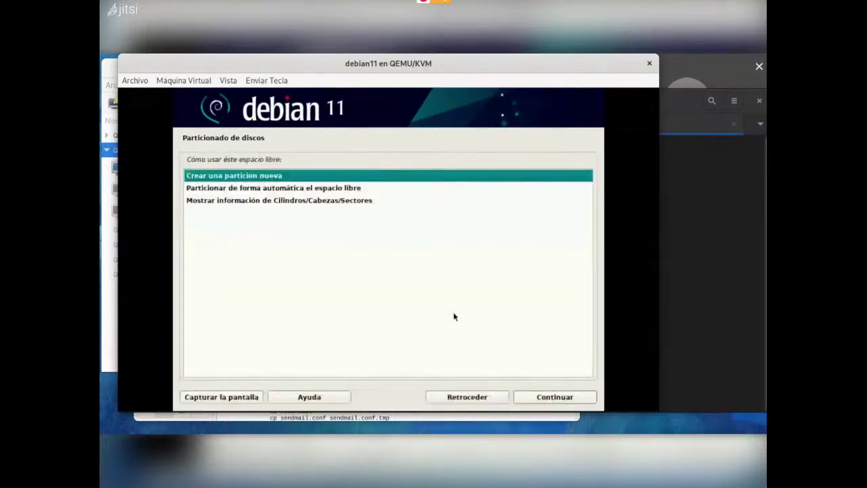
pyautogui.press('Down')
pyautogui.press('Down')
pyautogui.press('Up')
pyautogui.press('Up')
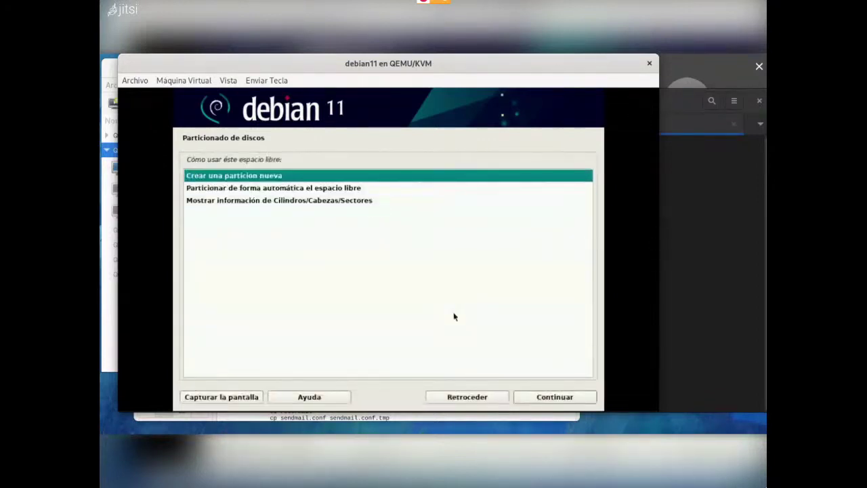
pyautogui.press('Down')
pyautogui.press('Down')
pyautogui.press('Up')
pyautogui.press('Up')
pyautogui.press('Return')
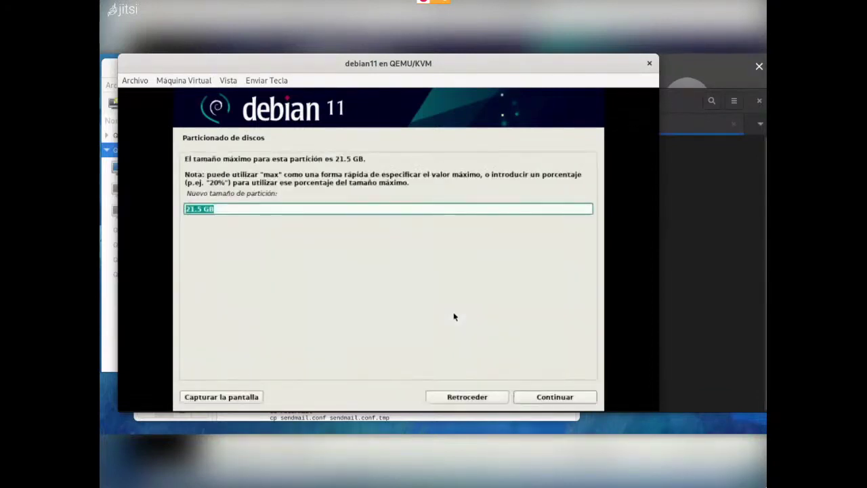
pyautogui.write('/boot')
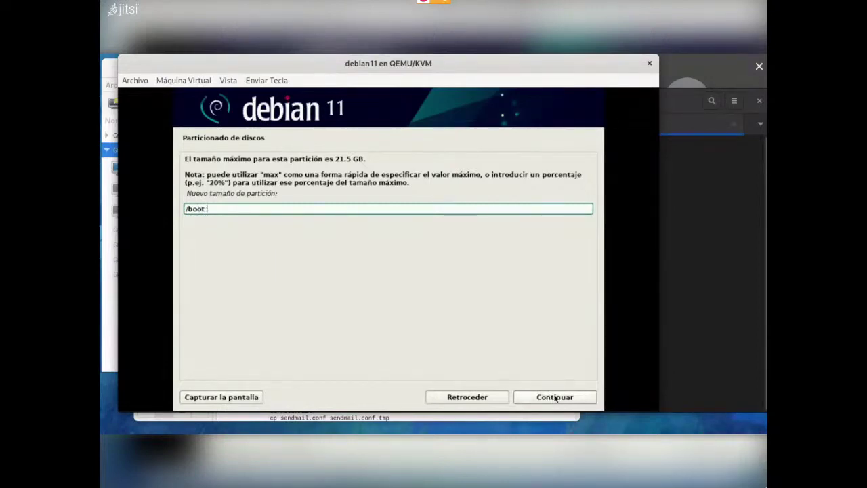
pyautogui.write('512M')
pyautogui.press('BackSpace')
pyautogui.press('BackSpace')
pyautogui.press('BackSpace')
pyautogui.press('BackSpace')
pyautogui.press('BackSpace')
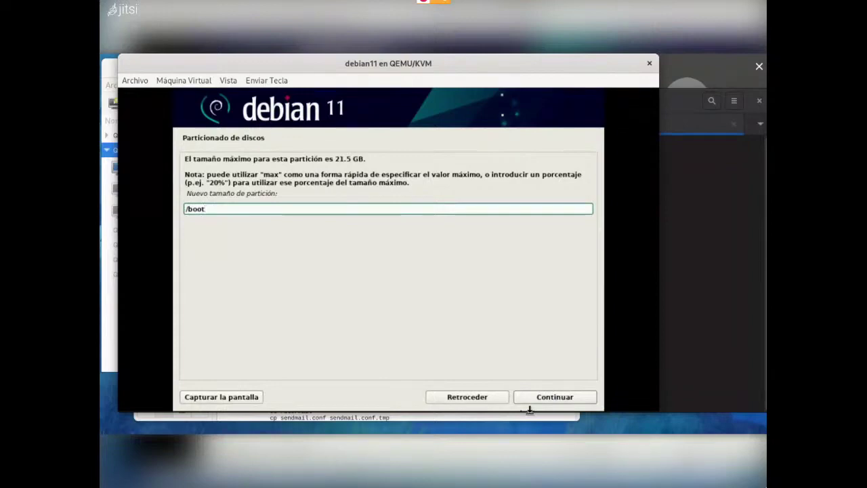
pyautogui.click(470, 397)
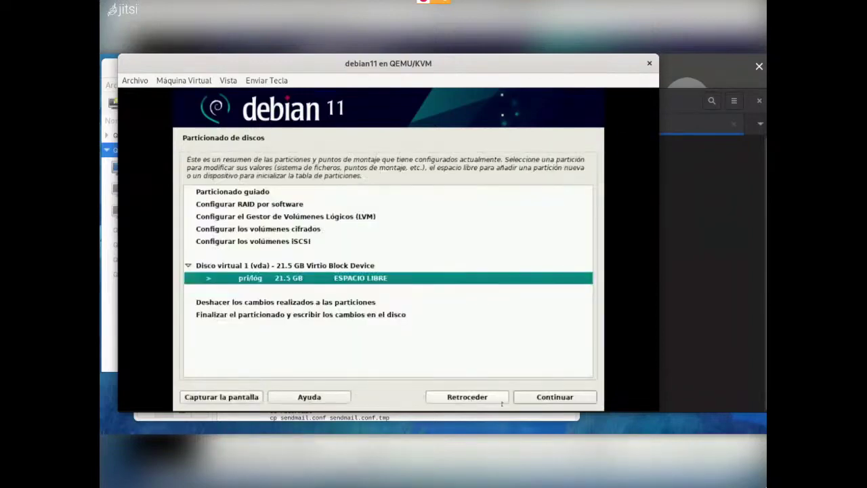
# Create a new 1G primary partition at the beginning of the disk's free space
pyautogui.click(550, 400)
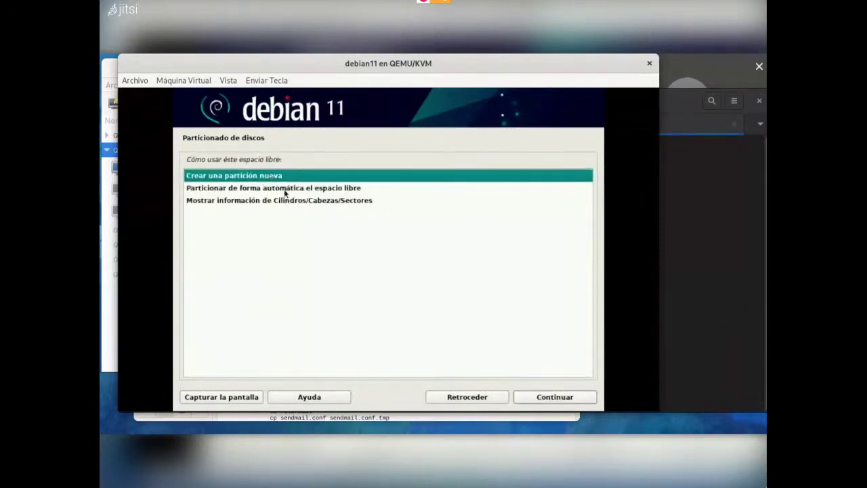
pyautogui.click(555, 400)
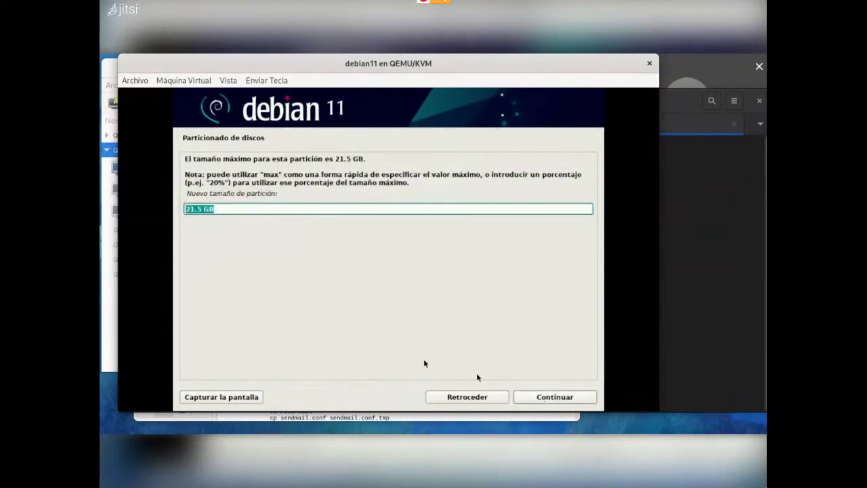
pyautogui.write('1G')
pyautogui.click(551, 398)
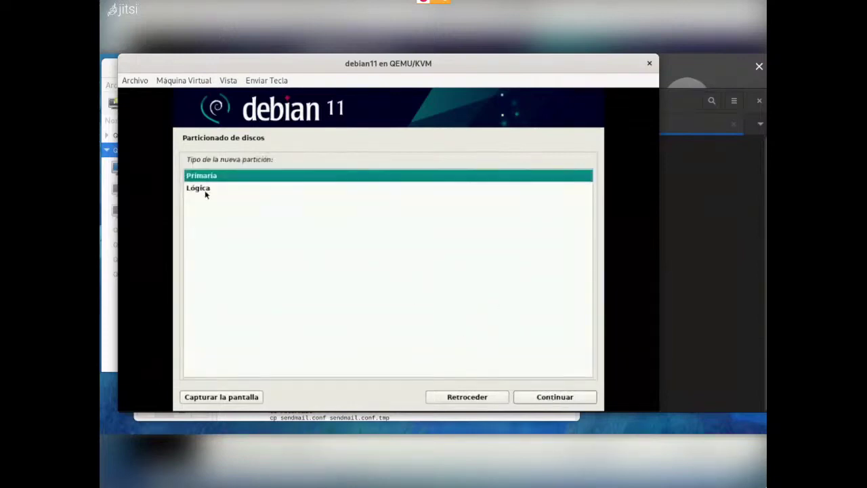
pyautogui.click(560, 400)
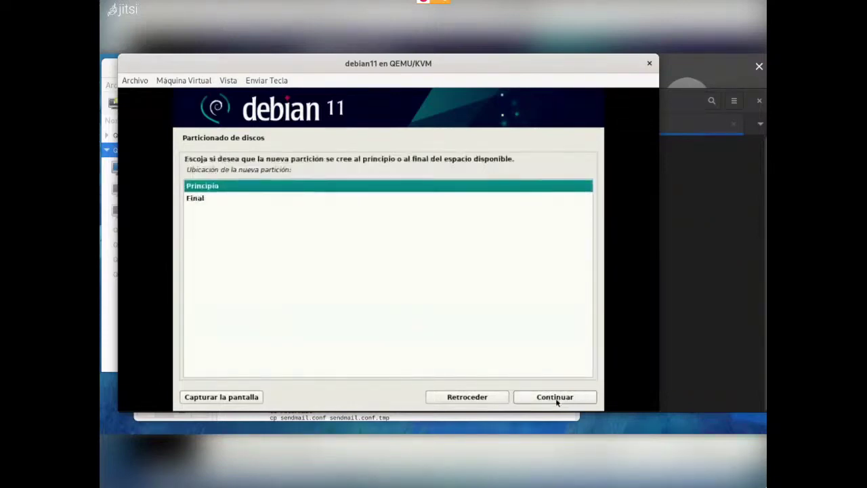
pyautogui.click(550, 399)
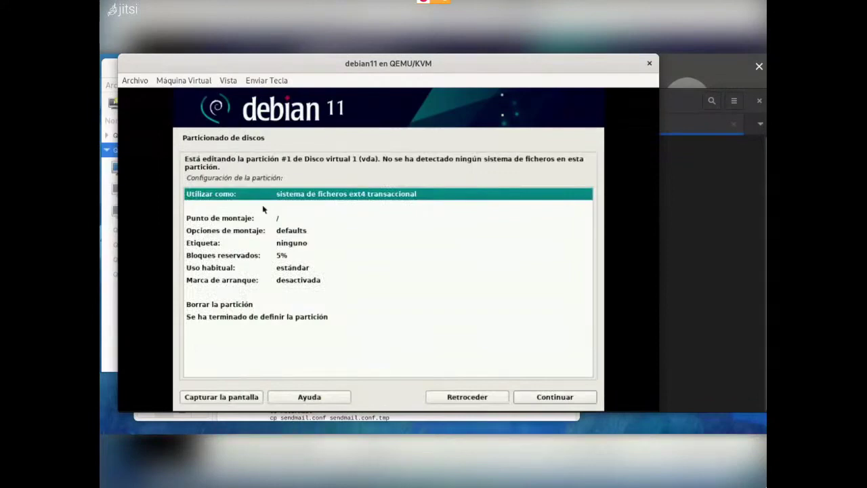
# Set the new partition's mount point to /boot
pyautogui.press('Down')
pyautogui.press('Down')
pyautogui.press('Return')
pyautogui.press('Down')
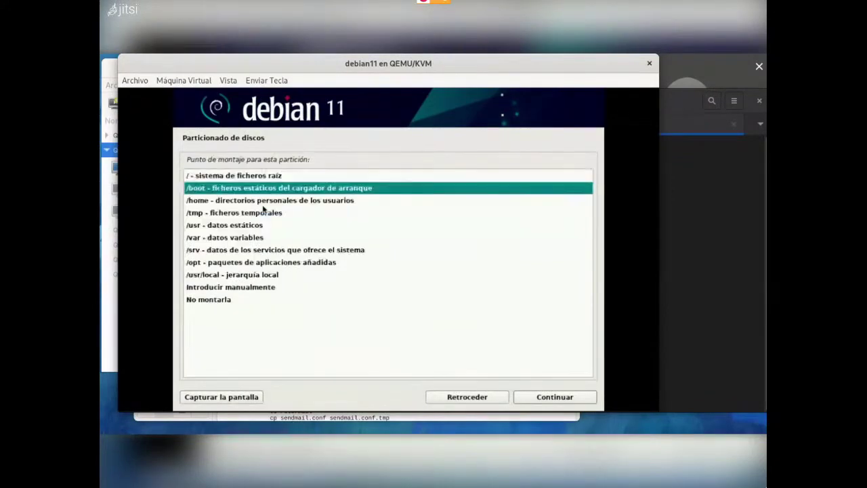
pyautogui.press('Return')
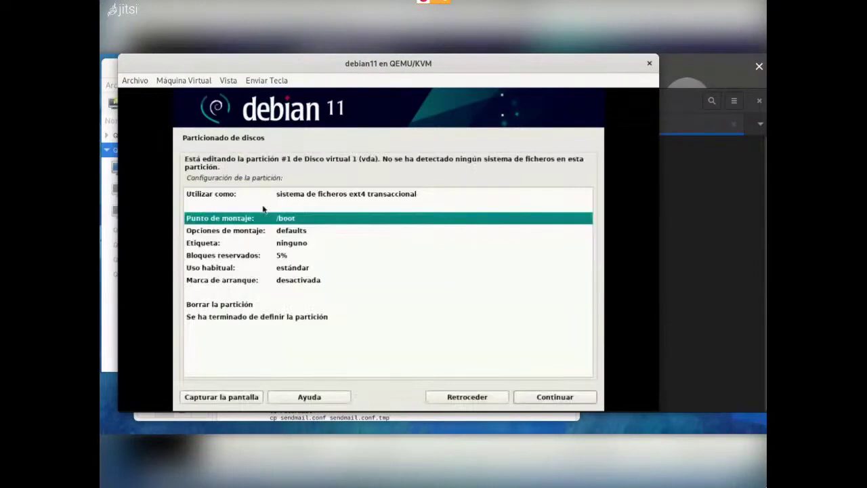
# Review the /boot partition's mount options, label, reserved blocks, typical usage and boot flag settings
pyautogui.press('Down')
pyautogui.press('Down')
pyautogui.press('Down')
pyautogui.press('Down')
pyautogui.press('Down')
pyautogui.press('Up')
pyautogui.press('Up')
pyautogui.press('Up')
pyautogui.press('Up')
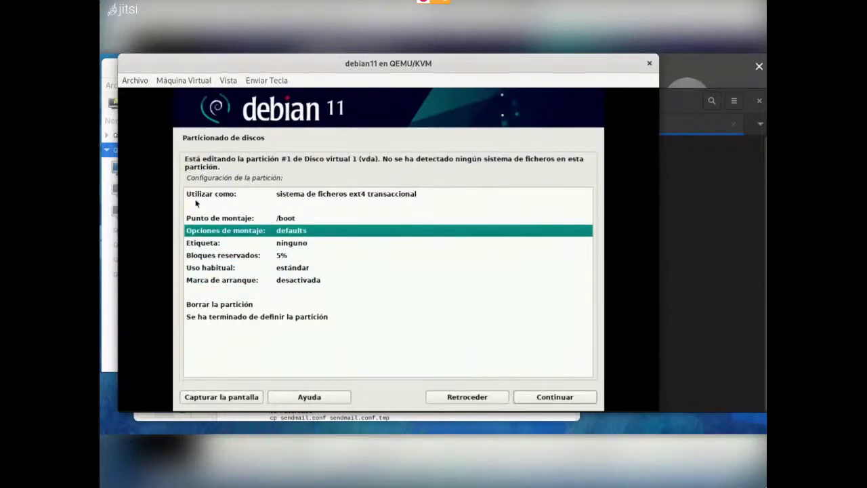
pyautogui.press('Down')
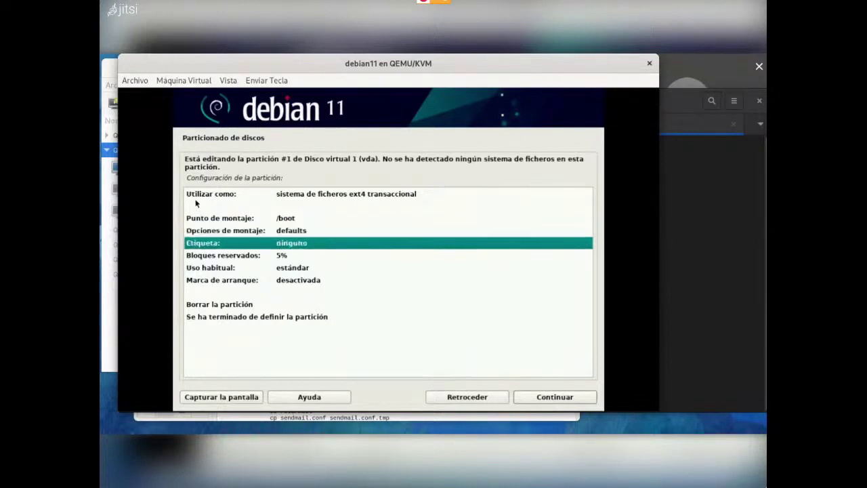
pyautogui.press('Down')
pyautogui.press('Down')
pyautogui.press('Down')
pyautogui.press('Up')
pyautogui.press('Up')
pyautogui.press('Down')
pyautogui.press('Down')
pyautogui.press('Down')
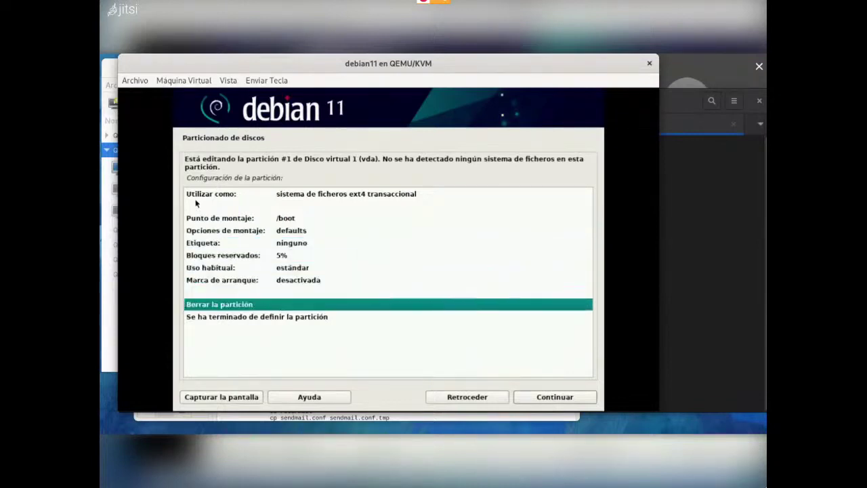
# Activate the boot flag on the /boot partition
pyautogui.press('Up')
pyautogui.press('Down')
pyautogui.press('Down')
pyautogui.press('Down')
pyautogui.press('Up')
pyautogui.press('Up')
pyautogui.press('Up')
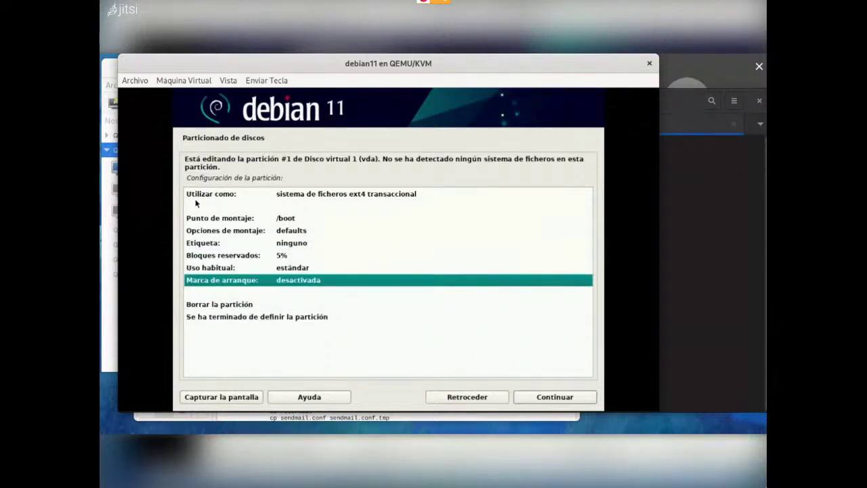
pyautogui.click(442, 166)
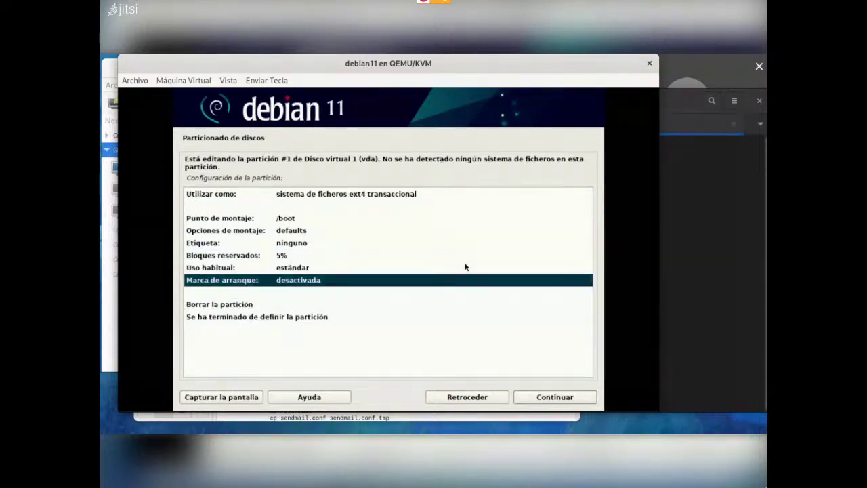
pyautogui.click(560, 398)
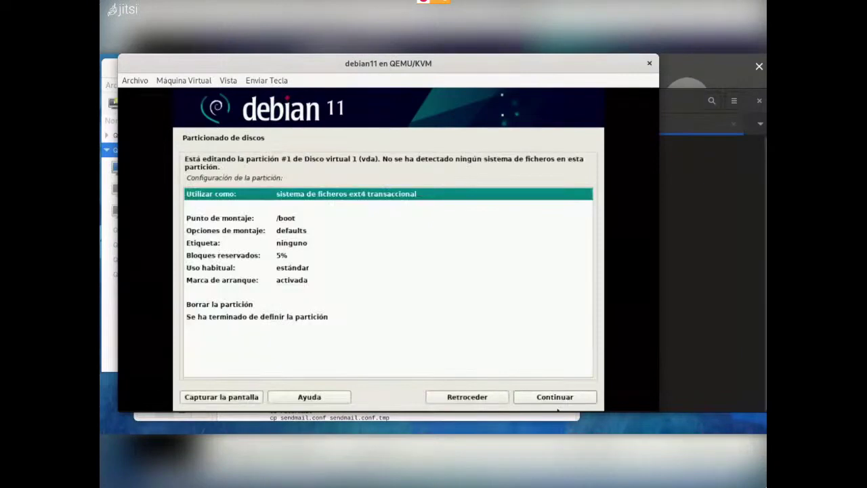
# Finish defining the /boot partition and return to the partition summary
pyautogui.press('Down')
pyautogui.press('Down')
pyautogui.press('Down')
pyautogui.press('Down')
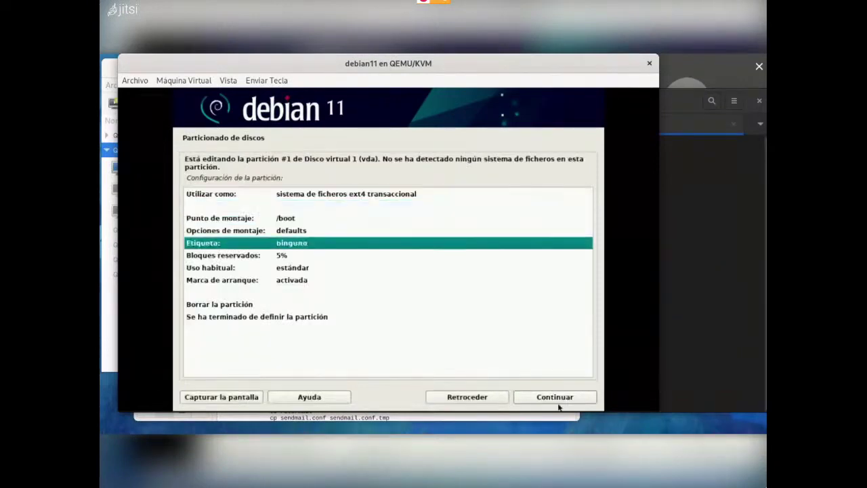
pyautogui.press('Down')
pyautogui.press('Down')
pyautogui.press('Down')
pyautogui.press('Down')
pyautogui.press('Down')
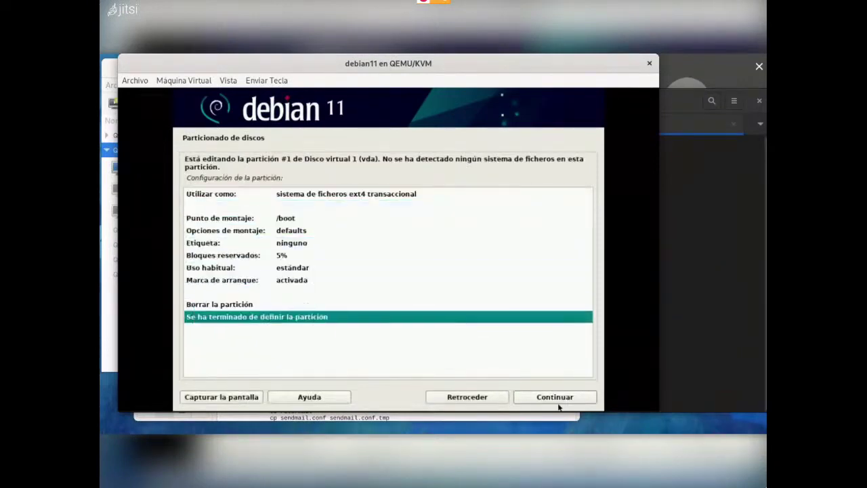
pyautogui.press('Return')
# Choose to create a new partition in the free space remaining on virtual disk vda
pyautogui.press('Down')
pyautogui.press('Down')
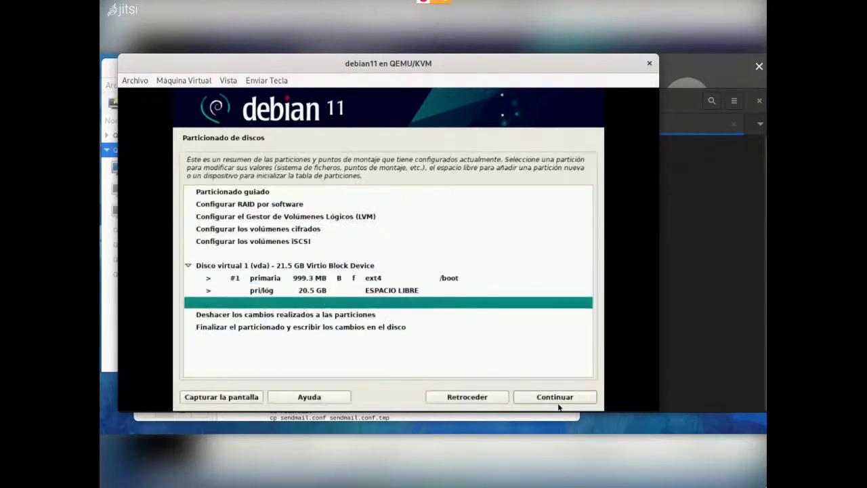
pyautogui.press('Up')
pyautogui.press('Return')
pyautogui.press('Down')
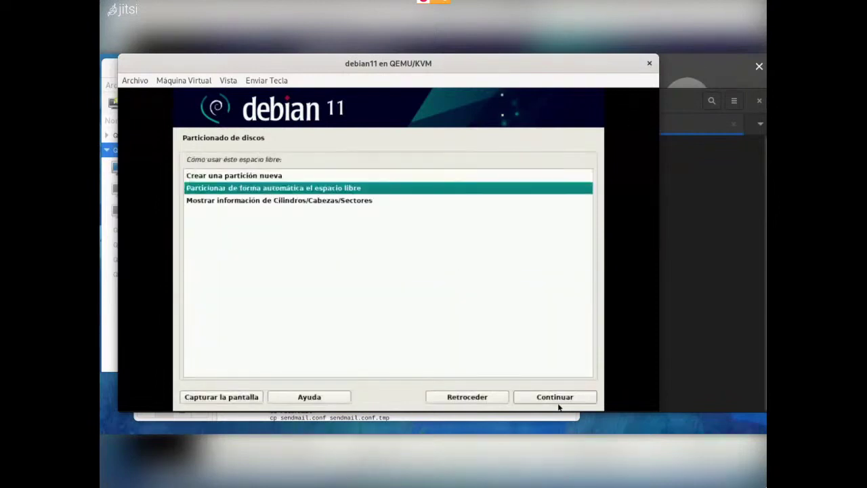
pyautogui.press('Up')
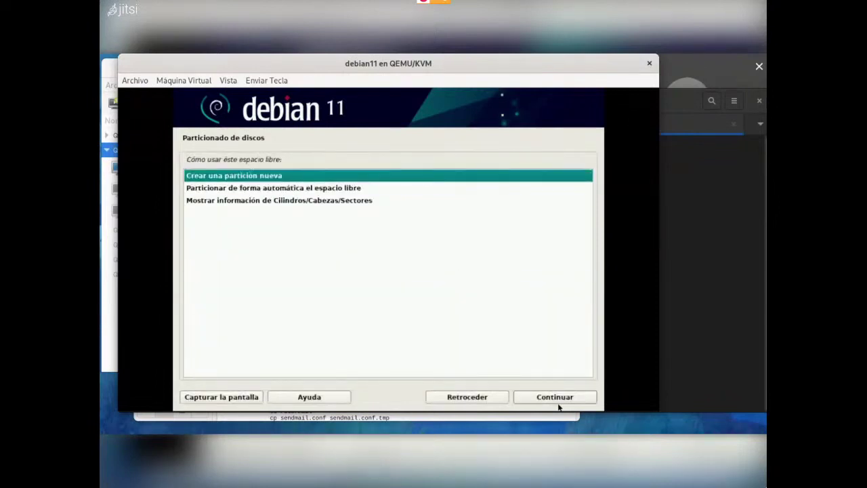
pyautogui.press('Return')
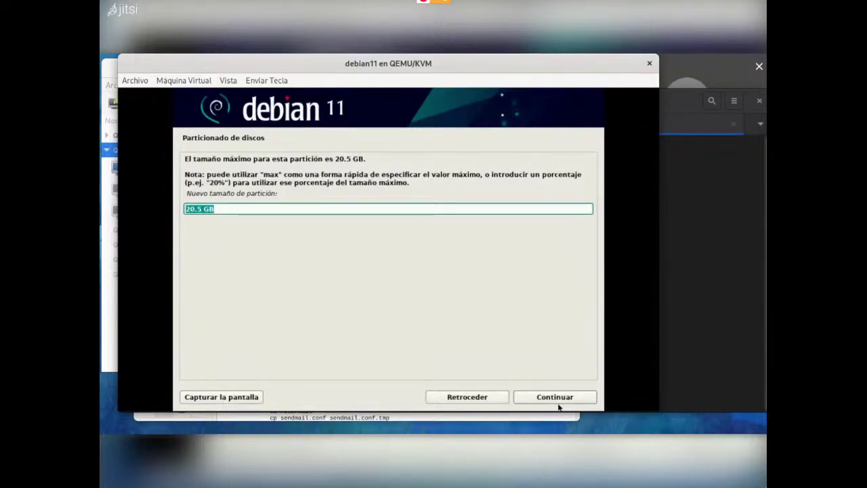
# Make the new partition 6 GB, logical, and located at the beginning of the free space
pyautogui.write('8')
pyautogui.press('BackSpace')
pyautogui.write('4')
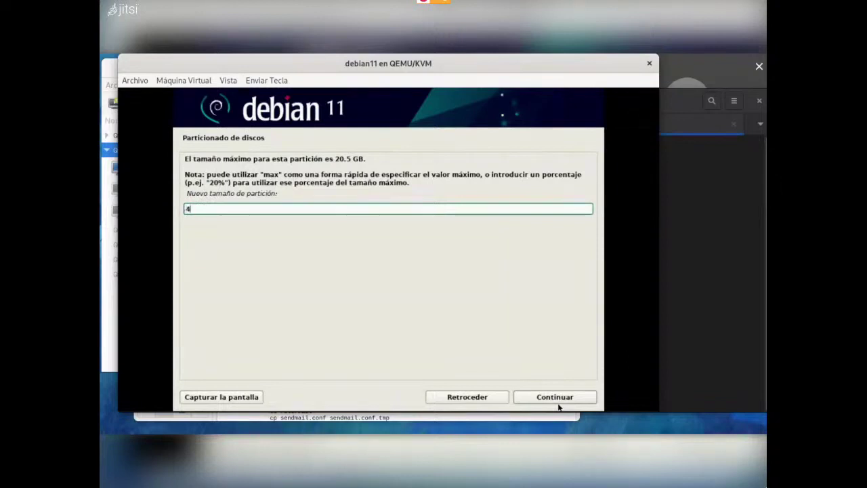
pyautogui.write(' G')
pyautogui.press('BackSpace')
pyautogui.write('6')
pyautogui.press('End')
pyautogui.write('B')
pyautogui.click(547, 397)
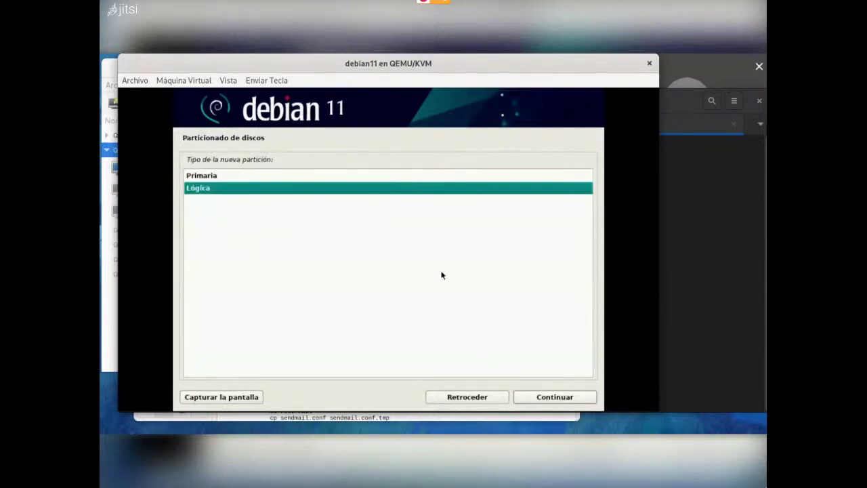
pyautogui.click(567, 398)
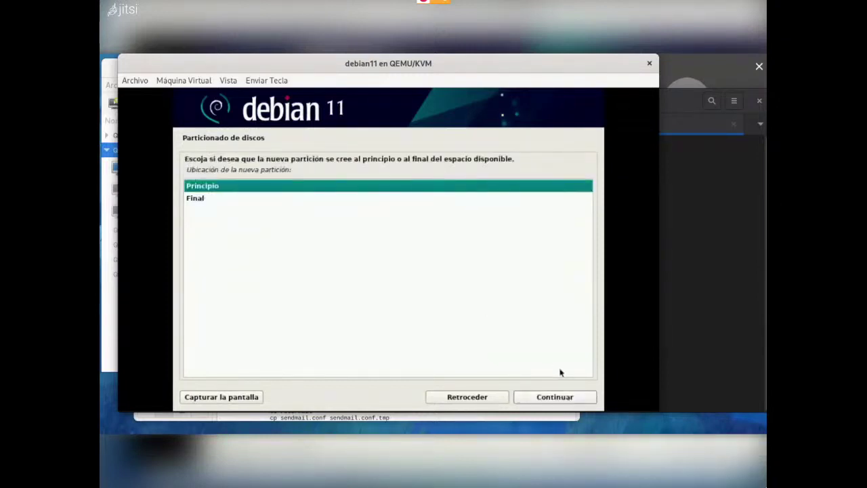
pyautogui.click(565, 400)
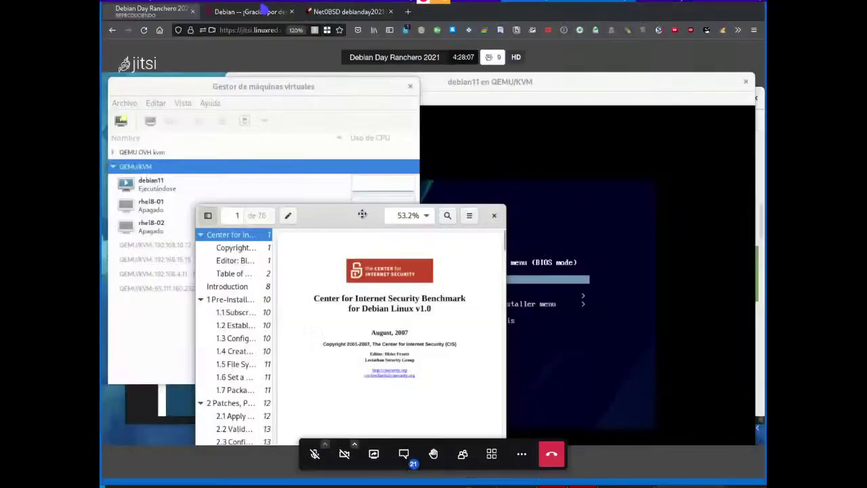
# Mute the microphone in the Jitsi meeting
pyautogui.click(235, 30)
pyautogui.press('Escape')
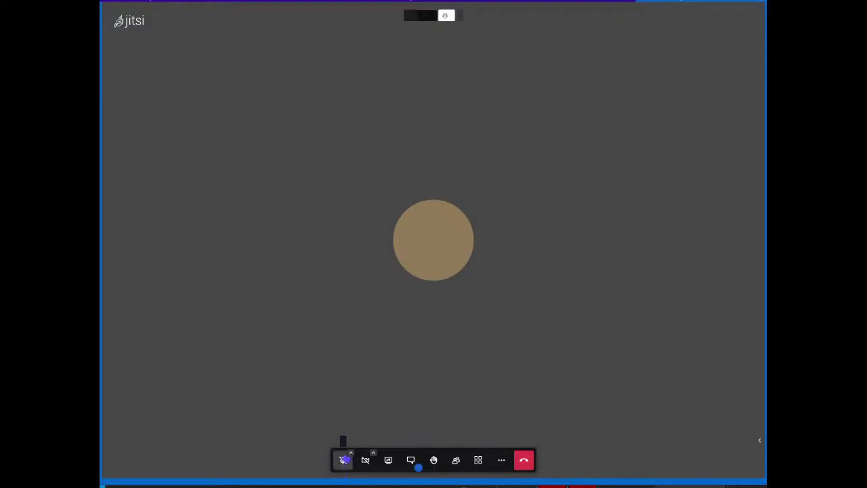
pyautogui.press('F5')
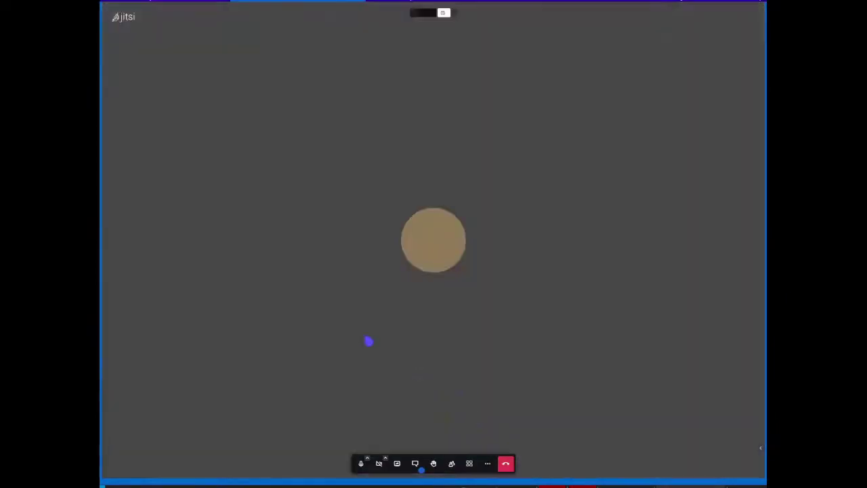
pyautogui.click(361, 465)
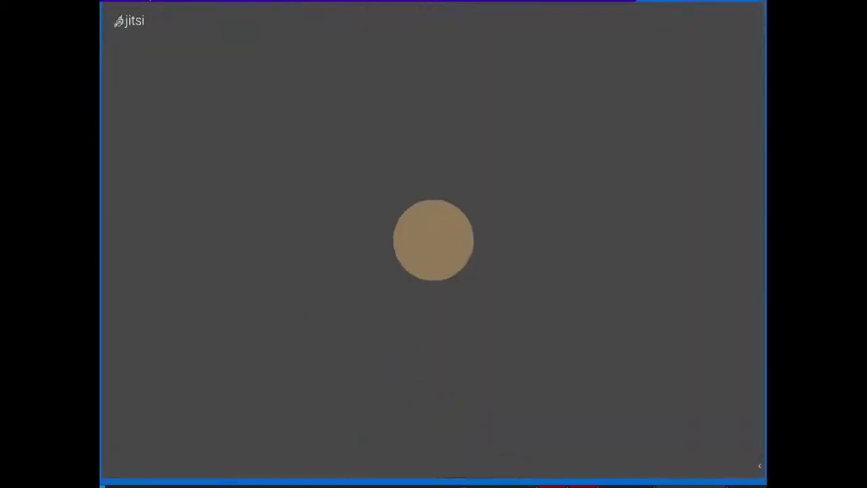
pyautogui.press('F5')
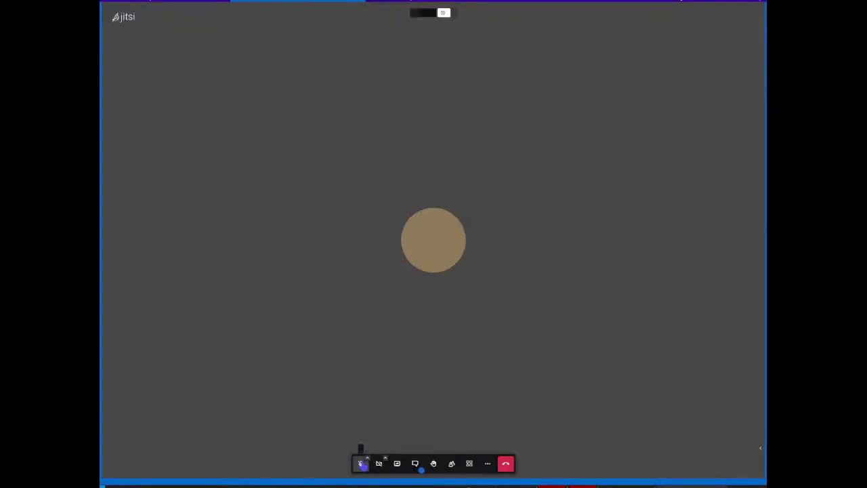
pyautogui.click(361, 463)
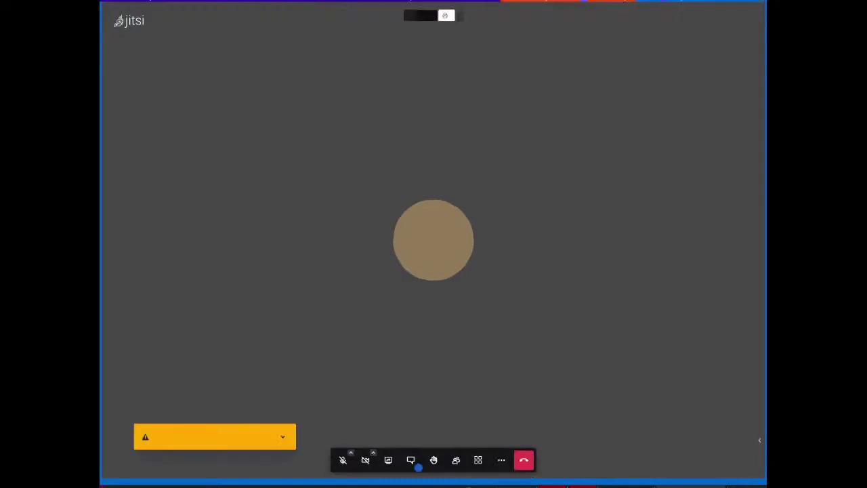
pyautogui.press('Escape')
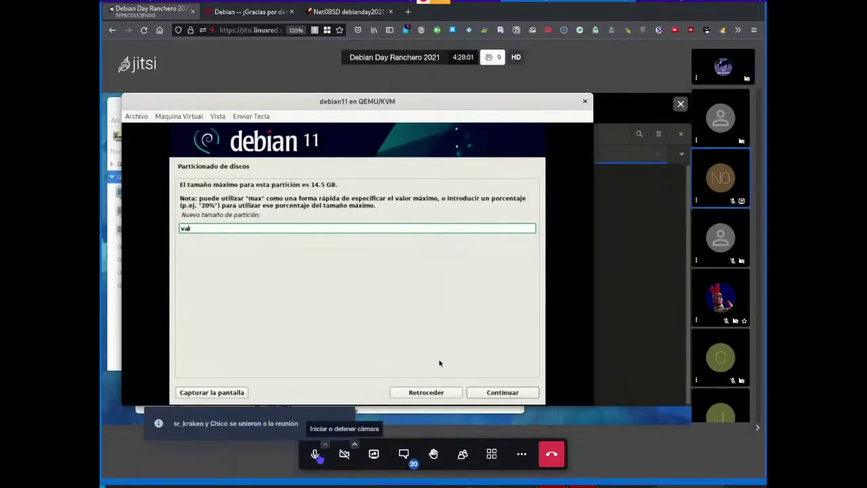
pyautogui.click(315, 455)
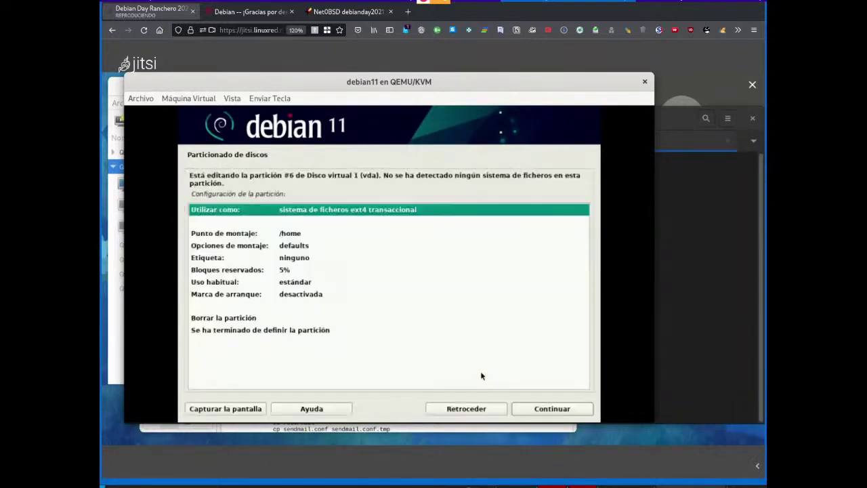
# Set the mount point of partition #6 to /var
pyautogui.press('Up')
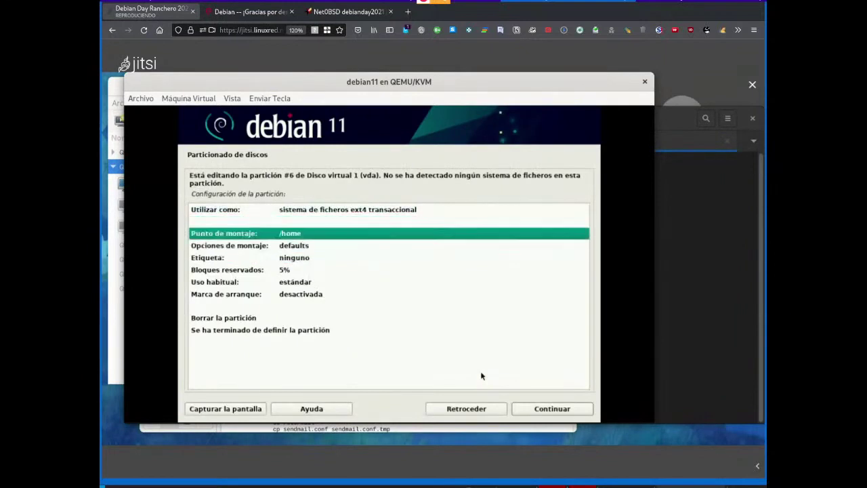
pyautogui.press('Return')
pyautogui.press('Down')
pyautogui.press('Down')
pyautogui.press('Down')
pyautogui.press('Down')
pyautogui.press('Down')
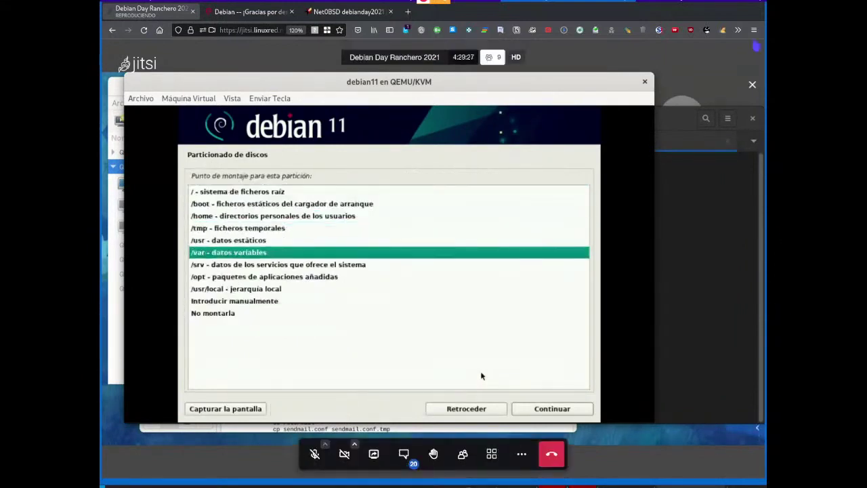
pyautogui.press('Return')
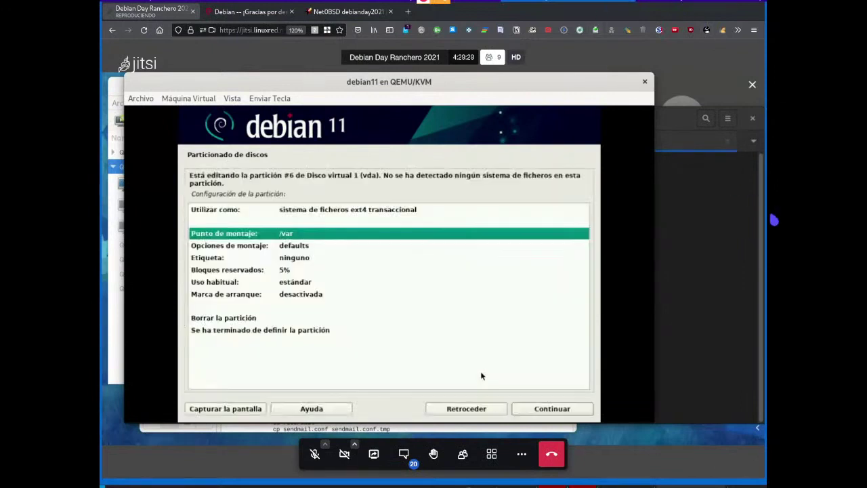
pyautogui.press('Tab')
pyautogui.press('Tab')
pyautogui.press('Tab')
pyautogui.press('Tab')
pyautogui.press('Tab')
pyautogui.press('Tab')
pyautogui.press('Tab')
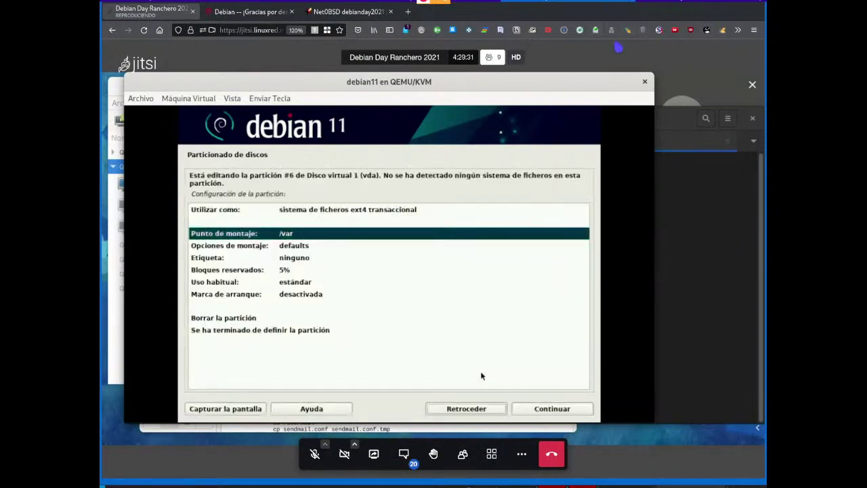
pyautogui.press('Tab')
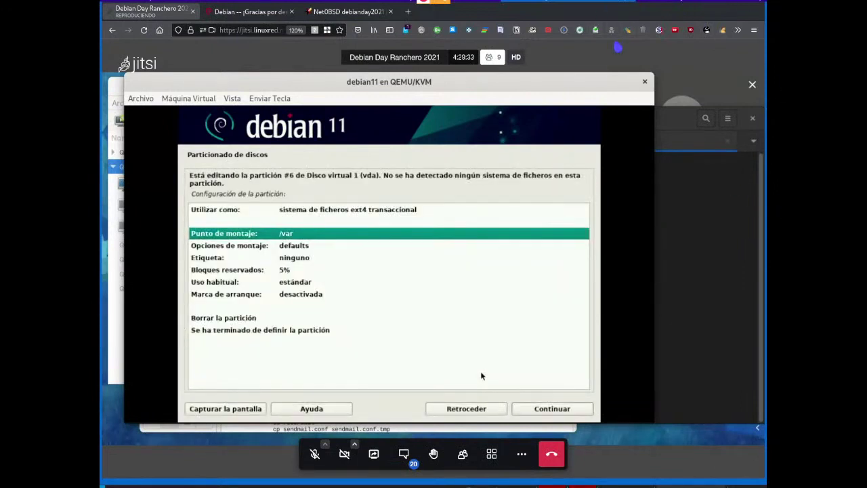
pyautogui.press('Tab')
# Reopen the mount point choices for partition #6 and choose /var again
pyautogui.press('Return')
pyautogui.press('Down')
pyautogui.press('Down')
pyautogui.press('Down')
pyautogui.press('Down')
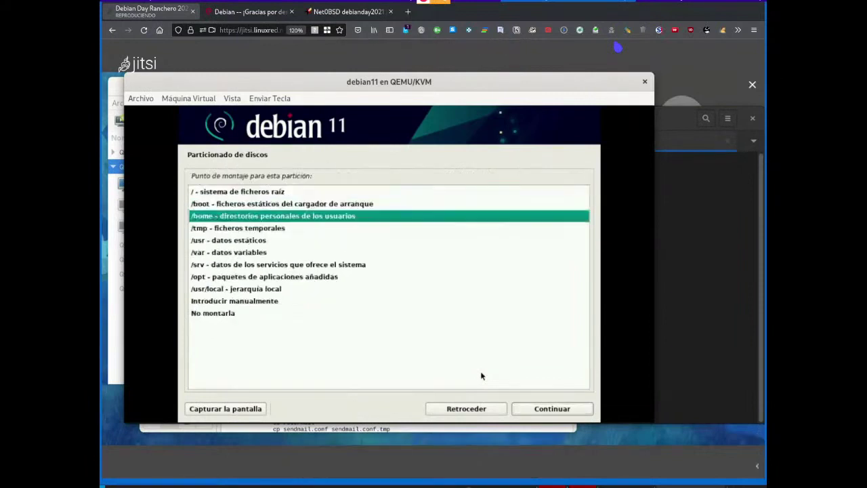
pyautogui.press('Up')
pyautogui.press('Up')
pyautogui.press('Down')
pyautogui.press('Down')
pyautogui.press('Down')
pyautogui.press('Return')
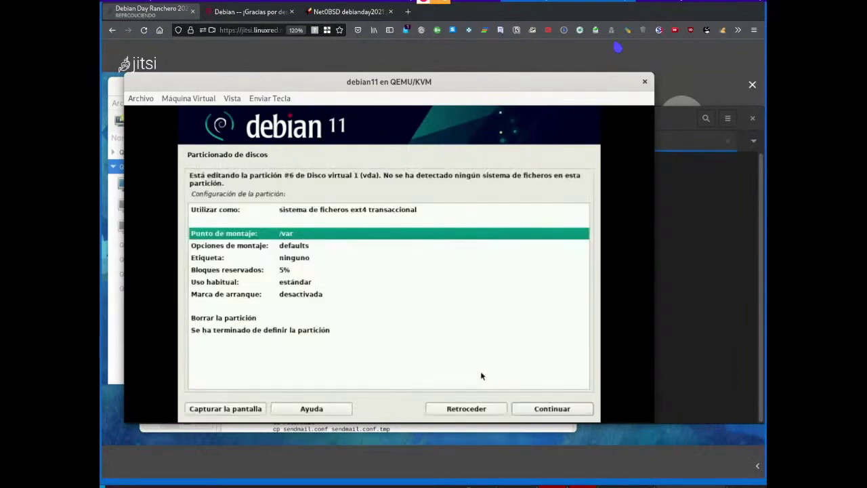
# Finish defining the /var partition and return to the partition summary
pyautogui.press('Down')
pyautogui.press('Down')
pyautogui.press('Down')
pyautogui.press('Down')
pyautogui.press('Down')
pyautogui.press('Down')
pyautogui.press('Down')
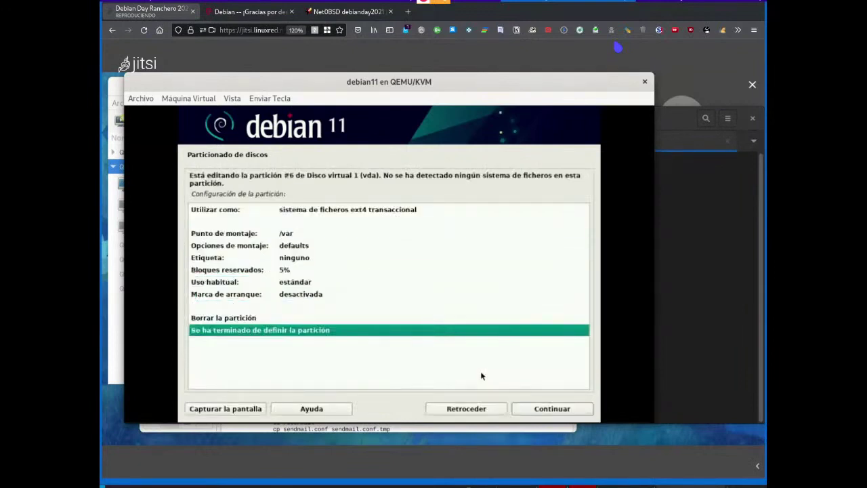
pyautogui.press('Return')
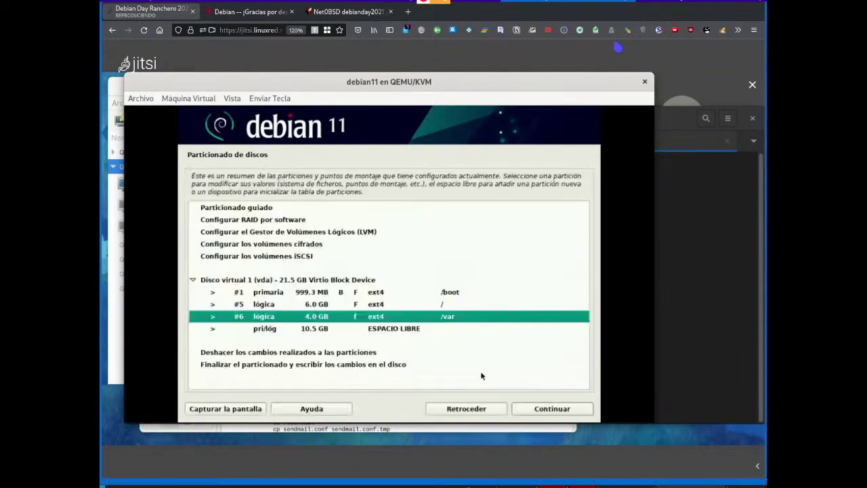
# Create a new 2 GB partition at the beginning of the free space after the /var partition
pyautogui.press('Up')
pyautogui.press('Up')
pyautogui.press('Down')
pyautogui.press('Down')
pyautogui.press('Down')
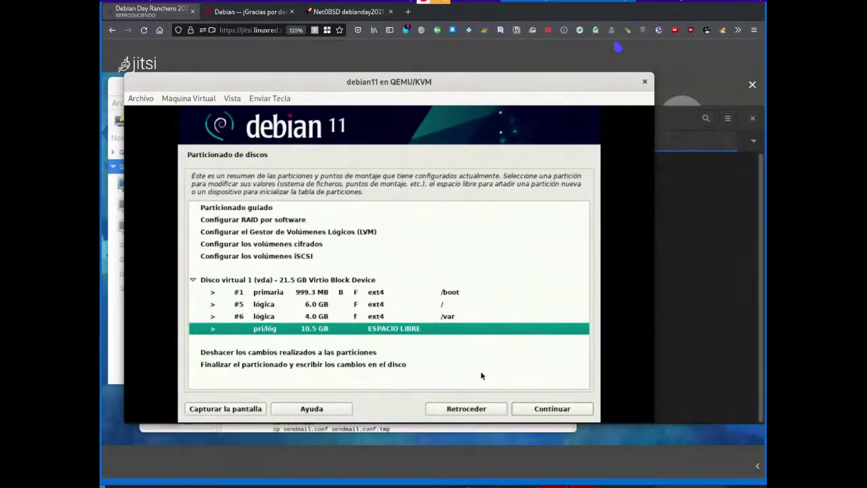
pyautogui.press('Return')
pyautogui.press('Down')
pyautogui.press('Up')
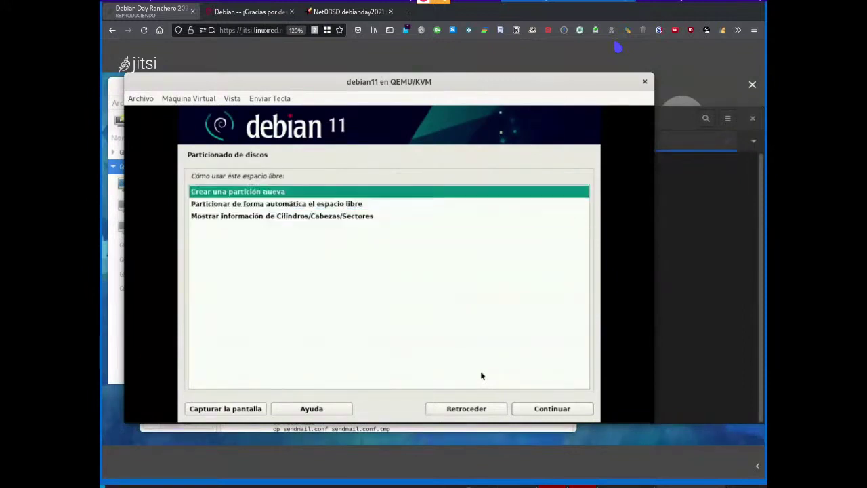
pyautogui.press('Return')
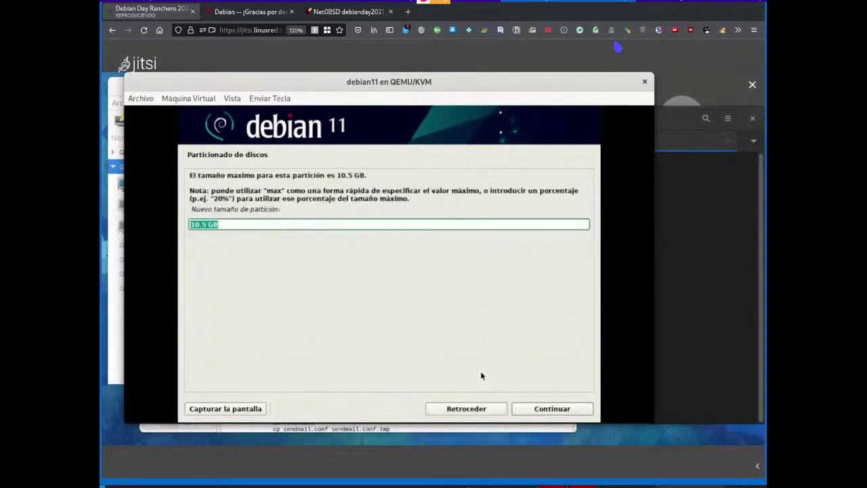
pyautogui.write('2 G')
pyautogui.press('Return')
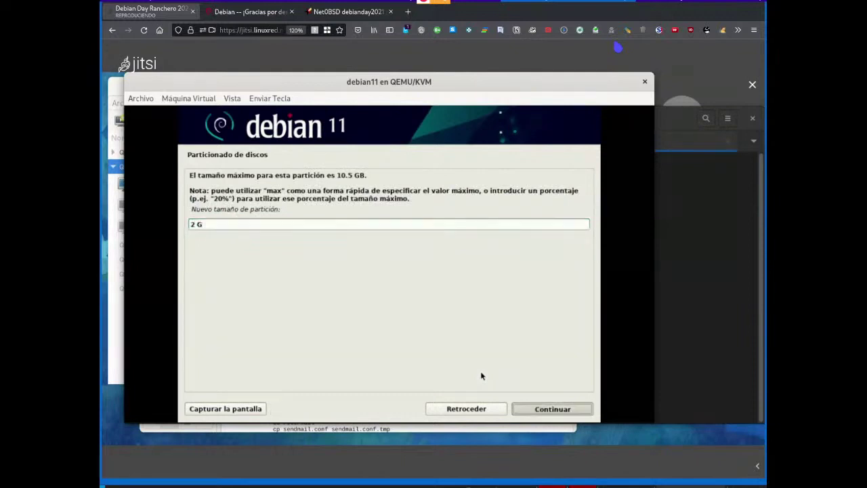
pyautogui.press('Return')
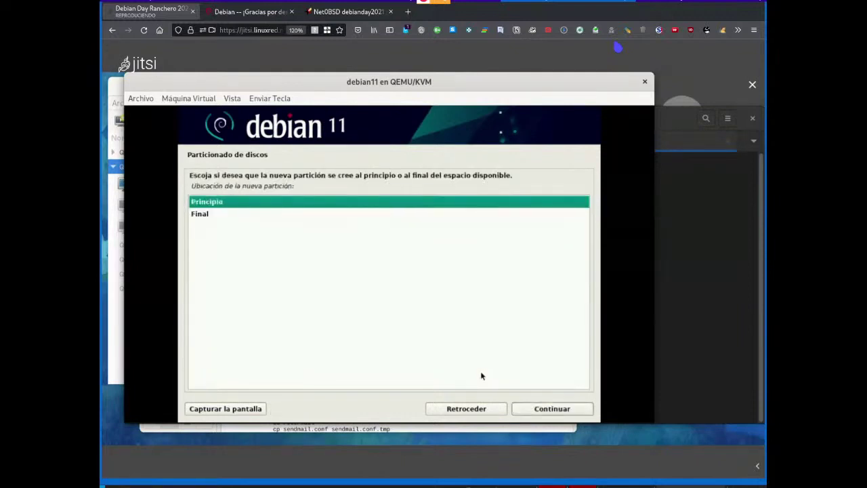
pyautogui.press('Return')
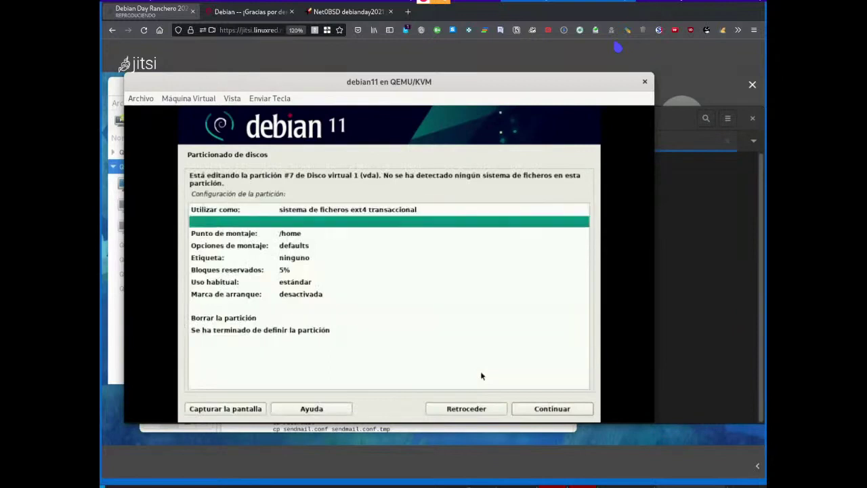
# Set the mount point of partition #7 to /tmp
pyautogui.press('Down')
pyautogui.press('Return')
pyautogui.press('Down')
pyautogui.press('Down')
pyautogui.press('Down')
pyautogui.press('Down')
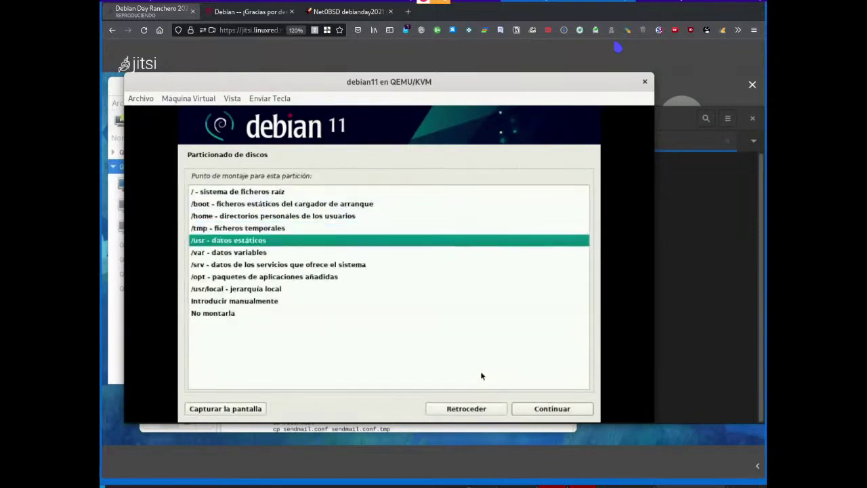
pyautogui.press('Up')
pyautogui.press('Return')
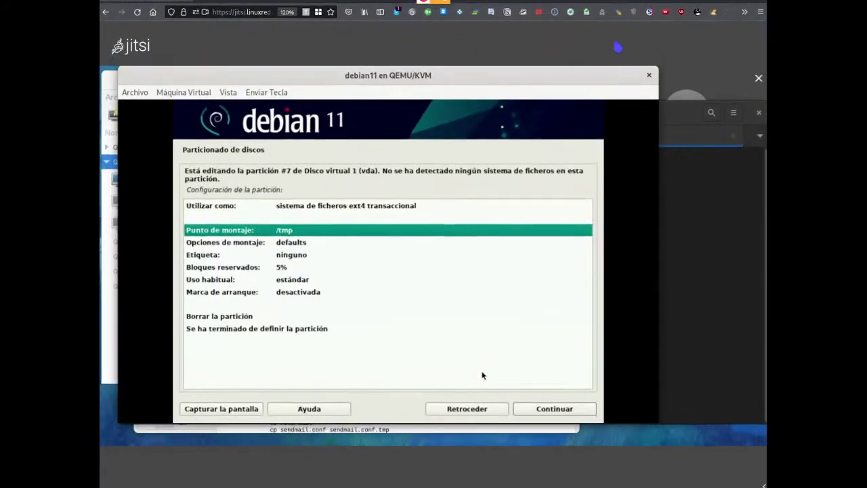
# Finish defining the /tmp partition and return to the partition summary
pyautogui.press('Down')
pyautogui.press('Down')
pyautogui.press('Down')
pyautogui.press('Down')
pyautogui.press('Down')
pyautogui.press('Down')
pyautogui.press('Down')
pyautogui.press('Down')
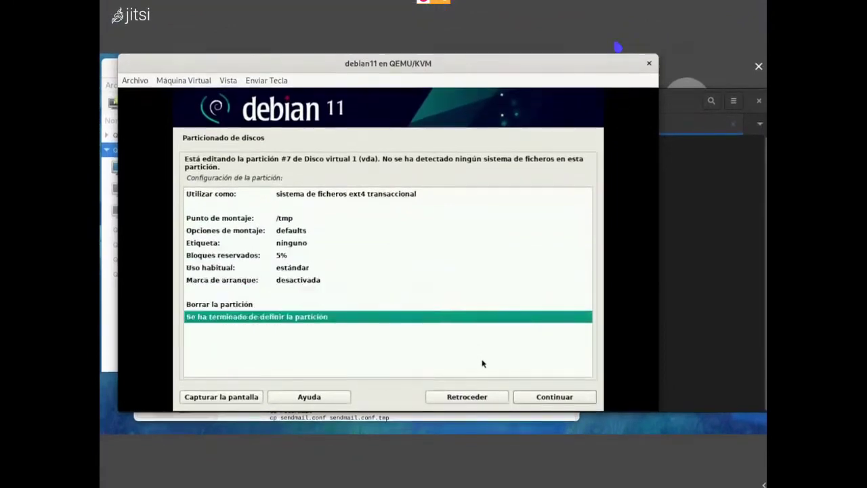
pyautogui.press('Return')
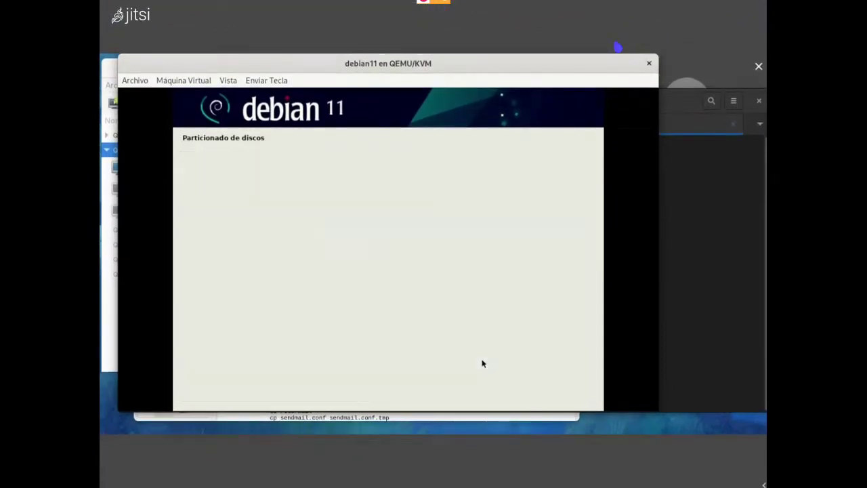
# Select the free space that follows the /tmp partition in the partition summary
pyautogui.press('Up')
pyautogui.press('Up')
pyautogui.press('Down')
pyautogui.press('Down')
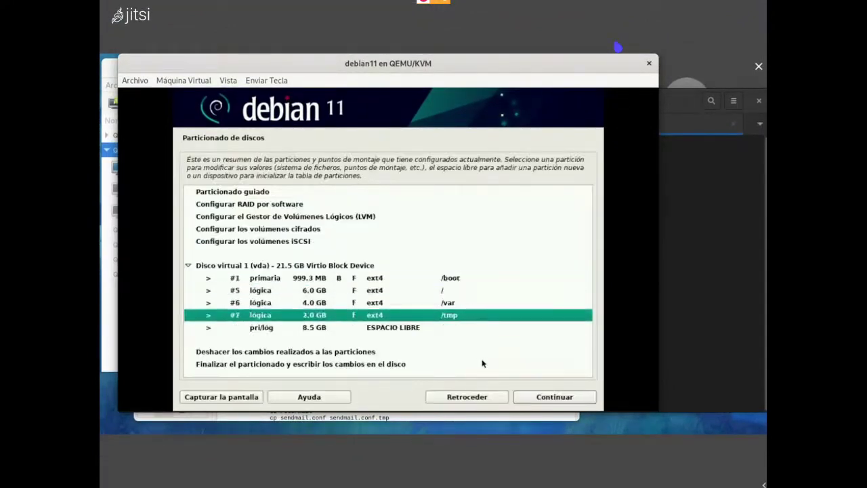
pyautogui.press('Up')
pyautogui.press('Up')
pyautogui.press('Down')
pyautogui.press('Down')
pyautogui.press('Down')
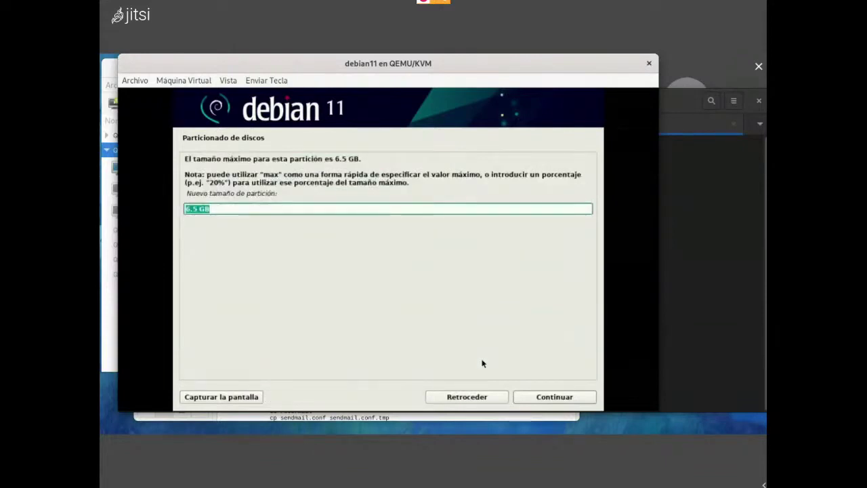
# Create a new 1 GB partition in the free space, accepting the preselected type and location
pyautogui.write('1GB')
pyautogui.press('Left')
pyautogui.press('Left')
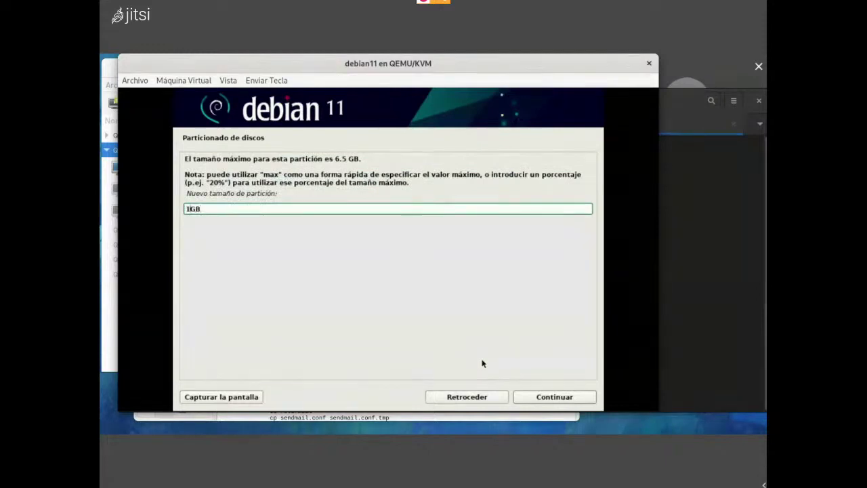
pyautogui.press('End')
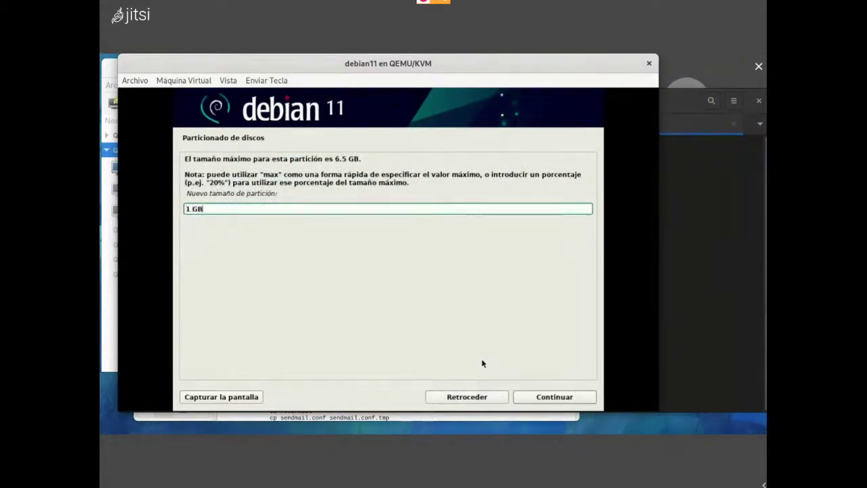
pyautogui.press('Return')
pyautogui.press('Return')
pyautogui.press('Return')
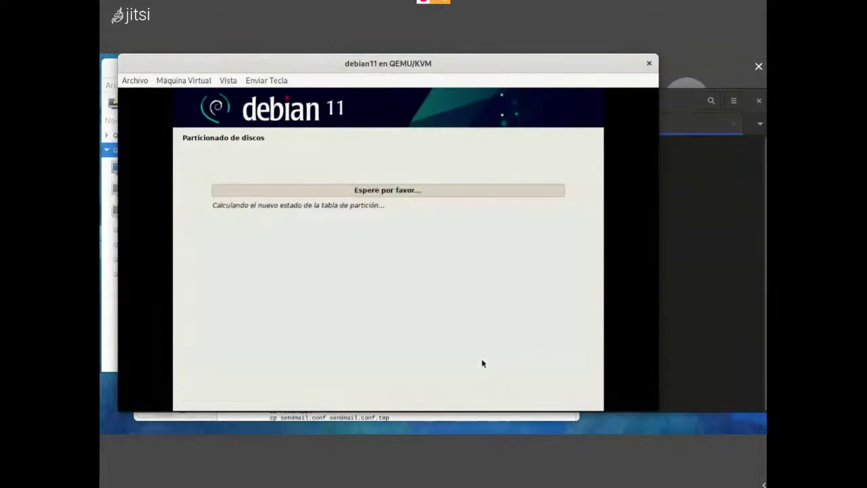
pyautogui.press('Down')
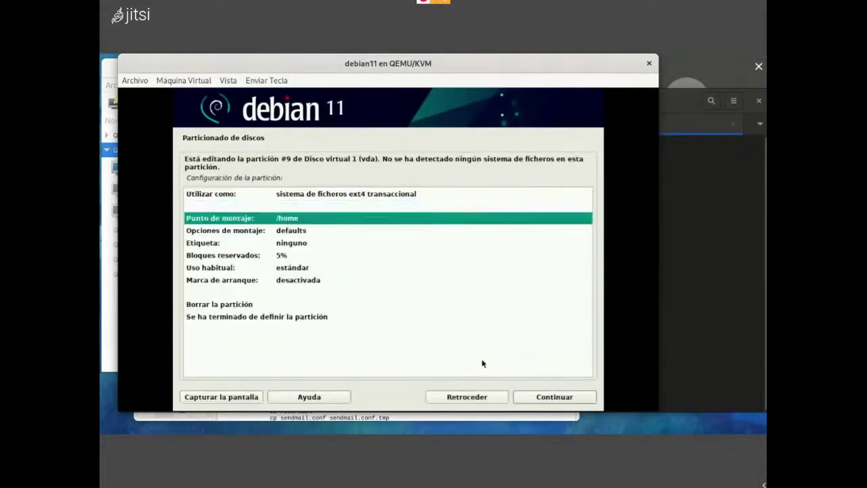
pyautogui.press('Down')
pyautogui.press('Down')
pyautogui.press('Down')
pyautogui.press('Down')
pyautogui.press('Down')
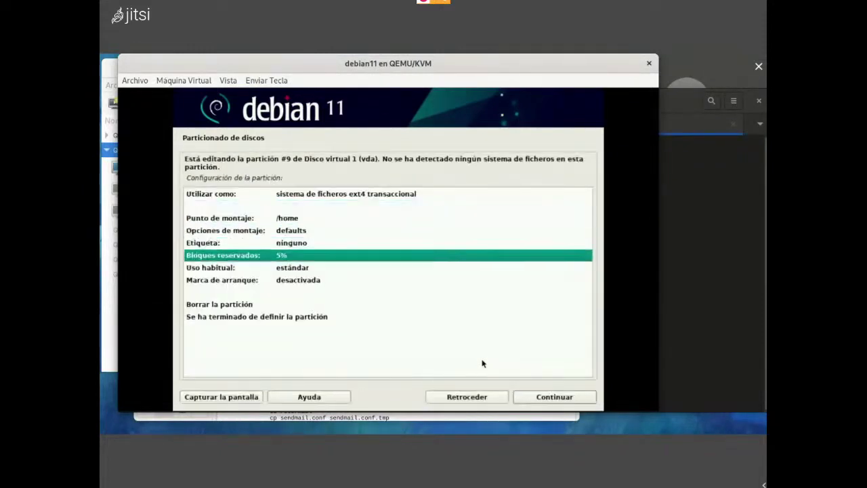
pyautogui.press('Down')
pyautogui.press('Down')
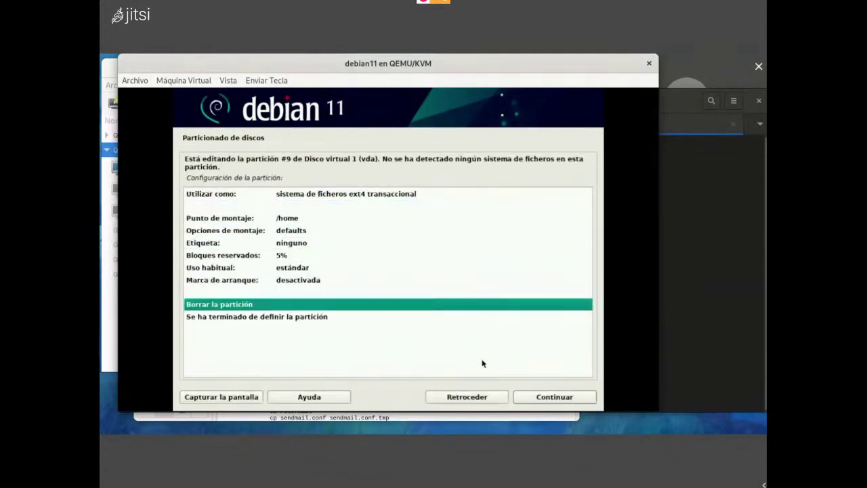
pyautogui.press('Up')
pyautogui.press('Up')
pyautogui.press('Up')
pyautogui.press('Up')
pyautogui.press('Up')
pyautogui.press('Up')
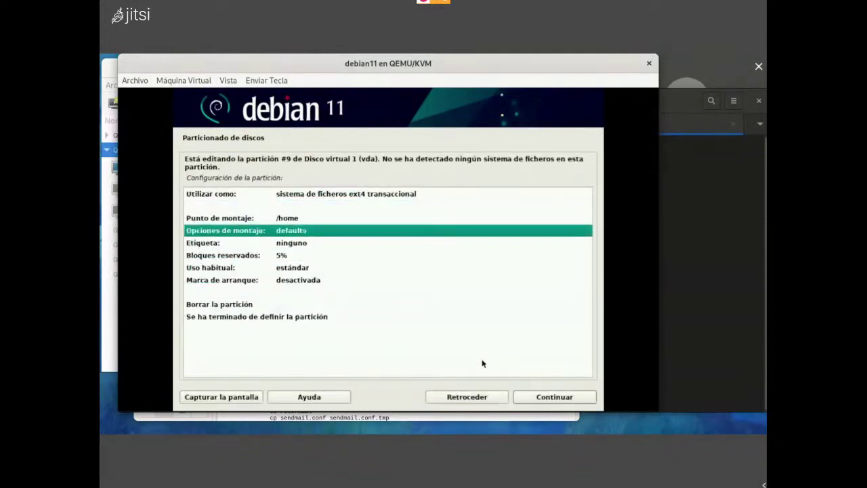
pyautogui.press('Up')
# Open the mount point choices for partition #9 and choose to enter the mount point manually
pyautogui.press('Return')
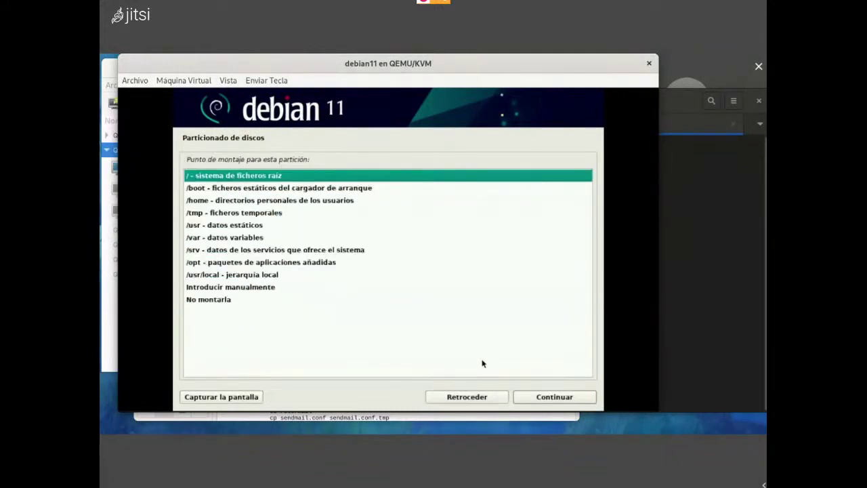
pyautogui.press('Down')
pyautogui.press('Down')
pyautogui.press('Down')
pyautogui.press('Down')
pyautogui.press('Down')
pyautogui.press('Down')
pyautogui.press('Down')
pyautogui.press('Down')
pyautogui.press('Down')
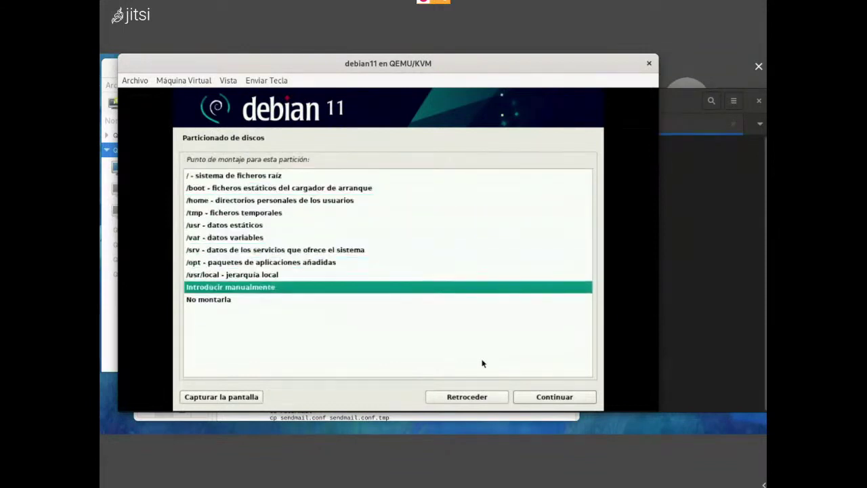
pyautogui.press('Return')
# Replace the suggested mount point of partition #9 with /var/tmp
pyautogui.press('End')
pyautogui.press('BackSpace')
pyautogui.press('BackSpace')
pyautogui.press('BackSpace')
pyautogui.press('BackSpace')
pyautogui.press('BackSpace')
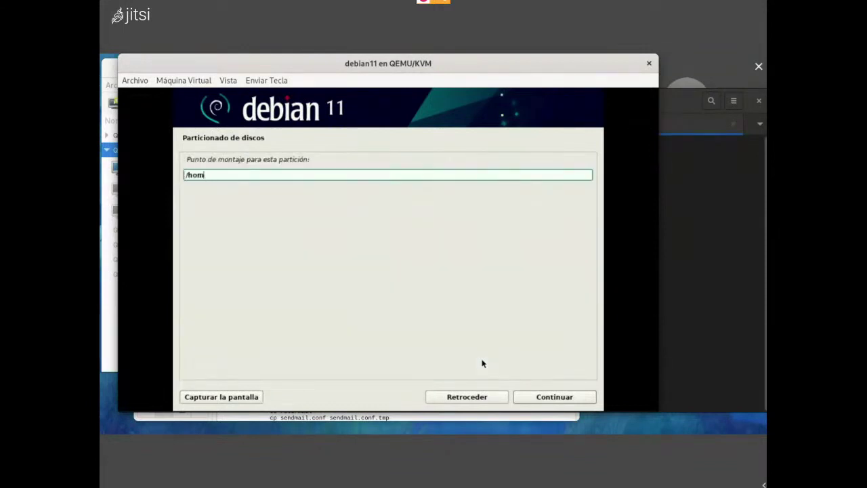
pyautogui.write('/var/tmp')
pyautogui.press('Return')
# Finish defining the /var/tmp partition and return to the partition summary
pyautogui.press('Down')
pyautogui.press('Down')
pyautogui.press('Down')
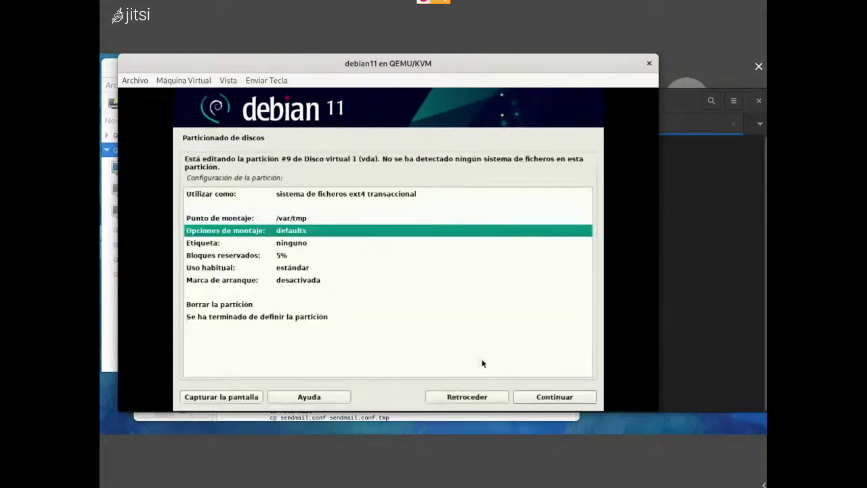
pyautogui.press('Down')
pyautogui.press('Down')
pyautogui.press('Down')
pyautogui.press('Down')
pyautogui.press('Down')
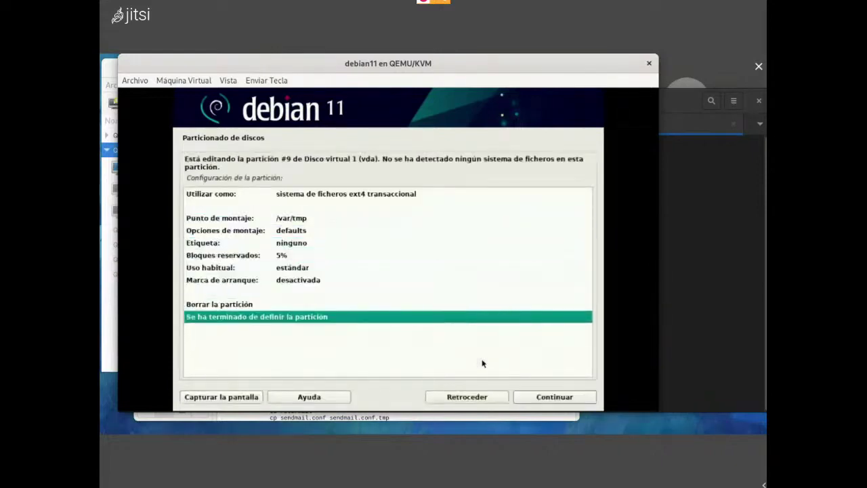
pyautogui.press('Return')
# Review the defined partitions, their sizes and mount points from /boot to /var/tmp in the summary
pyautogui.press('Up')
pyautogui.press('Up')
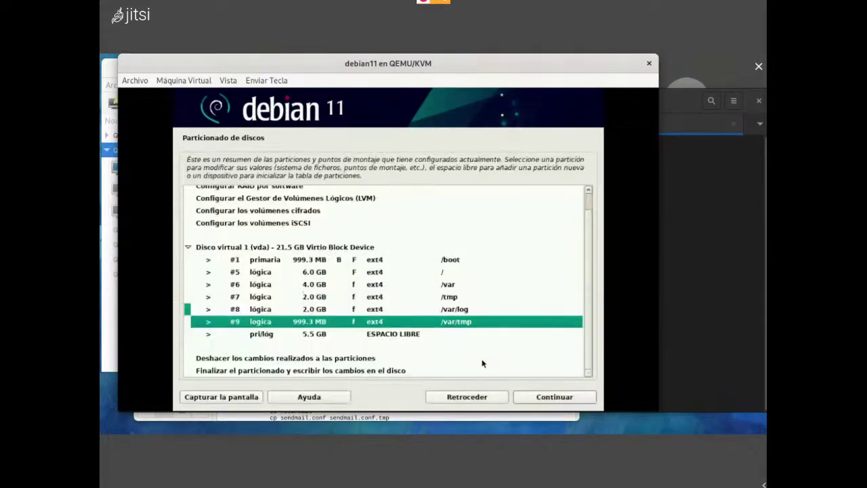
pyautogui.press('Up')
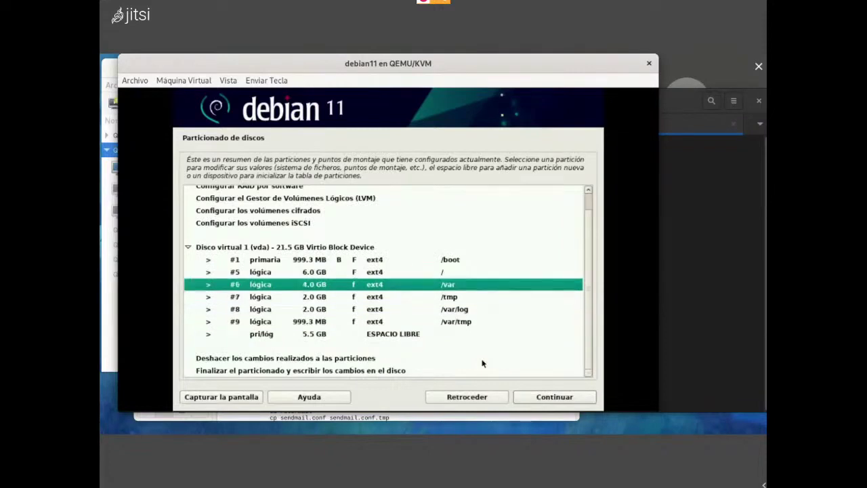
pyautogui.press('Down')
pyautogui.press('Down')
pyautogui.press('Down')
pyautogui.press('Up')
pyautogui.press('Down')
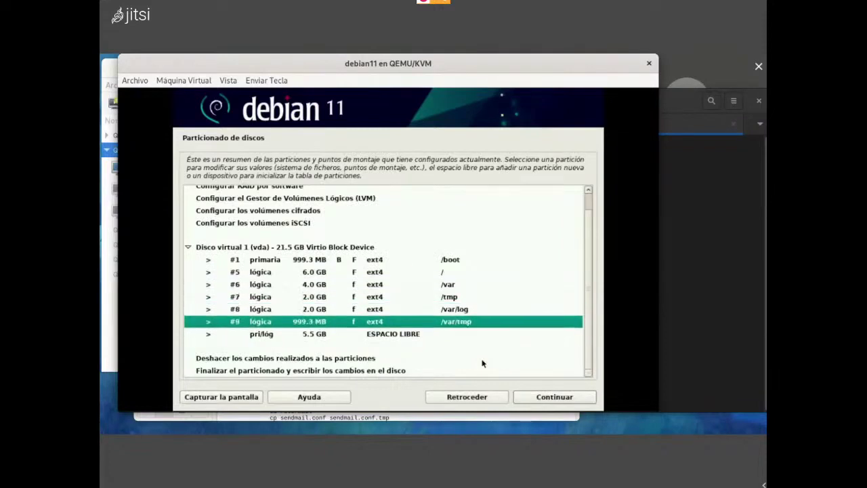
pyautogui.press('Up')
pyautogui.press('Up')
pyautogui.press('Up')
pyautogui.press('Up')
pyautogui.press('Up')
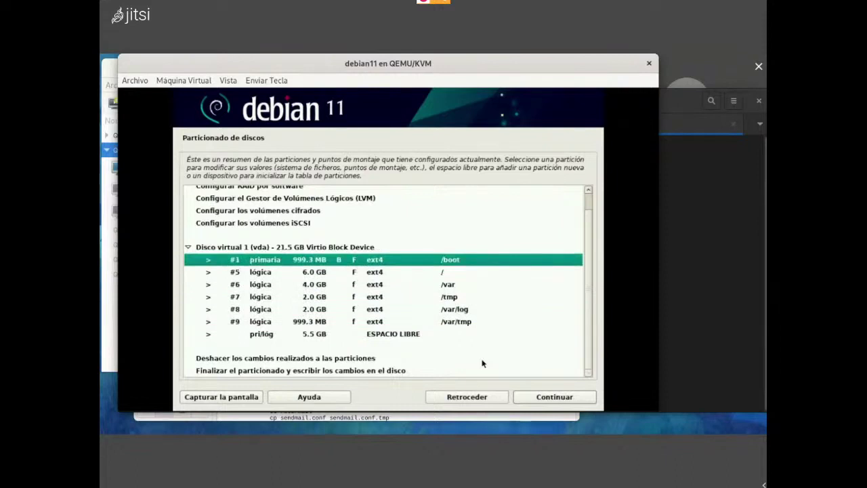
pyautogui.press('Down')
pyautogui.press('Down')
pyautogui.press('Down')
pyautogui.press('Down')
pyautogui.press('Down')
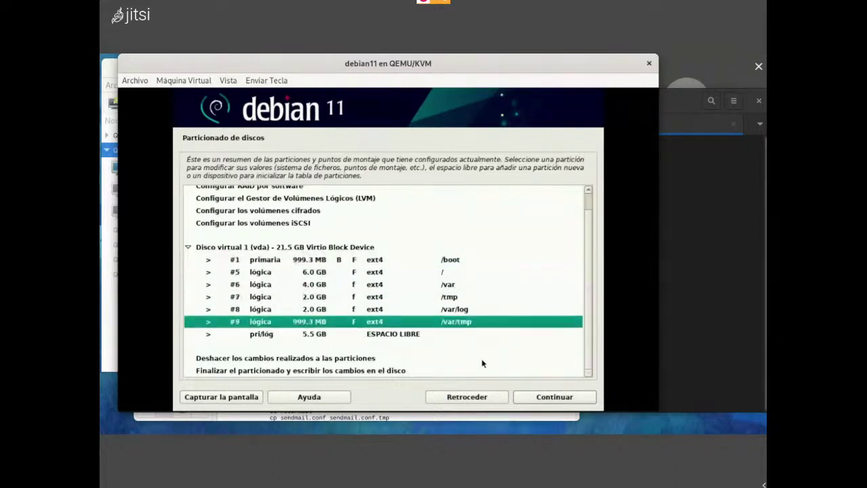
pyautogui.press('Return')
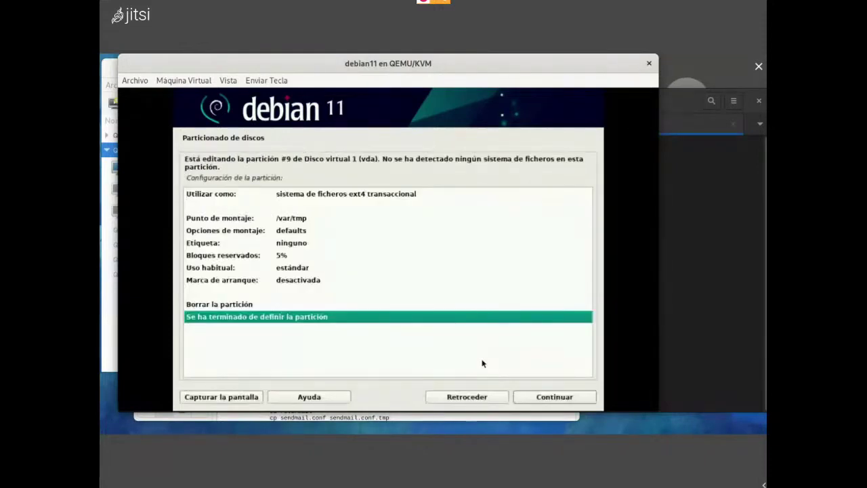
pyautogui.press('Up')
pyautogui.press('Up')
pyautogui.press('Down')
pyautogui.press('Down')
pyautogui.press('Return')
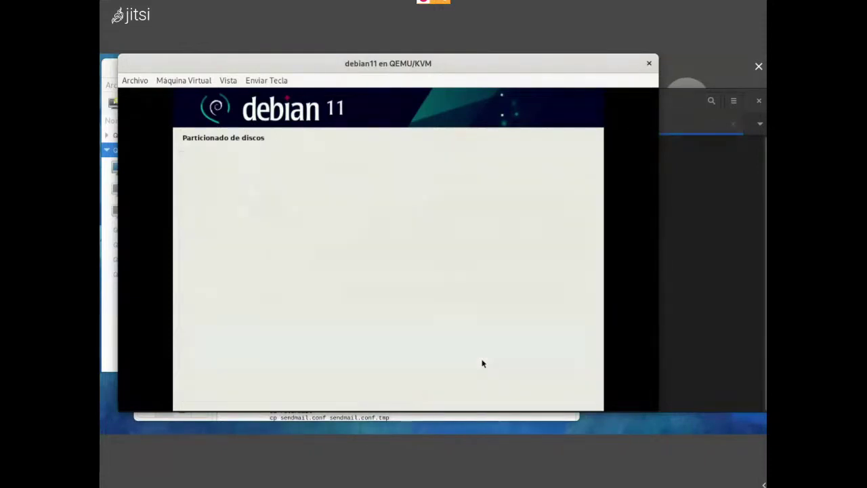
# Create a new 1 GB logical partition in the free space after the /var/tmp partition
pyautogui.press('Down')
pyautogui.press('Return')
pyautogui.press('Down')
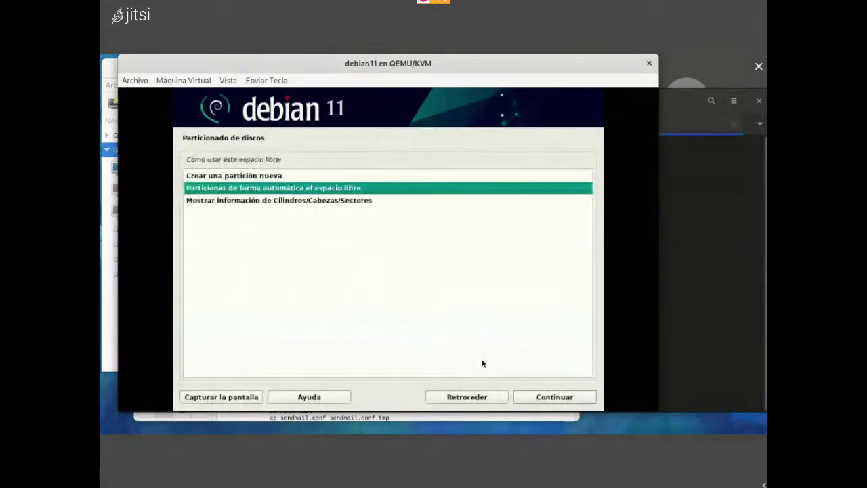
pyautogui.press('Up')
pyautogui.press('Return')
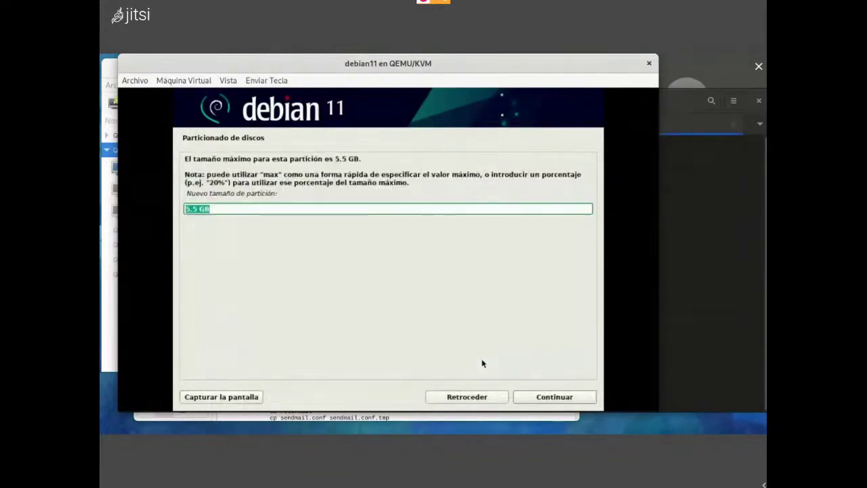
pyautogui.write('1 GB')
pyautogui.press('Return')
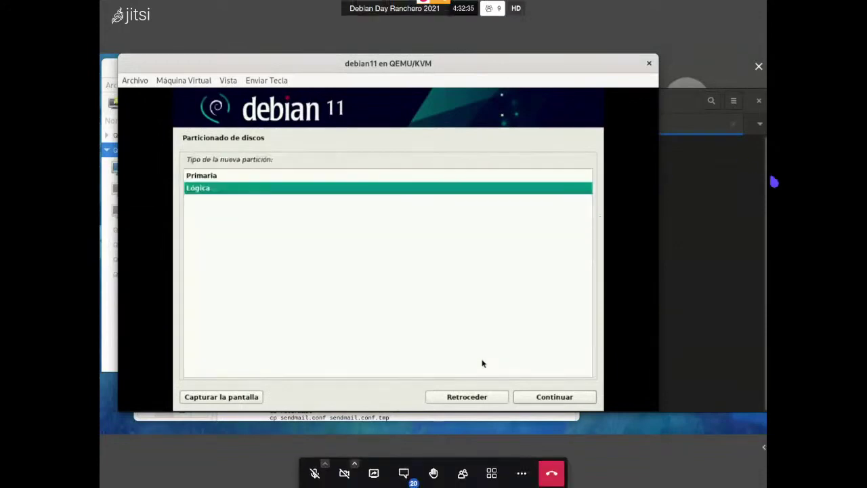
pyautogui.press('Return')
pyautogui.press('Return')
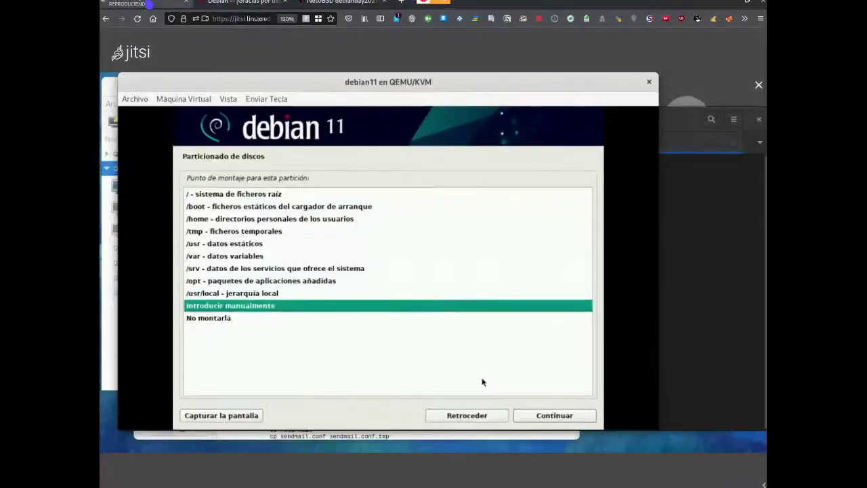
# Manually set the mount point of partition #10 to /var/log/audit
pyautogui.press('Return')
pyautogui.write('/')
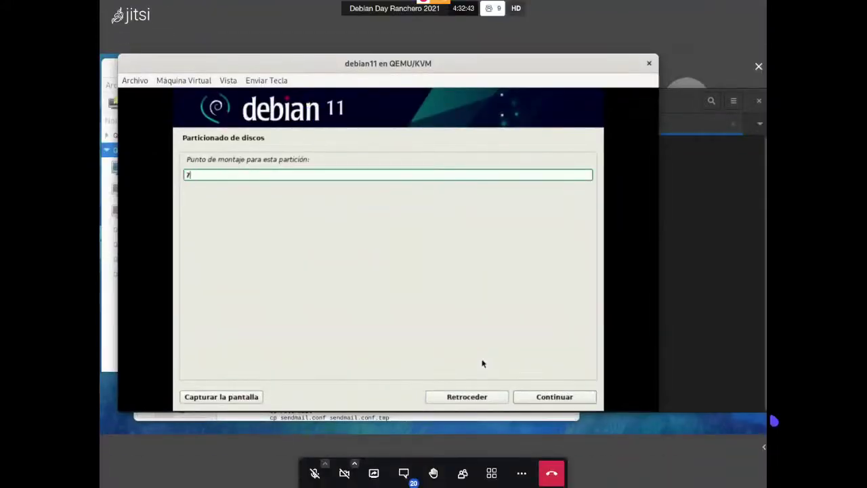
pyautogui.press('BackSpace')
pyautogui.write('/bo')
pyautogui.press('BackSpace')
pyautogui.press('BackSpace')
pyautogui.press('BackSpace')
pyautogui.write('/var')
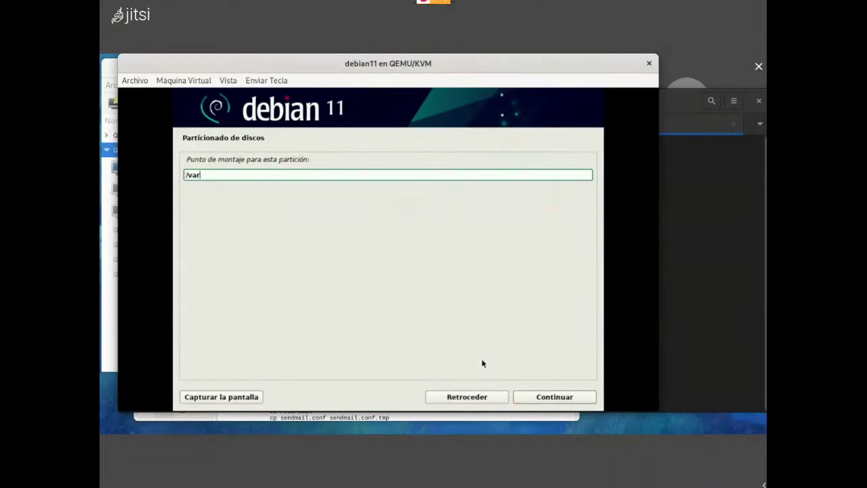
pyautogui.write('/log/audit')
pyautogui.click(560, 399)
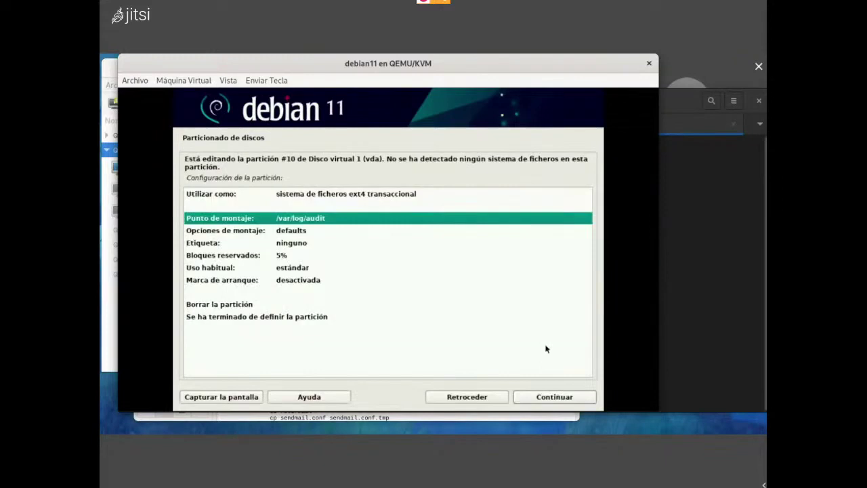
# Finish defining the /var/log/audit partition and return to the partition summary
pyautogui.press('Down')
pyautogui.press('Down')
pyautogui.press('Down')
pyautogui.press('Down')
pyautogui.press('Down')
pyautogui.press('Down')
pyautogui.press('Down')
pyautogui.press('Down')
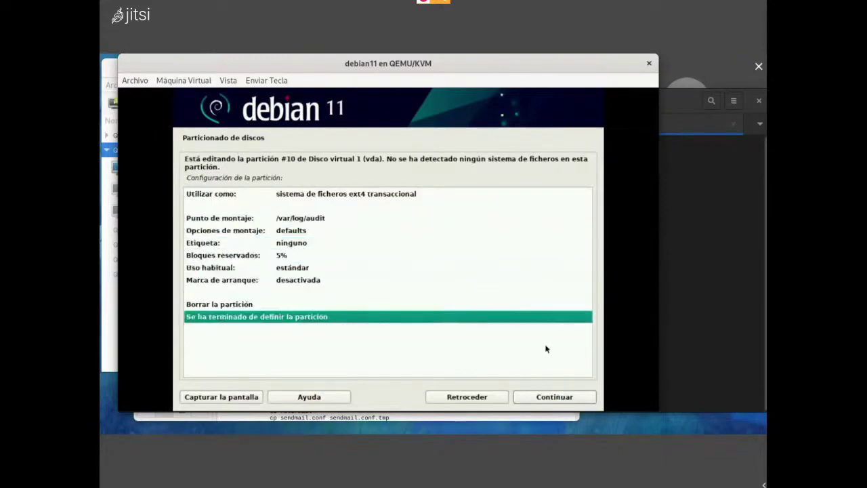
pyautogui.press('Return')
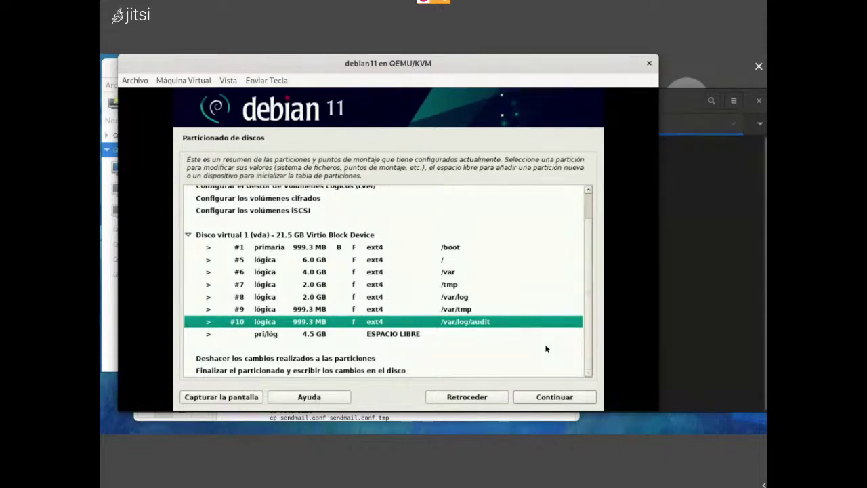
# Create a new 2 GB logical partition at the beginning of the free space after the /var/log/audit partition
pyautogui.press('Down')
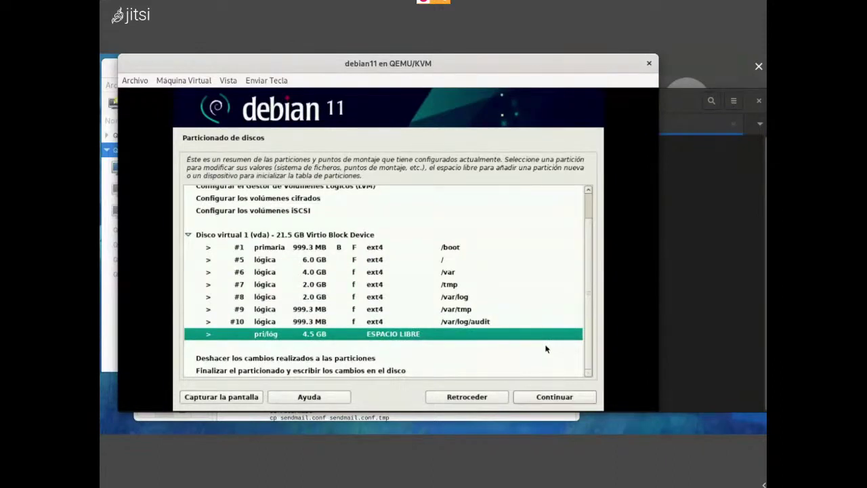
pyautogui.press('Return')
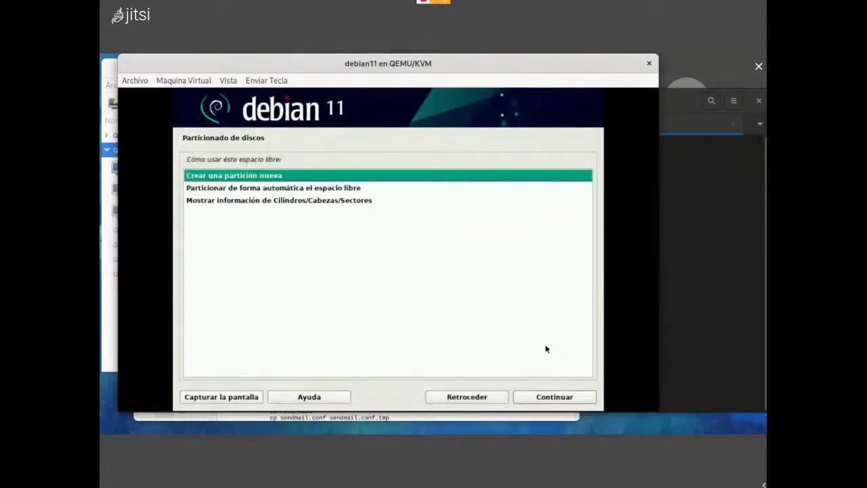
pyautogui.press('Return')
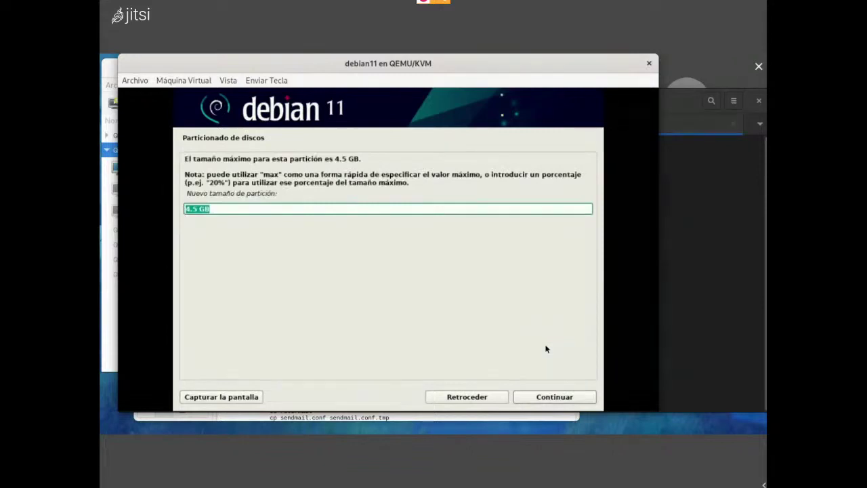
pyautogui.write('2 fb')
pyautogui.press('BackSpace')
pyautogui.press('BackSpace')
pyautogui.write('G')
pyautogui.press('Return')
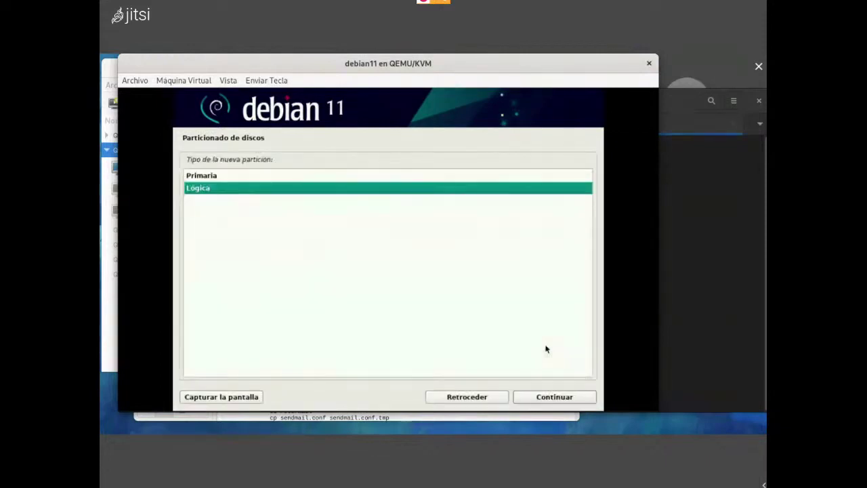
pyautogui.press('Return')
pyautogui.press('Return')
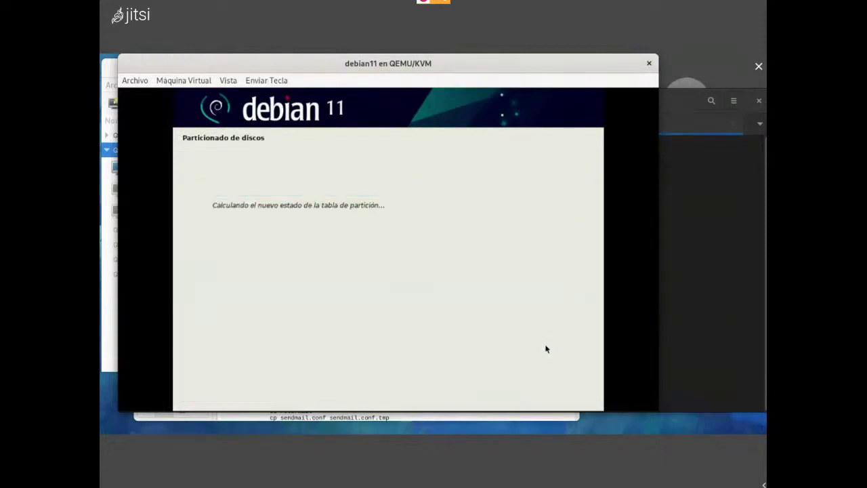
pyautogui.press('Down')
pyautogui.press('Down')
pyautogui.press('Return')
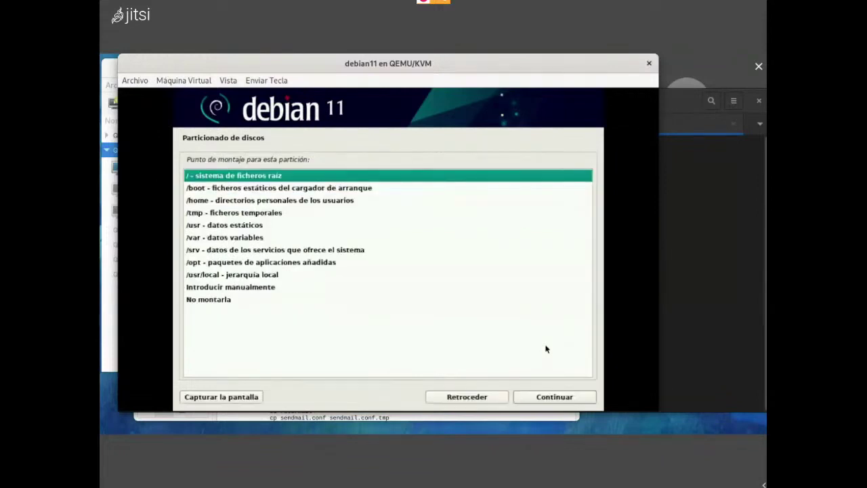
pyautogui.press('Down')
pyautogui.press('Down')
pyautogui.press('Down')
pyautogui.press('Down')
pyautogui.press('Down')
pyautogui.press('Down')
pyautogui.press('Down')
pyautogui.press('Down')
pyautogui.press('Down')
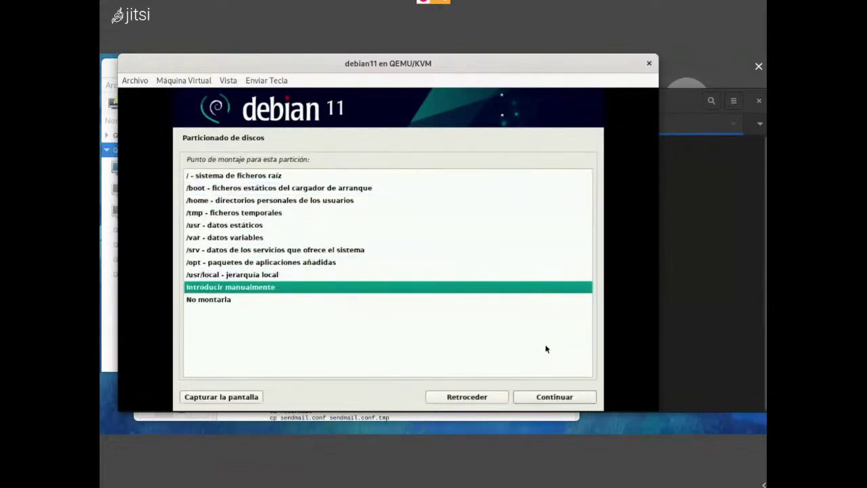
pyautogui.press('Return')
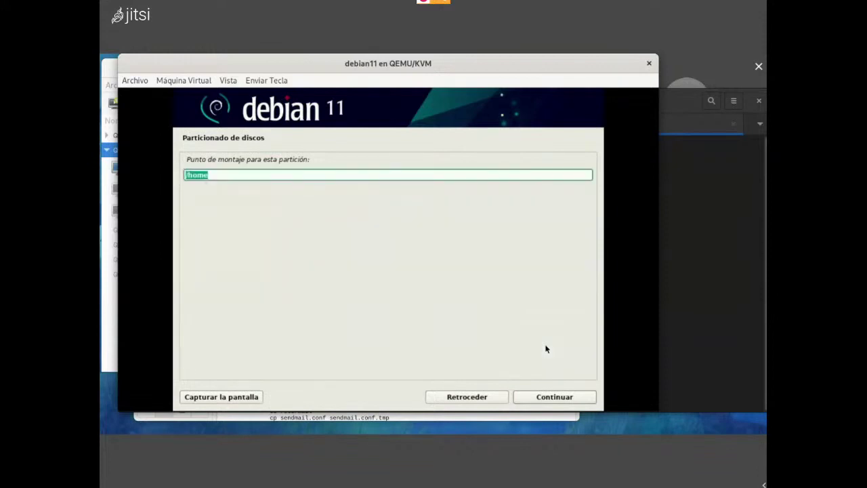
pyautogui.press('End')
pyautogui.hotkey('shift', 'Tab')
pyautogui.hotkey('shift', 'Tab')
pyautogui.hotkey('shift', 'Tab')
pyautogui.hotkey('shift', 'Tab')
pyautogui.hotkey('shift', 'Tab')
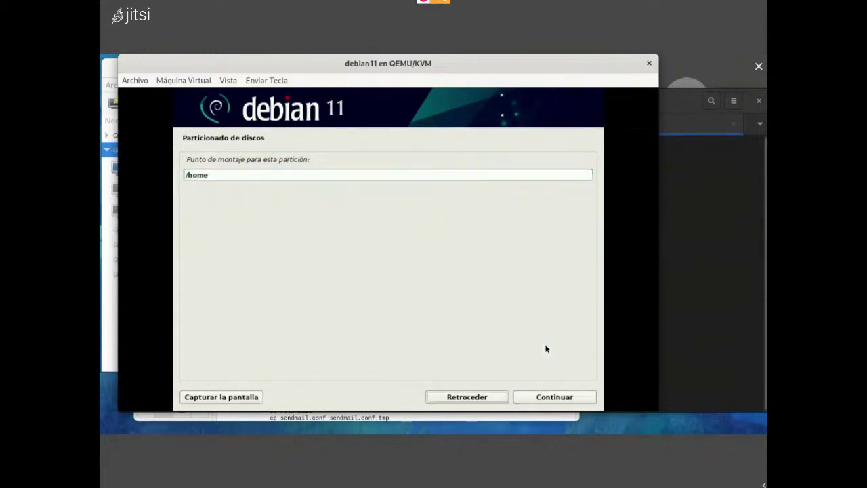
pyautogui.press('Return')
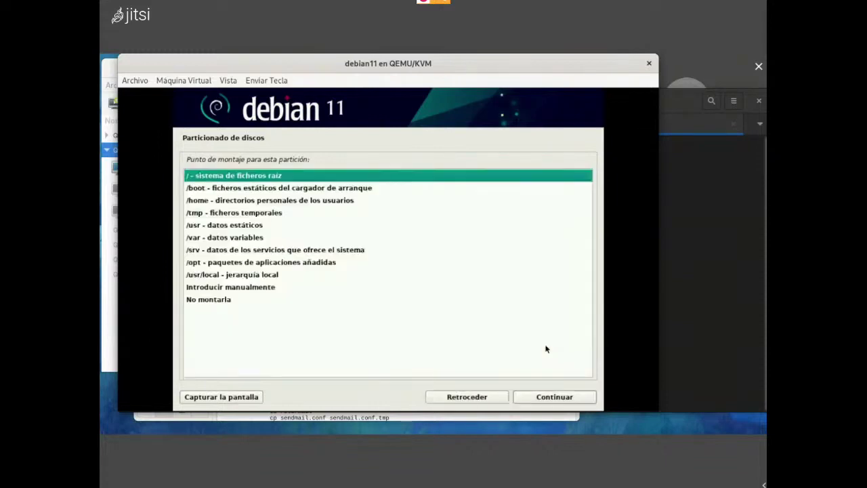
# Set the mount point of partition #11 to not be mounted
pyautogui.press('Down')
pyautogui.press('Down')
pyautogui.press('Down')
pyautogui.press('Down')
pyautogui.press('Down')
pyautogui.press('Down')
pyautogui.press('Down')
pyautogui.press('Down')
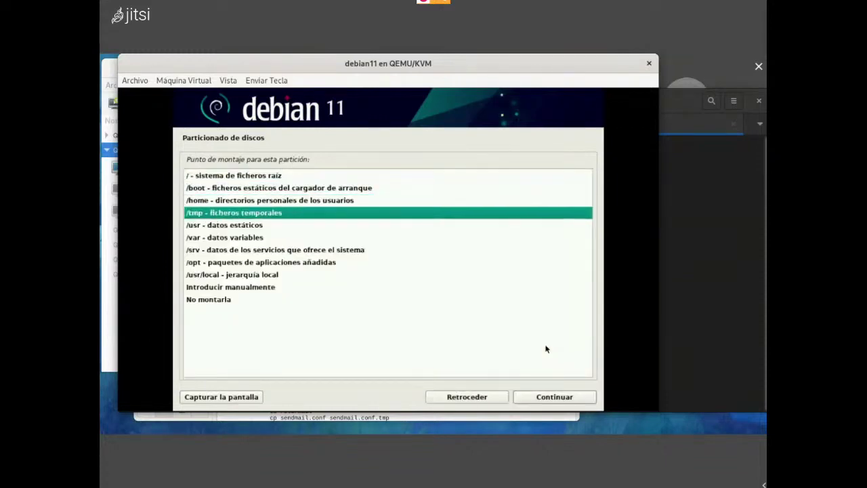
pyautogui.press('Down')
pyautogui.press('Down')
pyautogui.press('Return')
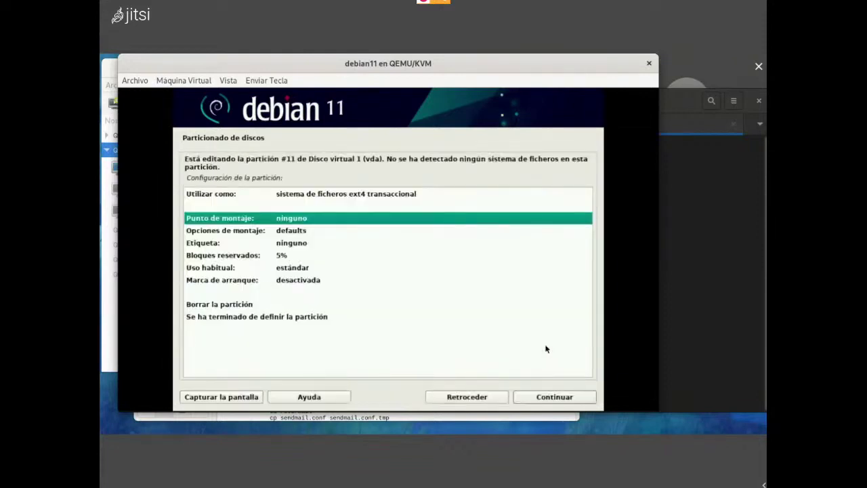
# Change the use of partition #11 from a file system to a swap area
pyautogui.press('Up')
pyautogui.press('Up')
pyautogui.press('Return')
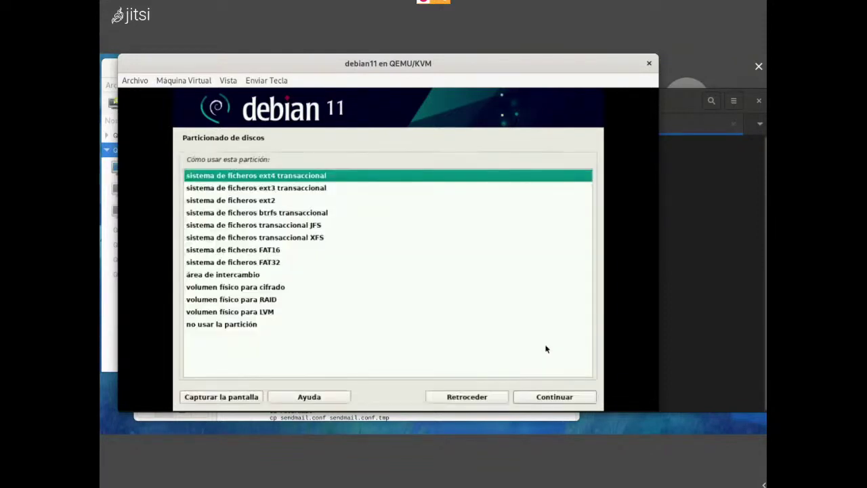
pyautogui.press('Down')
pyautogui.press('Down')
pyautogui.press('Down')
pyautogui.press('Down')
pyautogui.press('Down')
pyautogui.press('Down')
pyautogui.press('Down')
pyautogui.press('Down')
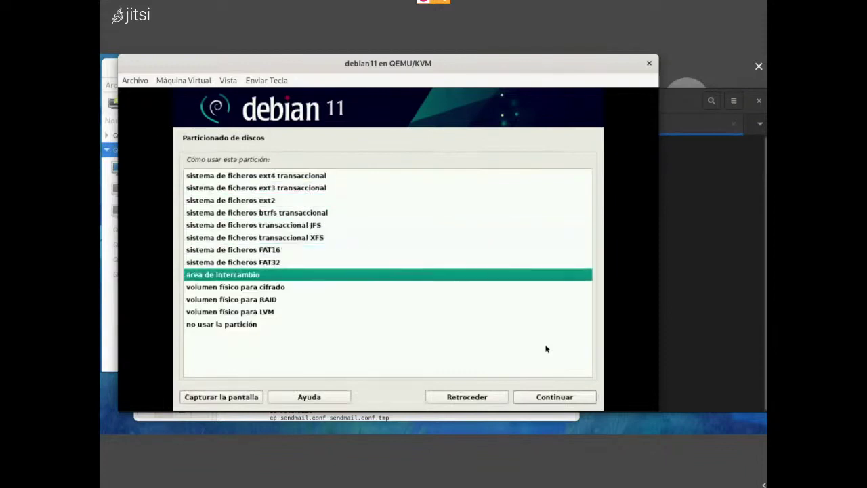
pyautogui.press('Return')
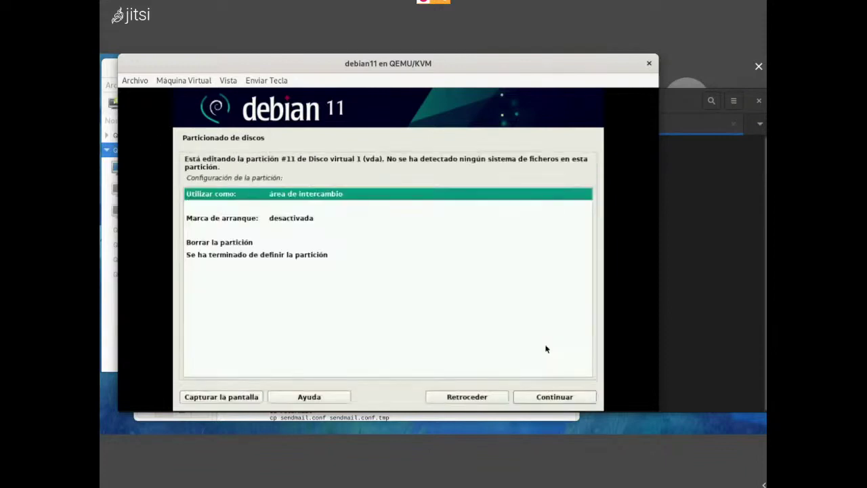
pyautogui.hotkey('shift', 'Tab')
pyautogui.hotkey('shift', 'Tab')
pyautogui.hotkey('shift', 'Tab')
pyautogui.hotkey('shift', 'Tab')
pyautogui.press('Return')
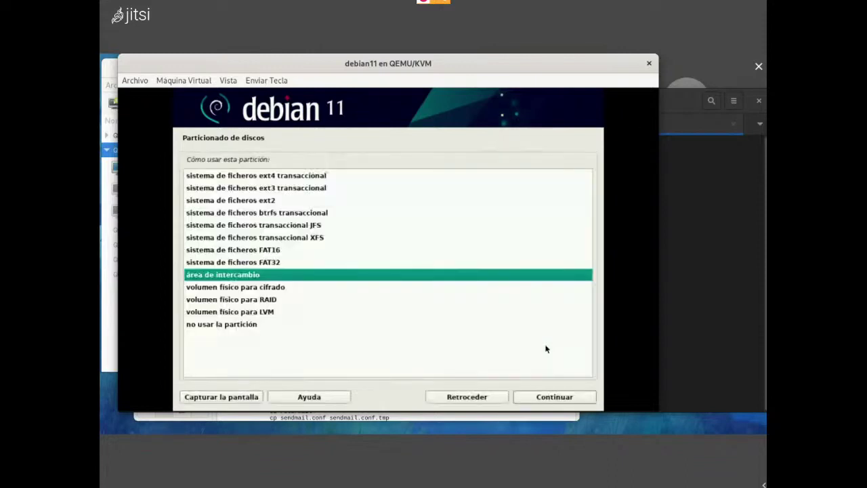
pyautogui.press('Down')
pyautogui.press('Down')
pyautogui.press('Down')
pyautogui.press('Down')
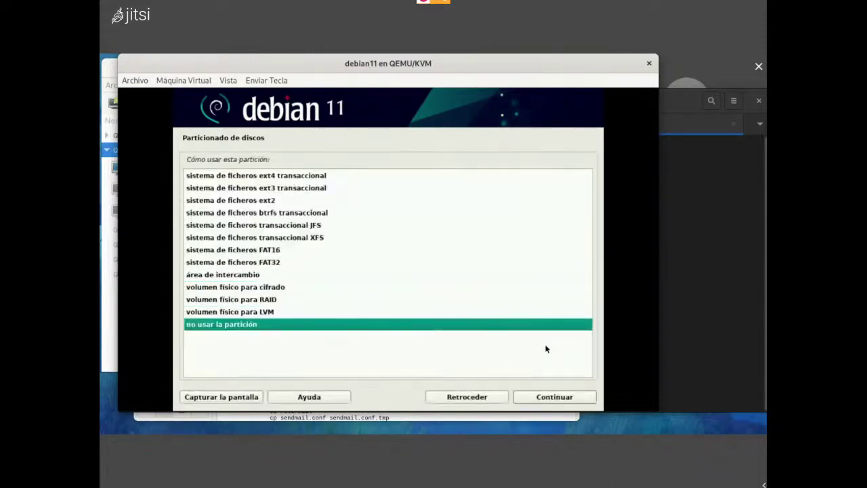
pyautogui.hotkey('shift', 'Tab')
pyautogui.hotkey('shift', 'Tab')
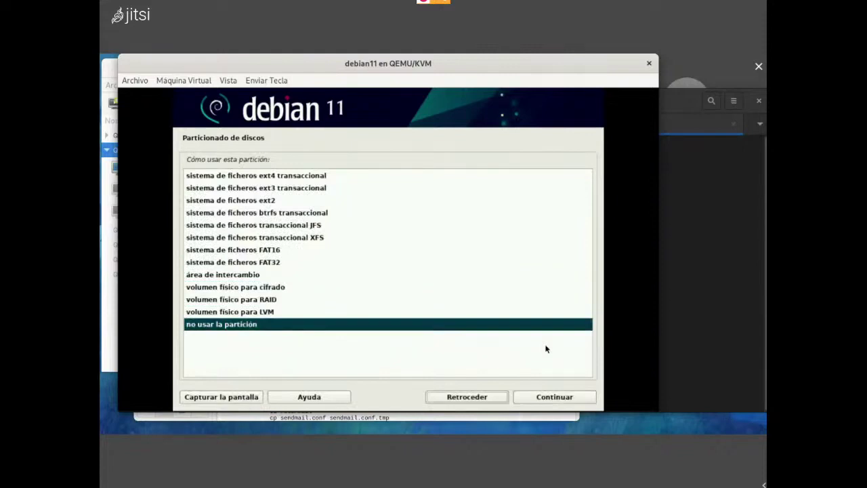
pyautogui.press('Tab')
pyautogui.press('Tab')
pyautogui.press('Up')
pyautogui.press('Up')
pyautogui.press('Up')
pyautogui.press('Up')
pyautogui.press('Return')
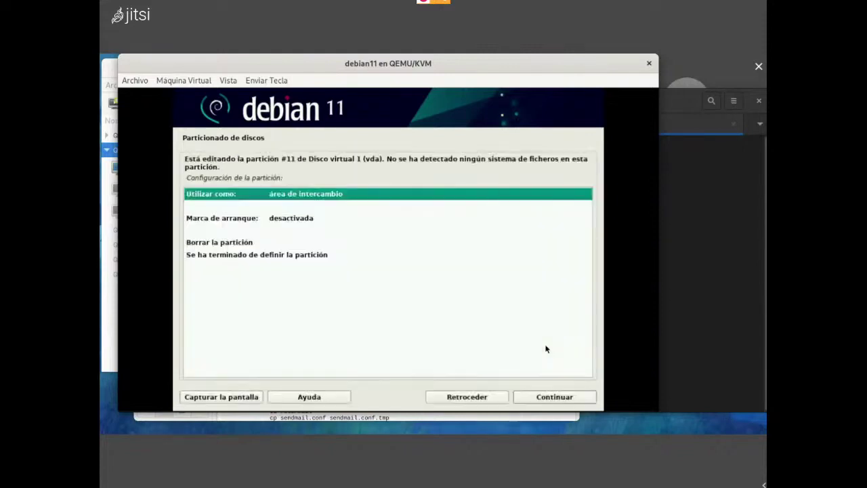
pyautogui.hotkey('shift', 'Tab')
pyautogui.hotkey('shift', 'Tab')
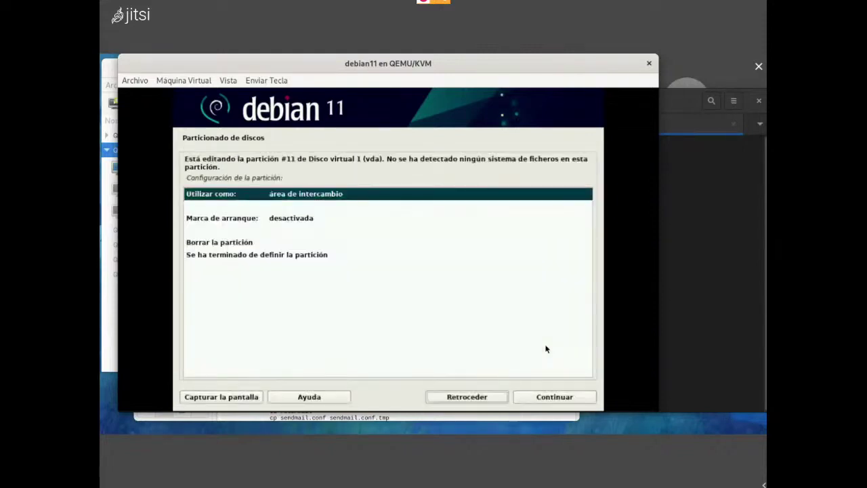
pyautogui.press('Tab')
pyautogui.press('Tab')
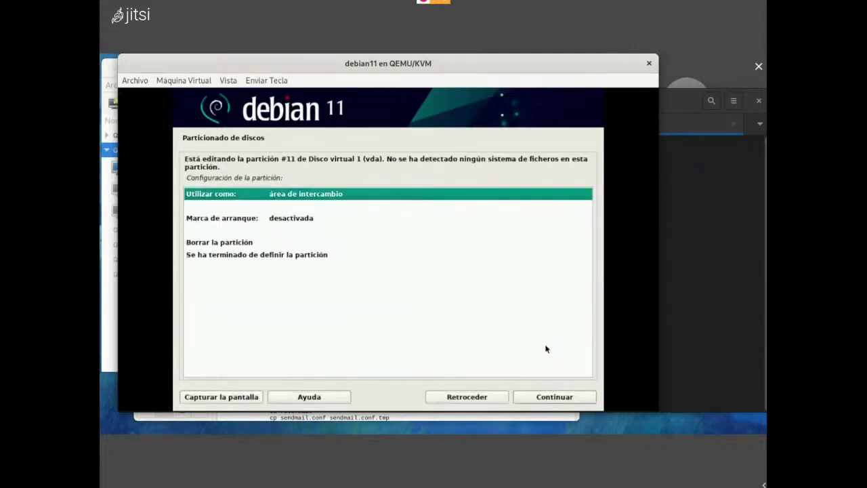
# Finish defining the swap partition and return to the partition summary
pyautogui.press('Down')
pyautogui.press('Down')
pyautogui.press('Down')
pyautogui.press('Return')
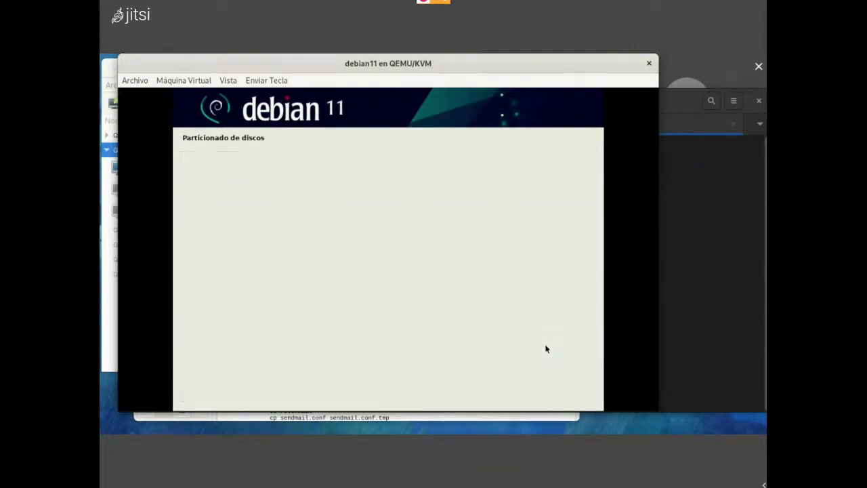
# Review the partition summary, including the swap partition and the remaining free space
pyautogui.press('Down')
pyautogui.press('Up')
pyautogui.press('Up')
pyautogui.press('Up')
pyautogui.press('Up')
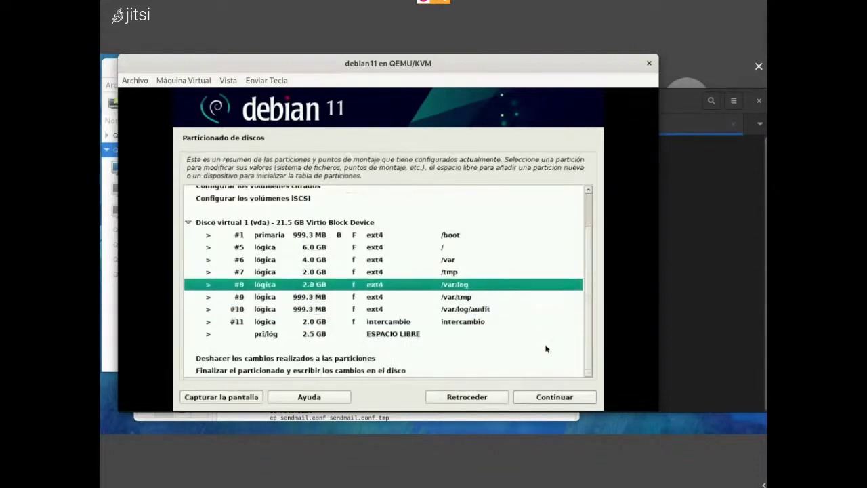
pyautogui.press('Up')
pyautogui.press('Up')
pyautogui.press('Up')
pyautogui.press('Down')
pyautogui.press('Down')
pyautogui.press('Down')
pyautogui.press('Down')
pyautogui.press('Down')
pyautogui.press('Down')
pyautogui.press('Down')
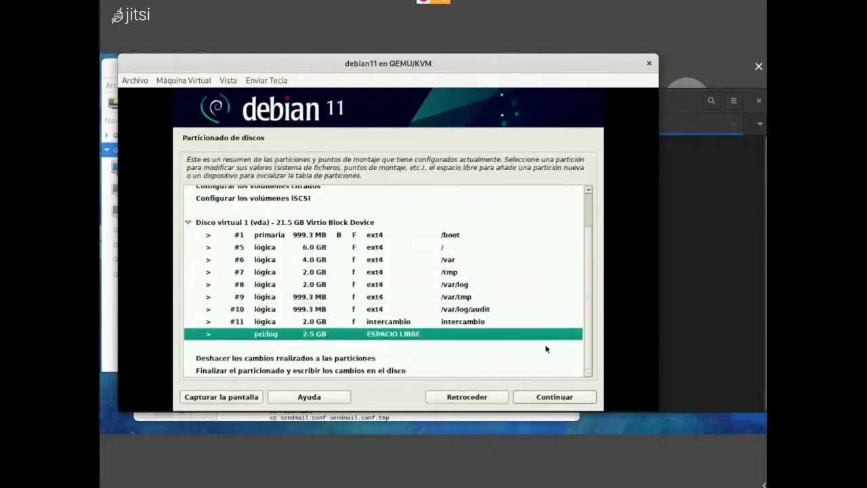
pyautogui.press('Up')
pyautogui.press('Up')
pyautogui.press('Up')
# Create a 1 GB logical partition at the beginning of the remaining free space, keeping /home as its mount point, and return to the summary
pyautogui.press('Down')
pyautogui.press('Down')
pyautogui.press('Down')
pyautogui.press('Return')
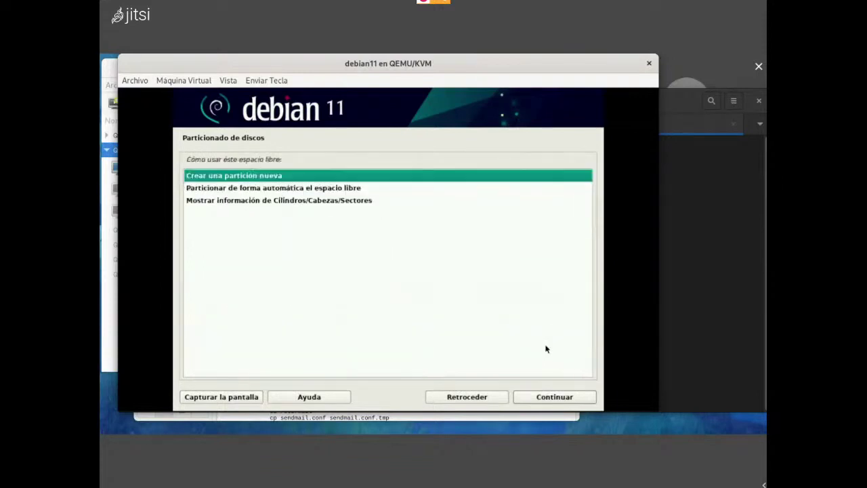
pyautogui.press('Return')
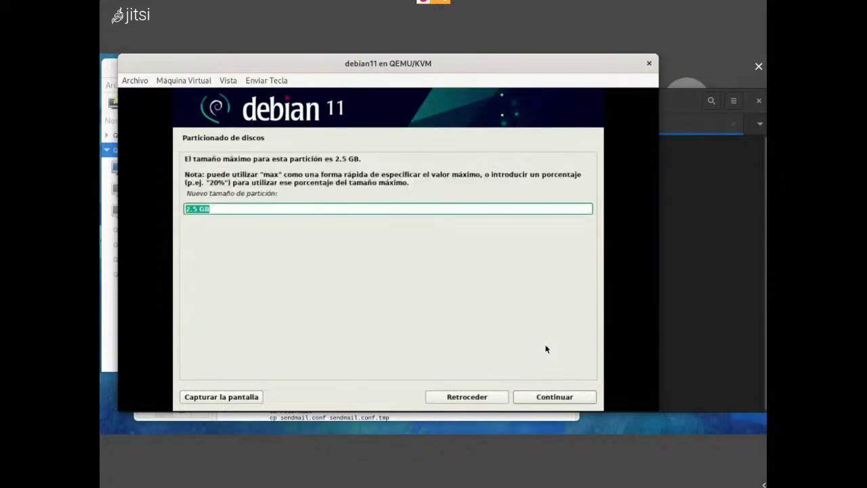
pyautogui.press('End')
pyautogui.press('BackSpace')
pyautogui.press('BackSpace')
pyautogui.press('BackSpace')
pyautogui.press('BackSpace')
pyautogui.press('BackSpace')
pyautogui.press('BackSpace')
pyautogui.write('1 GB')
pyautogui.press('Return')
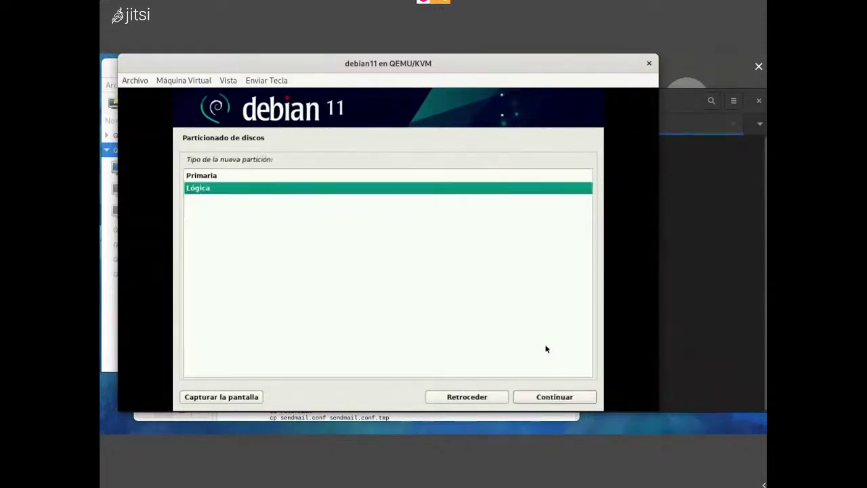
pyautogui.press('Return')
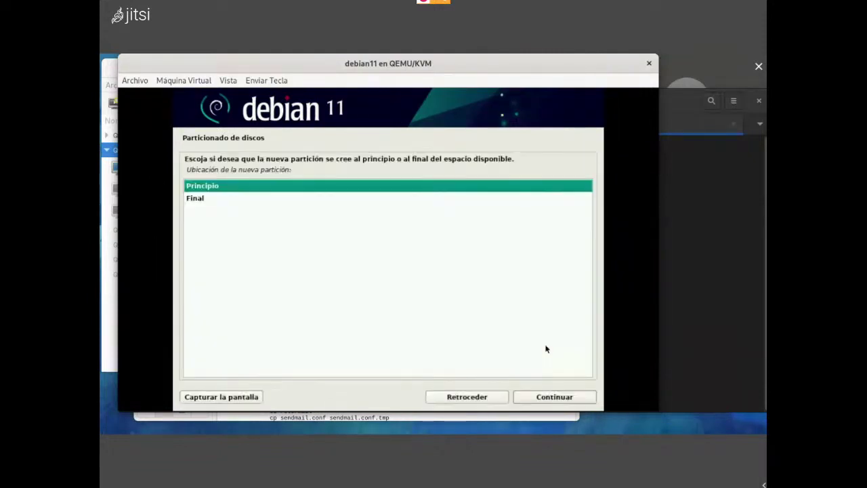
pyautogui.press('Return')
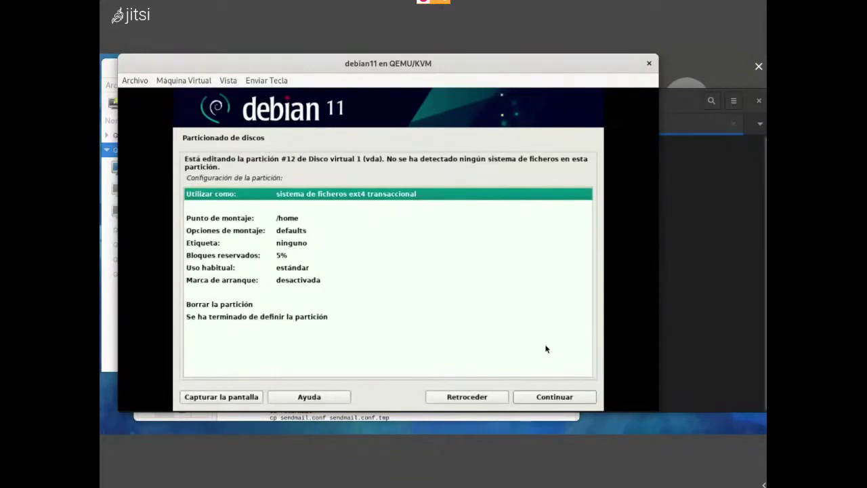
pyautogui.press('Escape')
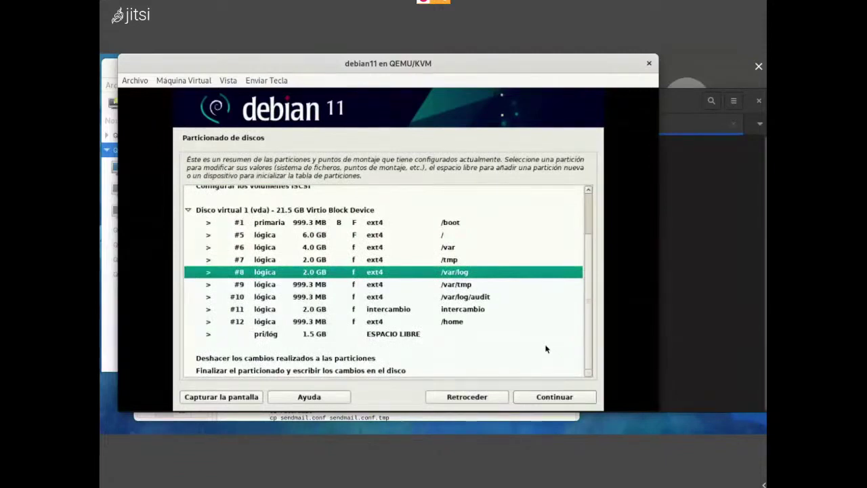
# Review the sizes, file systems and mount points of the defined partitions from /boot to the swap area in the summary
pyautogui.press('Up')
pyautogui.press('Up')
pyautogui.press('Up')
pyautogui.press('Up')
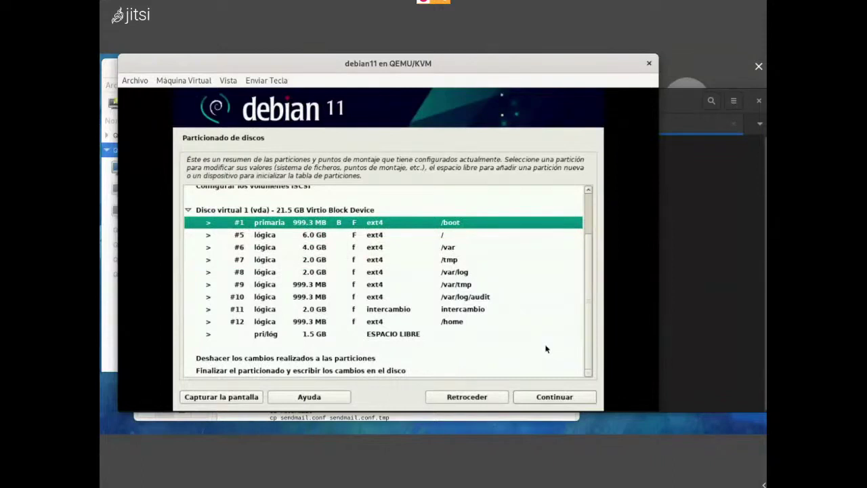
pyautogui.press('Down')
pyautogui.press('Down')
pyautogui.press('Down')
pyautogui.press('Down')
pyautogui.press('Down')
pyautogui.press('Down')
pyautogui.press('Down')
pyautogui.press('Down')
pyautogui.press('Down')
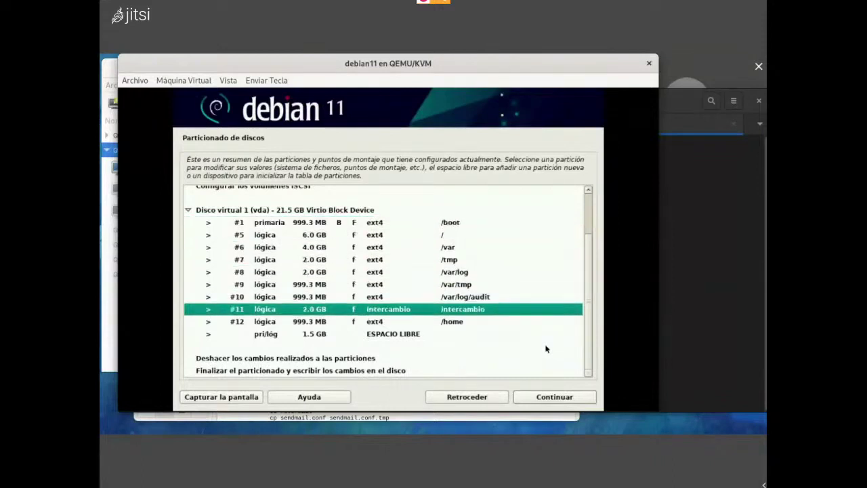
pyautogui.press('Up')
pyautogui.press('Up')
pyautogui.press('Up')
pyautogui.press('Up')
pyautogui.press('Up')
pyautogui.press('Up')
pyautogui.press('Up')
pyautogui.press('Up')
pyautogui.press('Up')
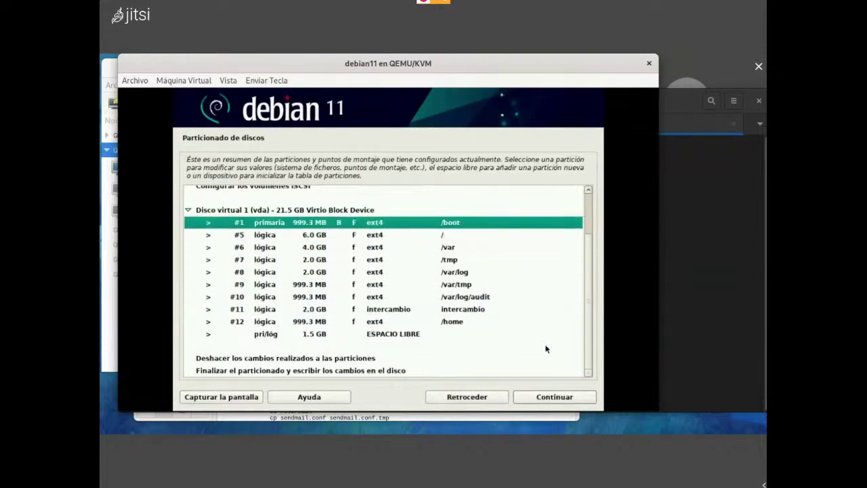
pyautogui.press('Down')
pyautogui.press('Down')
pyautogui.press('Up')
pyautogui.press('Up')
pyautogui.press('Down')
pyautogui.press('Down')
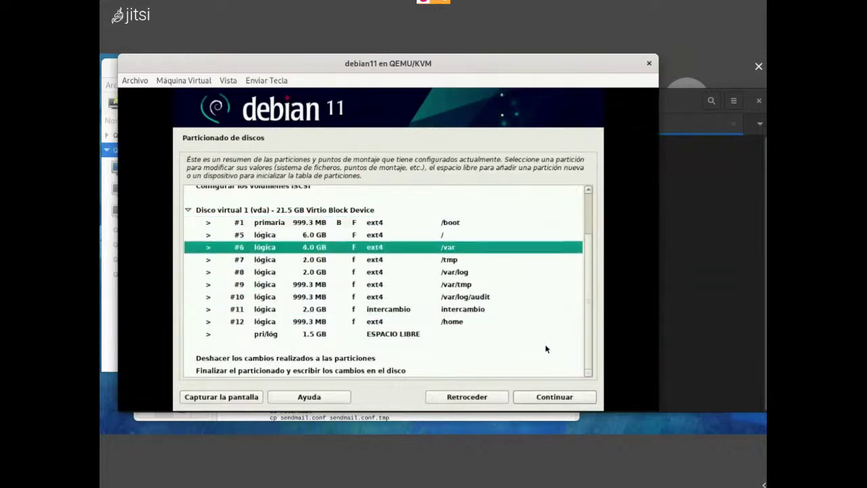
pyautogui.press('Up')
pyautogui.press('Down')
pyautogui.press('Down')
pyautogui.press('Down')
pyautogui.press('Down')
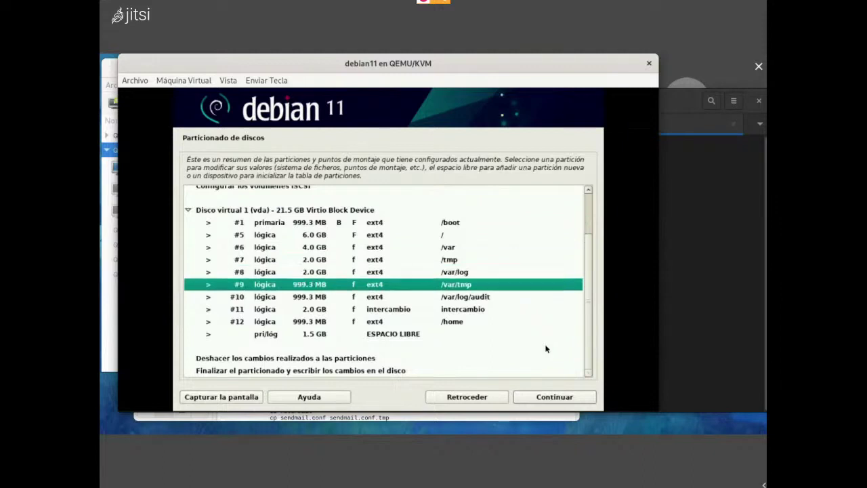
# Review the sizes and mount points of the partitions between the /home entry and the root entry in the partition summary
pyautogui.press('Down')
pyautogui.press('Down')
pyautogui.press('Down')
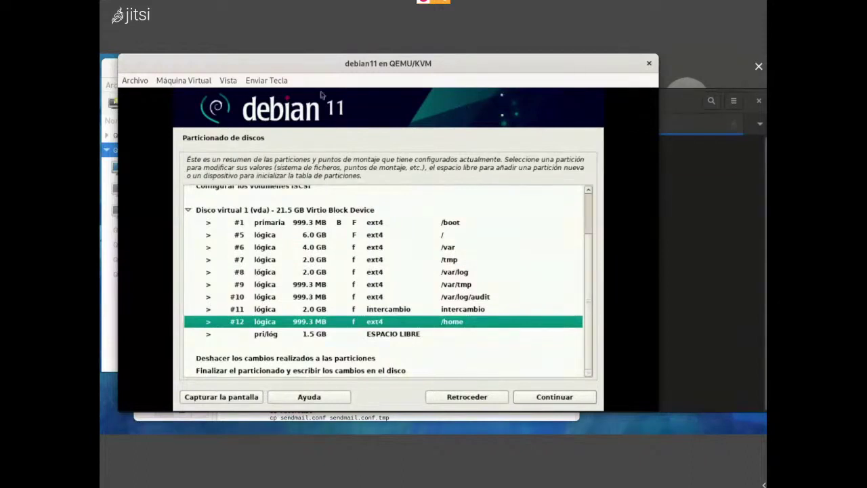
pyautogui.press('Up')
pyautogui.press('Up')
pyautogui.press('Up')
pyautogui.press('Up')
pyautogui.press('Up')
pyautogui.press('Up')
pyautogui.press('Up')
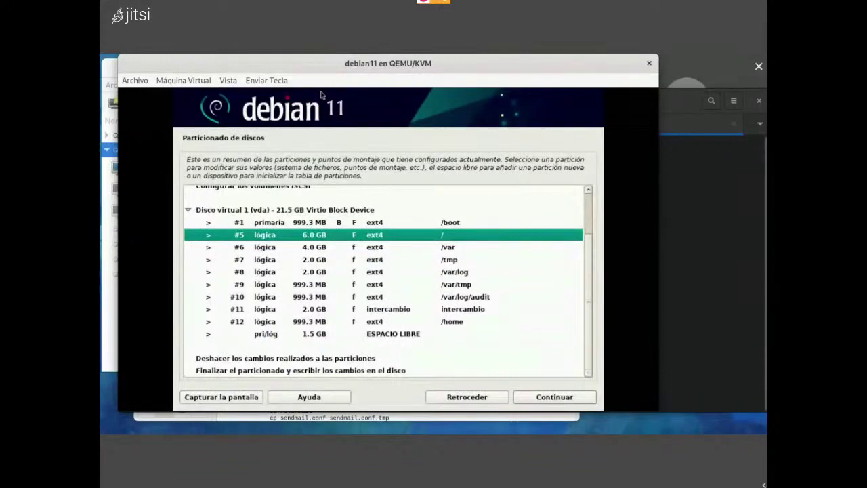
# Open the root partition's settings, request a size change and agree to save the pending changes to disk
pyautogui.press('Return')
pyautogui.press('Up')
pyautogui.press('Up')
pyautogui.press('Up')
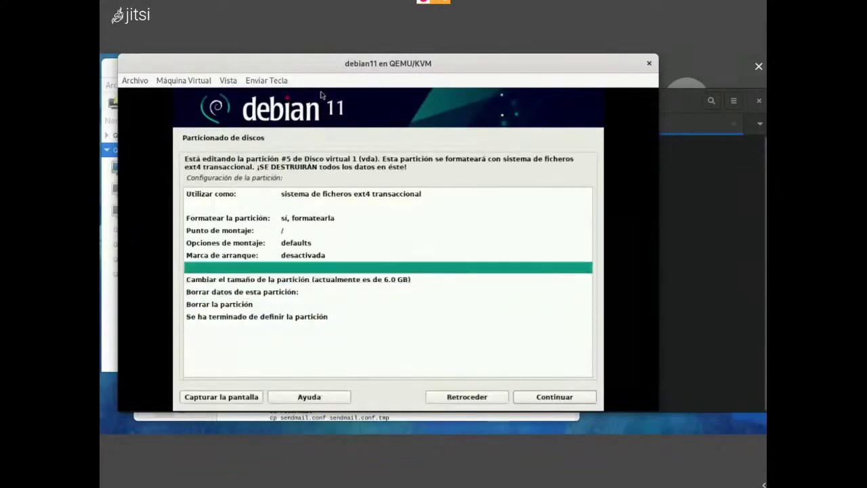
pyautogui.press('Return')
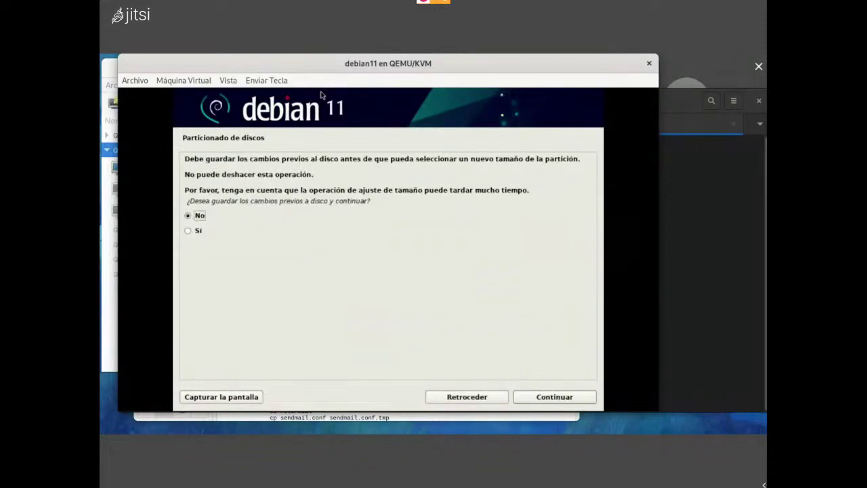
pyautogui.press('Down')
pyautogui.press('Return')
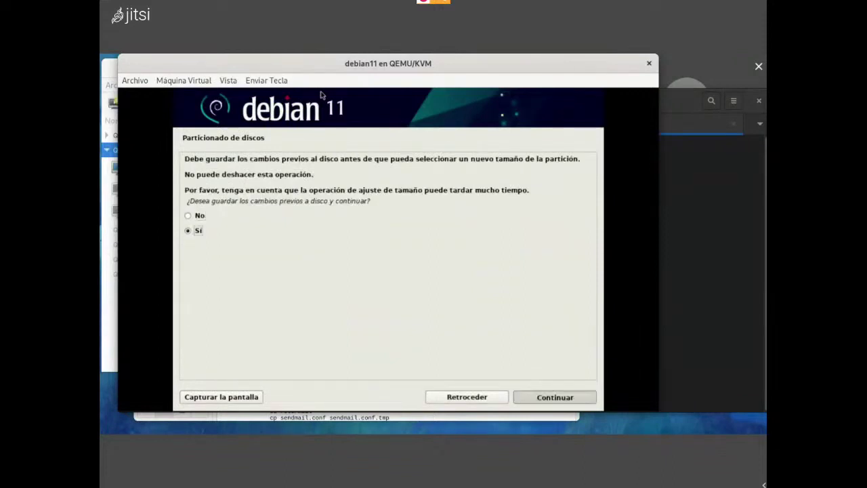
# Try to set the root partition's new size to 7.0 GB
pyautogui.press('End')
pyautogui.press('Left')
pyautogui.press('Left')
pyautogui.press('Left')
pyautogui.press('Left')
pyautogui.press('Left')
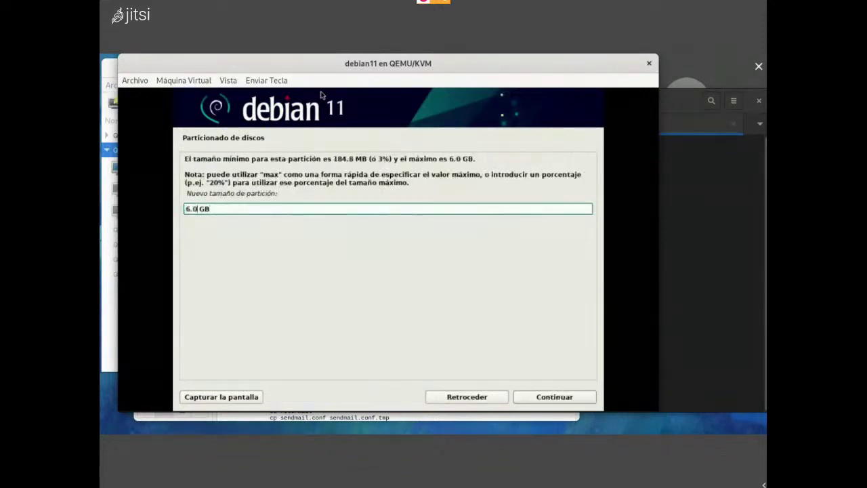
pyautogui.press('BackSpace')
pyautogui.write('7')
pyautogui.press('Tab')
pyautogui.hotkey('shift', 'Tab')
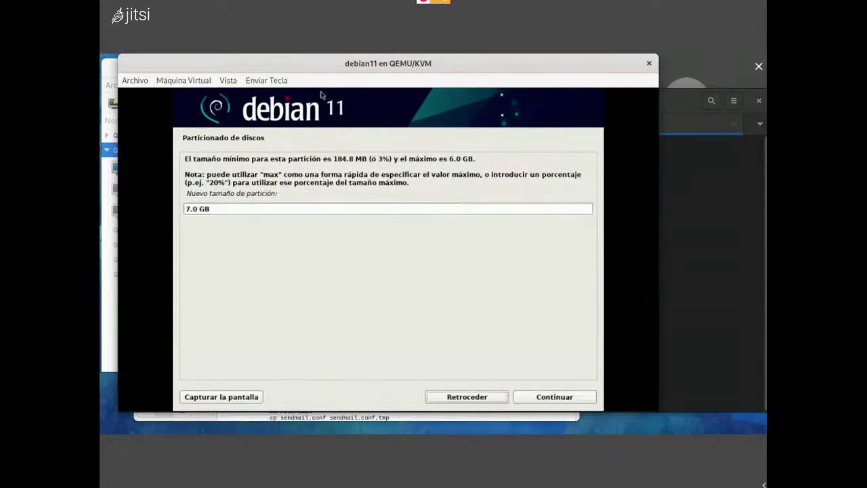
pyautogui.hotkey('shift', 'Tab')
pyautogui.press('Tab')
pyautogui.press('Return')
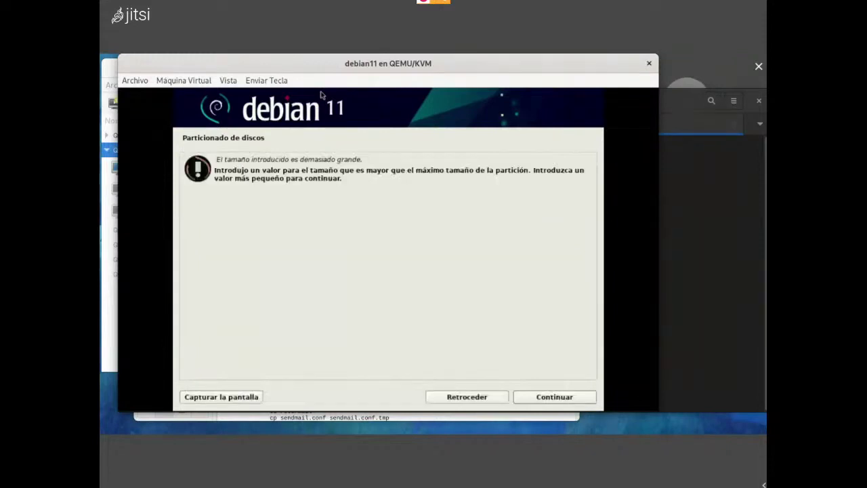
# Dismiss the size error, try 7 GB again for the root partition and return to the size prompt
pyautogui.press('Tab')
pyautogui.hotkey('shift', 'Tab')
pyautogui.press('Return')
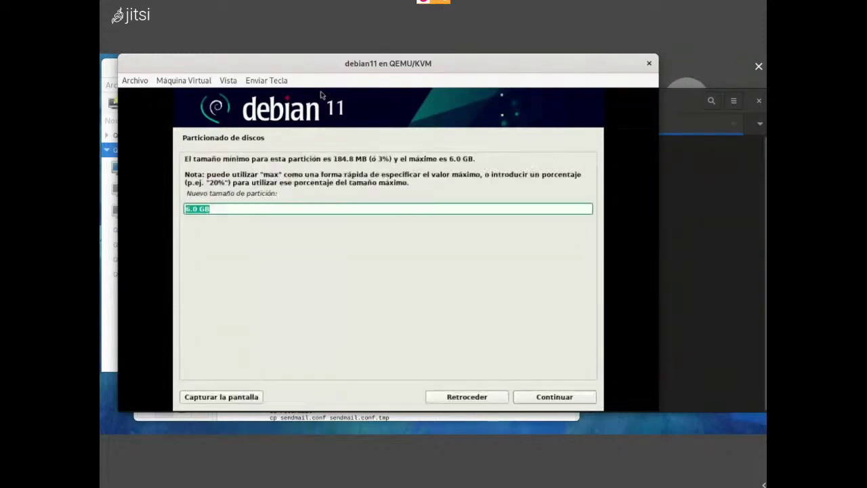
pyautogui.press('End')
pyautogui.press('Home')
pyautogui.press('Delete')
pyautogui.write('7')
pyautogui.press('Tab')
pyautogui.hotkey('shift', 'Tab')
pyautogui.press('Tab')
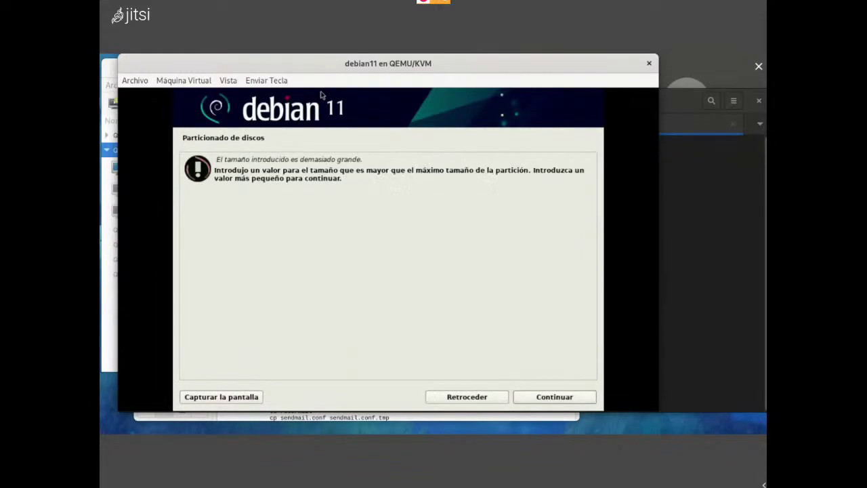
pyautogui.press('Left')
pyautogui.press('Right')
pyautogui.press('Left')
pyautogui.press('Right')
pyautogui.press('Left')
pyautogui.press('Return')
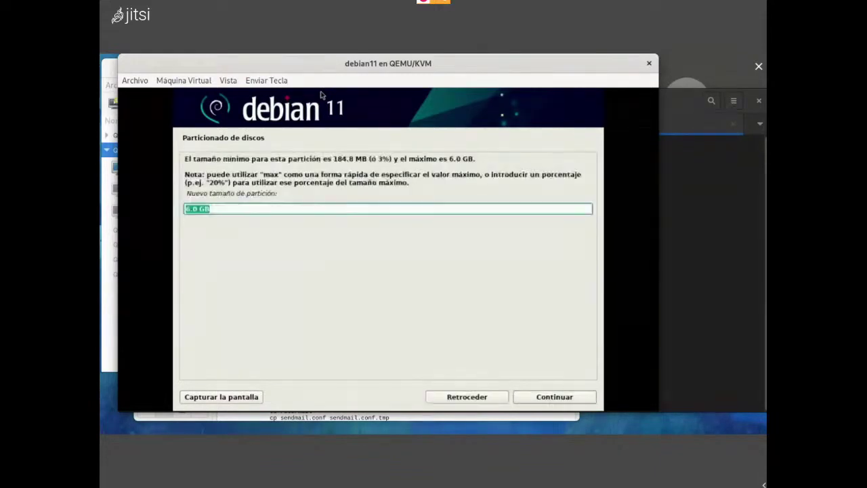
# Leave the resize prompt and finish defining the root partition, returning to the partition summary
pyautogui.press('Tab')
pyautogui.press('Left')
pyautogui.press('Return')
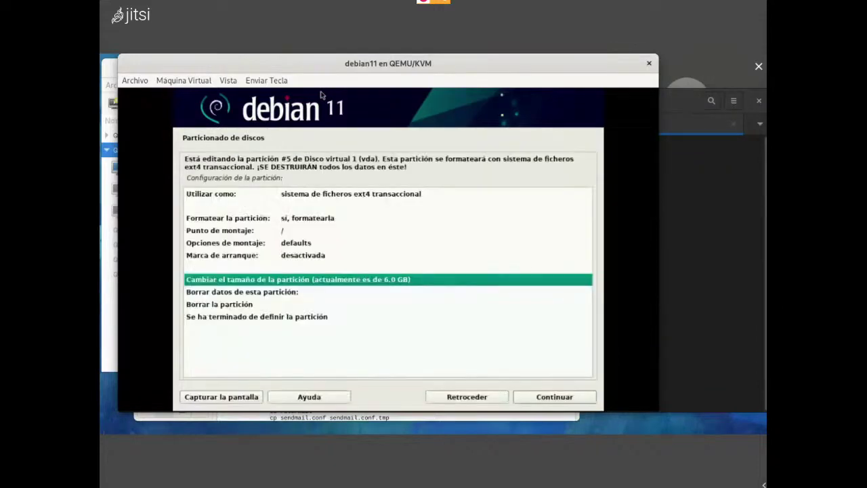
pyautogui.press('Down')
pyautogui.press('Down')
pyautogui.press('Down')
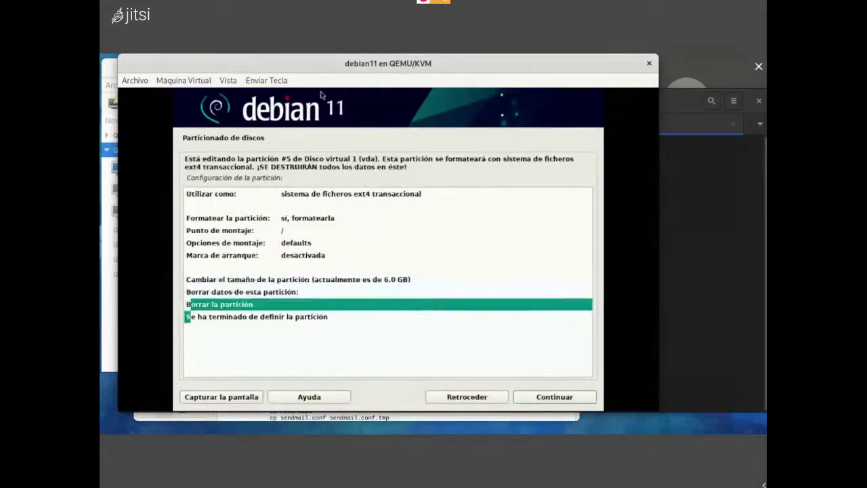
pyautogui.press('Return')
# Review the partition summary from the first partitions down to the option for finishing the partitioning
pyautogui.press('Down')
pyautogui.press('Down')
pyautogui.press('Down')
pyautogui.press('Down')
pyautogui.press('Down')
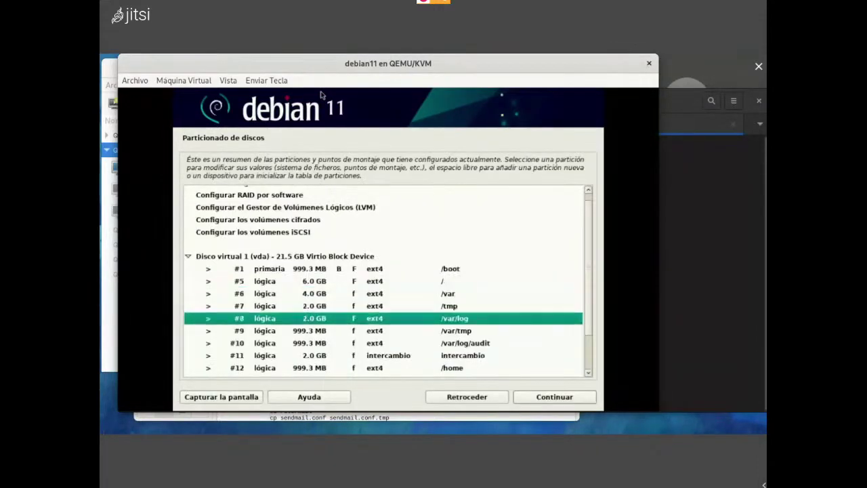
pyautogui.press('Down')
pyautogui.press('Down')
pyautogui.press('Down')
pyautogui.press('Down')
pyautogui.press('Down')
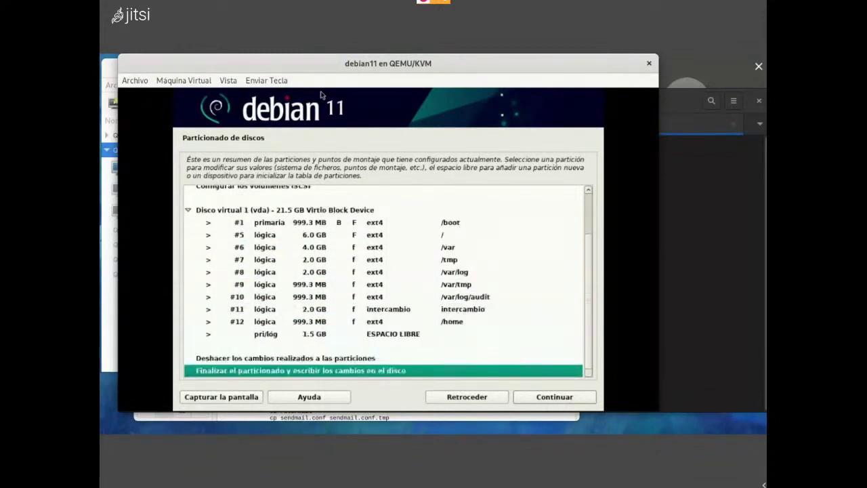
# View the usage options for the remaining free space and go back to the partition summary
pyautogui.press('Up')
pyautogui.press('Up')
pyautogui.press('Up')
pyautogui.press('Down')
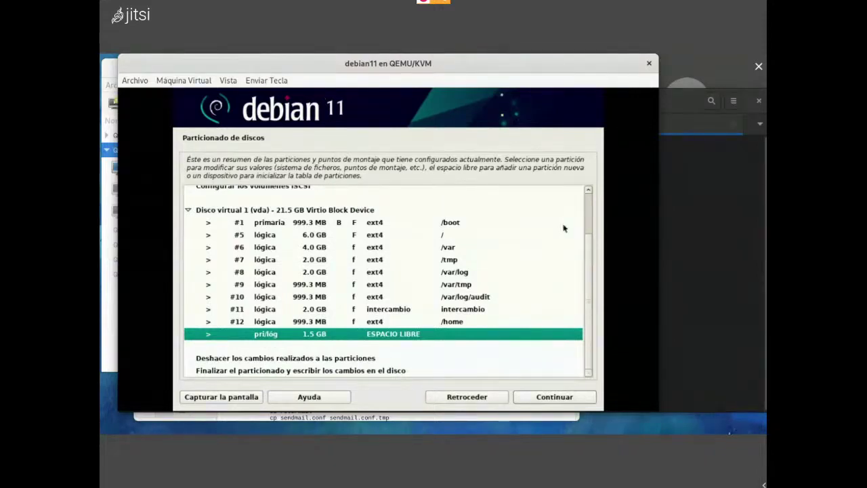
pyautogui.click(562, 398)
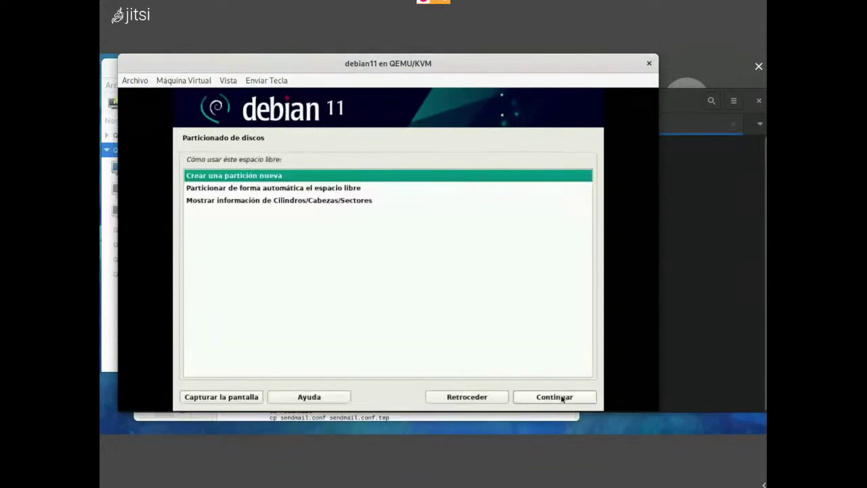
pyautogui.click(458, 399)
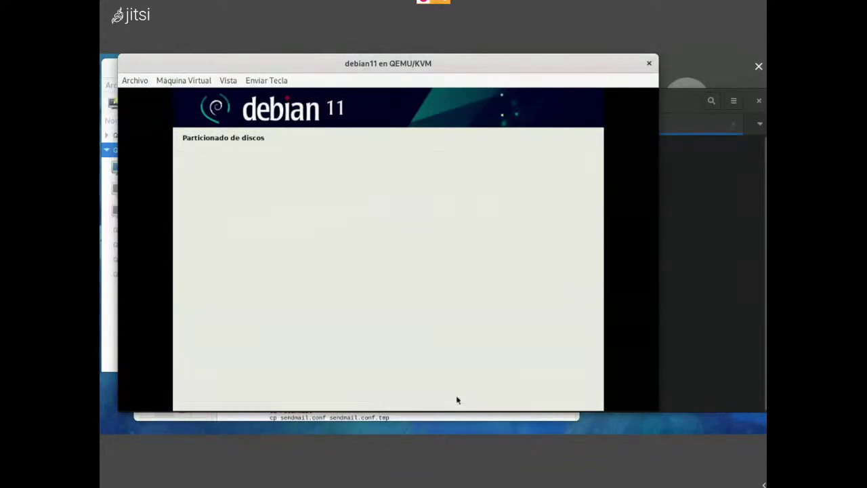
# Finish the partitioning and confirm writing the changes to the virtual disk
pyautogui.press('Down')
pyautogui.press('Down')
pyautogui.press('Down')
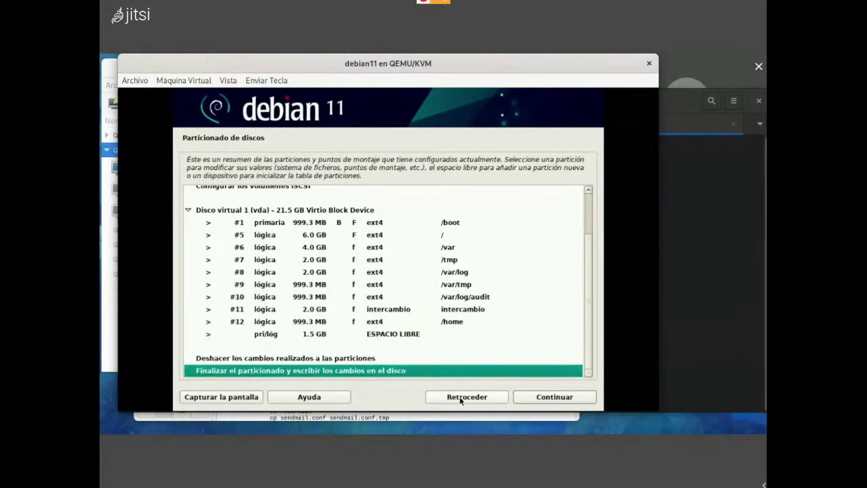
pyautogui.press('Return')
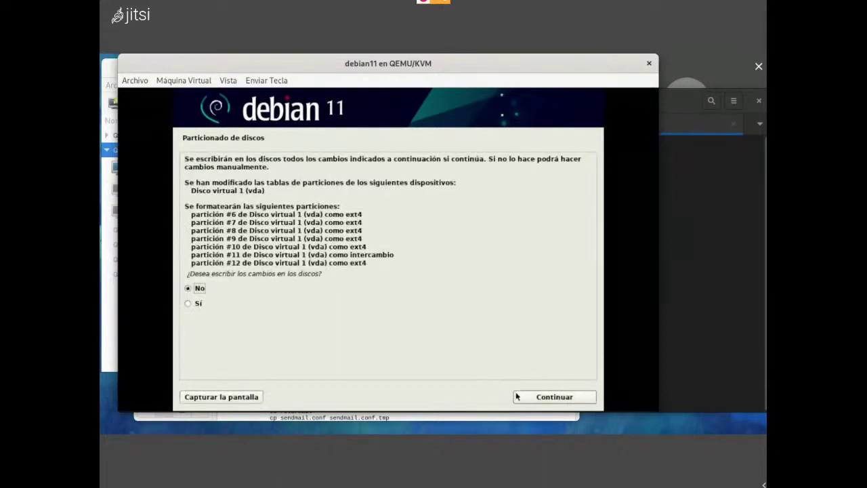
pyautogui.press('Down')
pyautogui.click(546, 398)
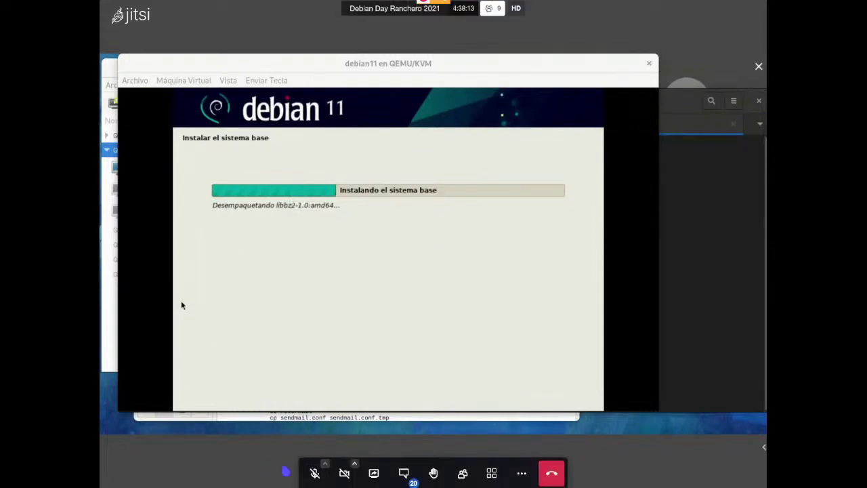
# Unmute the microphone in the meeting and mute it again
pyautogui.click(317, 475)
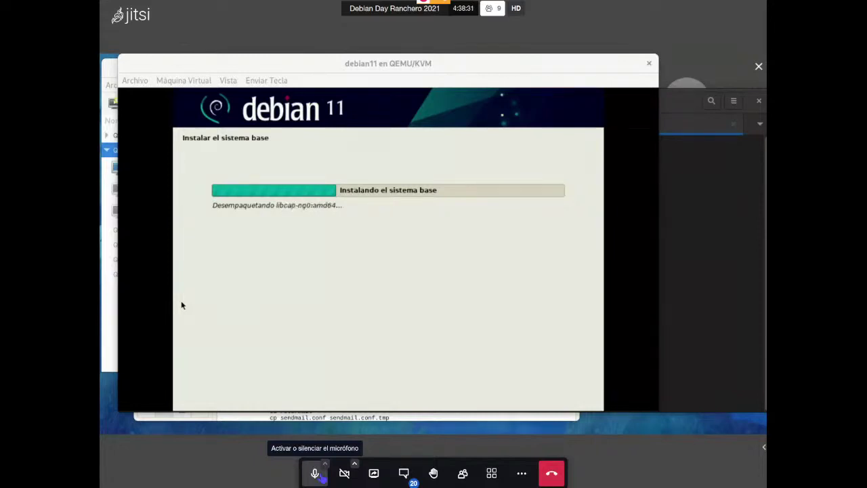
pyautogui.click(315, 473)
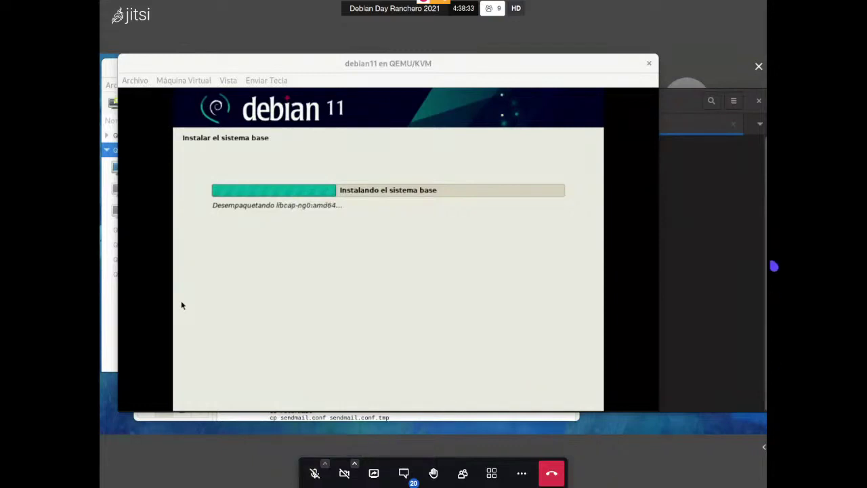
pyautogui.press('F11')
pyautogui.press('F1')
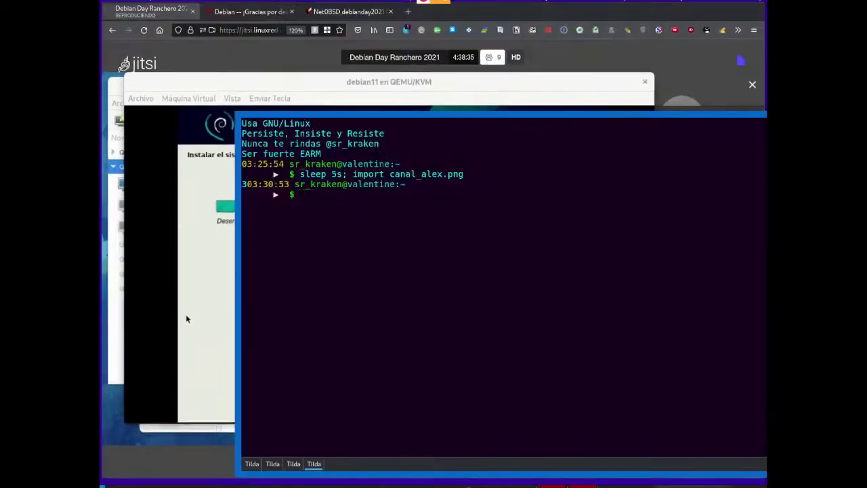
pyautogui.press('F1')
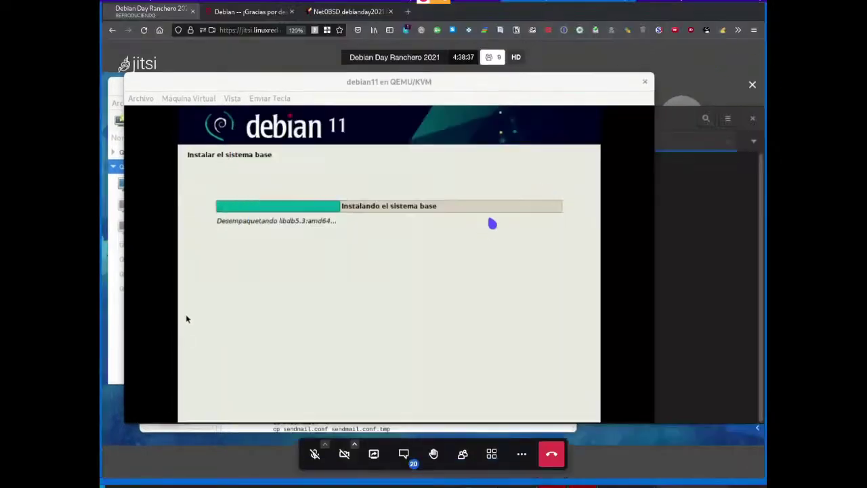
pyautogui.press('F11')
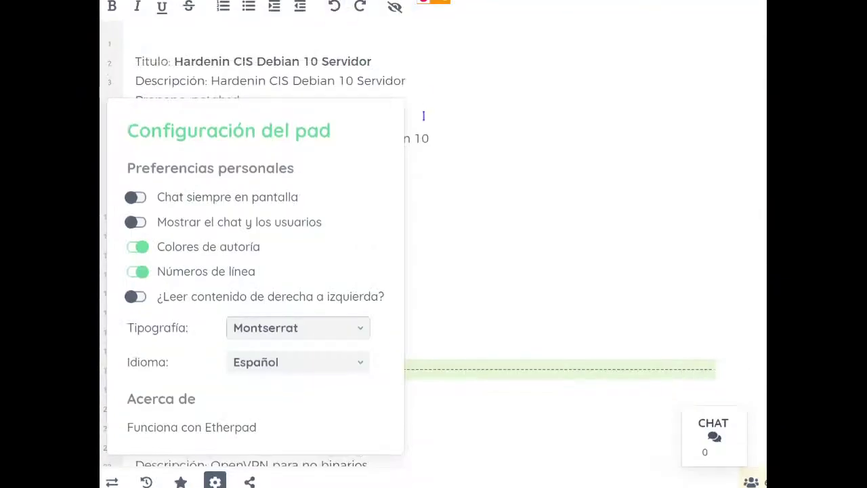
# Show the Net0BSD debianday2021 pad in its own browser window and close its configuration panel
pyautogui.hotkey('ctrl', 'pageup')
pyautogui.moveTo(298, 11)
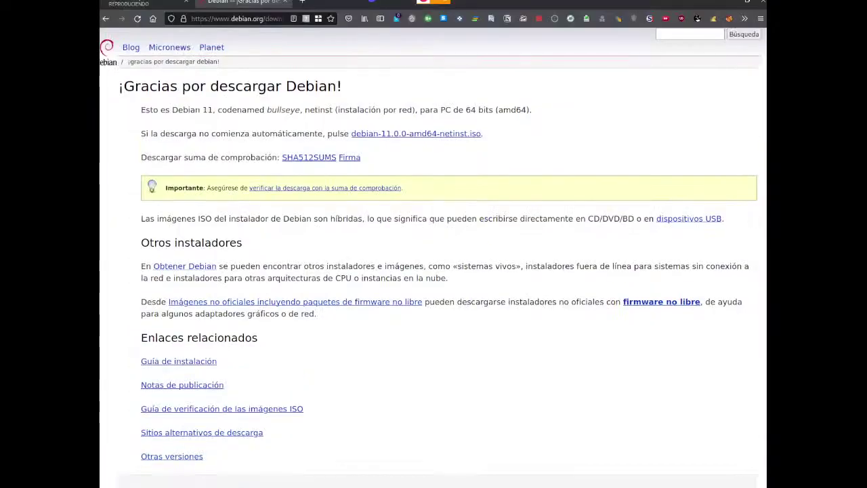
pyautogui.click(144, 4)
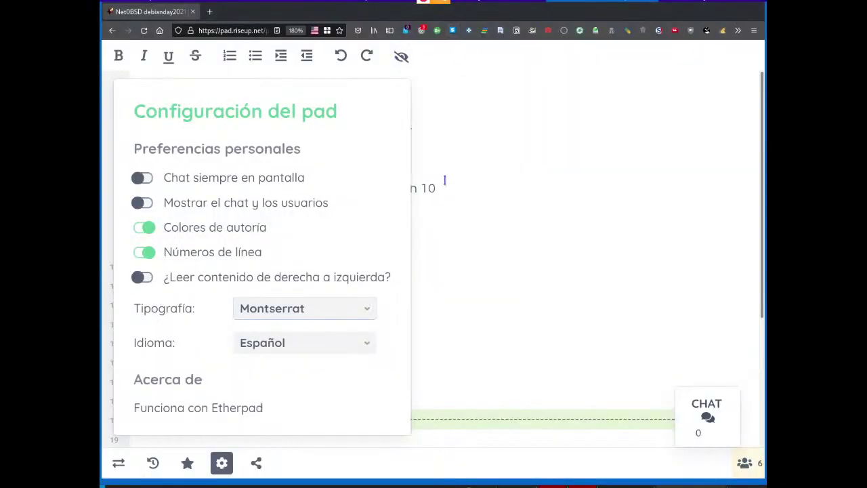
pyautogui.click(478, 149)
# Copy the pad's web address and paste it on a separate line below "Dudas y preguntas:" in the first talk's section
pyautogui.scroll(-3, 481, 156)
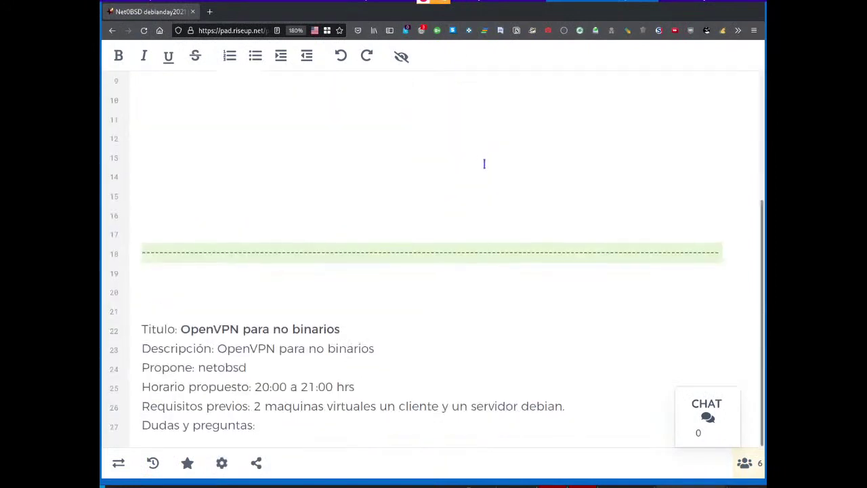
pyautogui.scroll(3, 483, 163)
pyautogui.scroll(-3, 474, 172)
pyautogui.scroll(3, 474, 172)
pyautogui.scroll(-3, 399, 210)
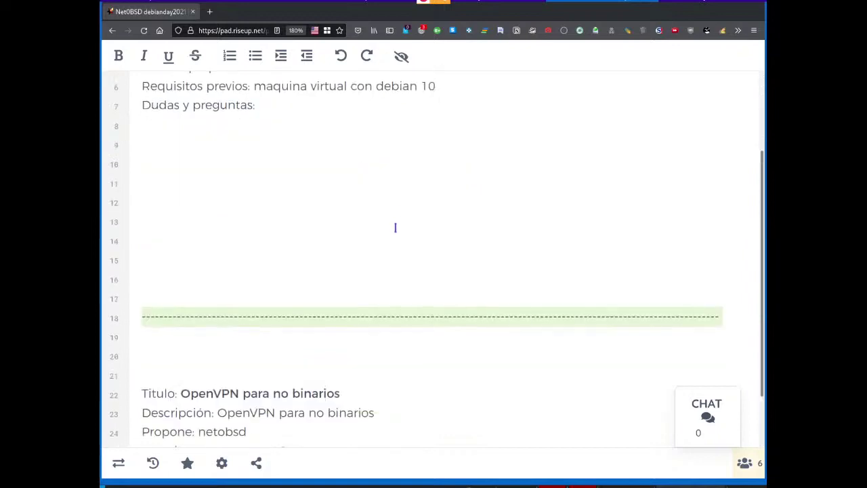
pyautogui.scroll(3, 395, 226)
pyautogui.click(229, 30)
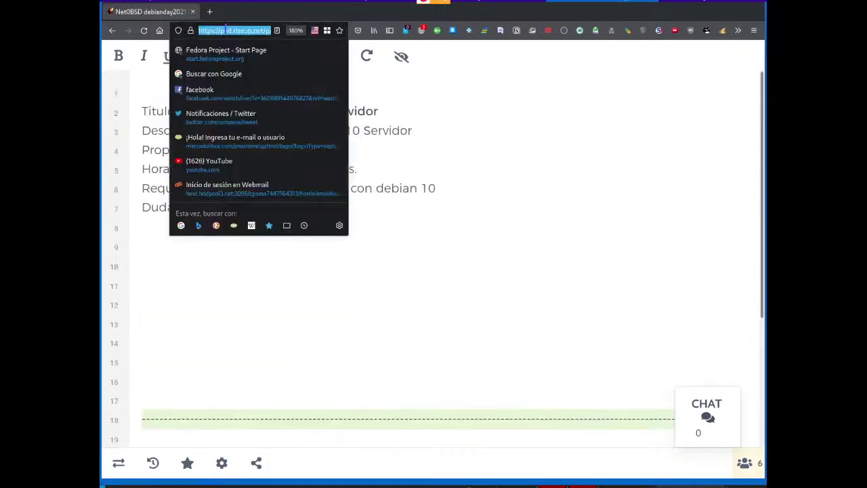
pyautogui.rightClick(230, 34)
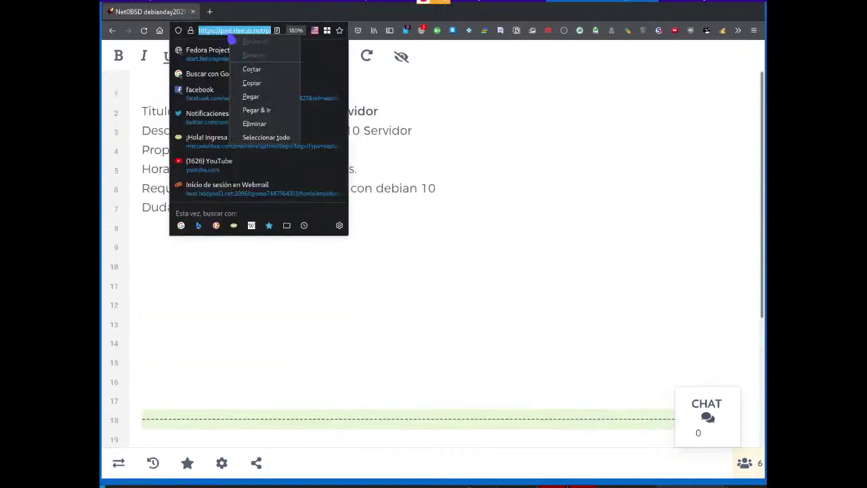
pyautogui.click(257, 82)
pyautogui.click(261, 207)
pyautogui.press('Return')
pyautogui.press('Return')
pyautogui.press('Return')
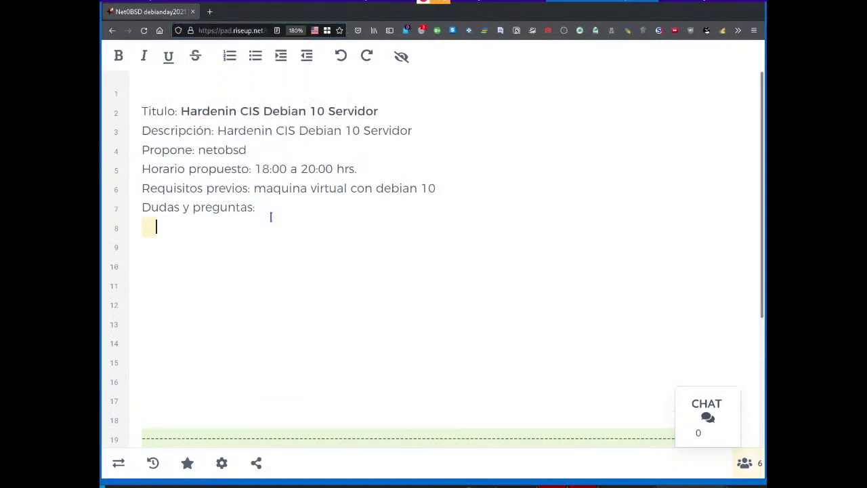
pyautogui.write('https://pad.riseup.net/p/Net0BSD_debianday2021')
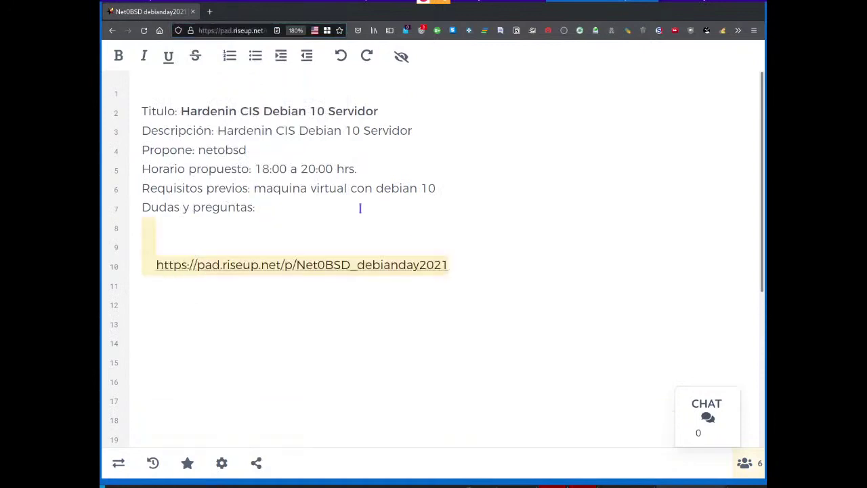
# Make the pasted pad link in the first talk's section bold
pyautogui.hotkey('shift', 'Home')
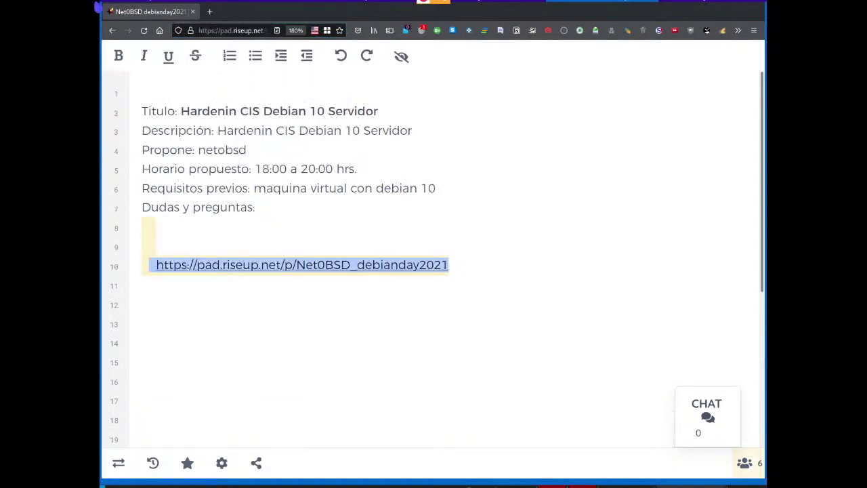
pyautogui.click(119, 57)
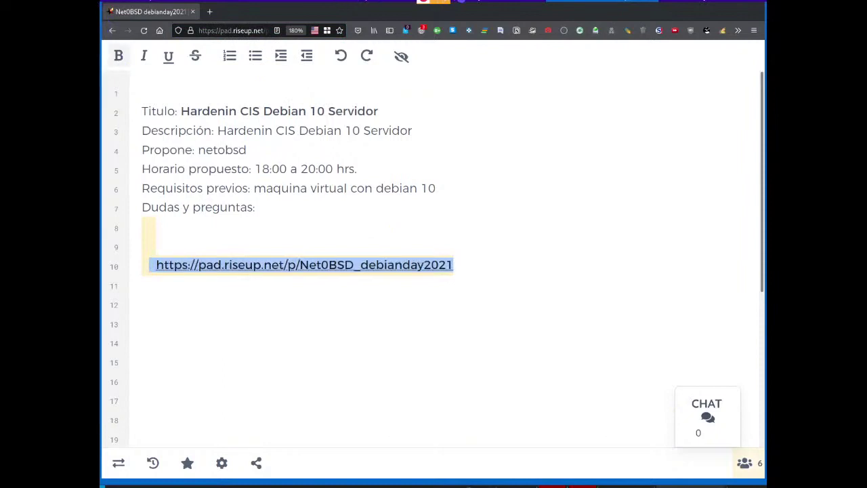
# Switch to the Jitsi meeting, unmute the microphone and mute it again
pyautogui.hotkey('alt', 'Tab')
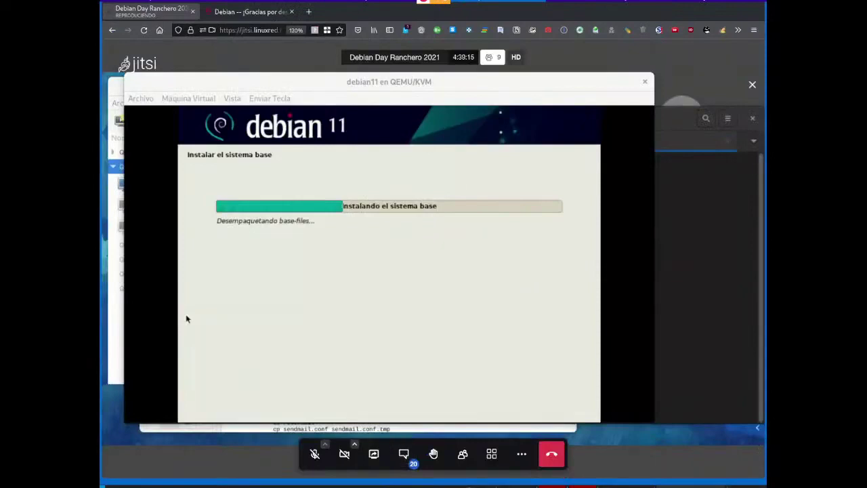
pyautogui.press('m')
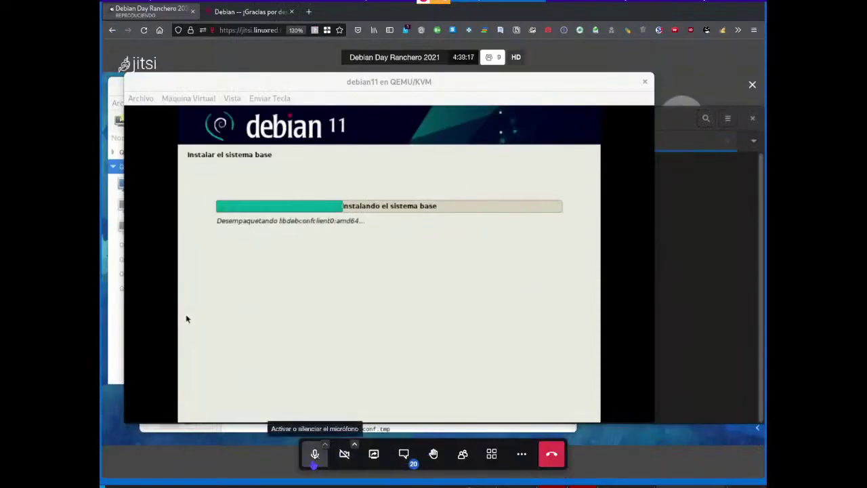
pyautogui.press('m')
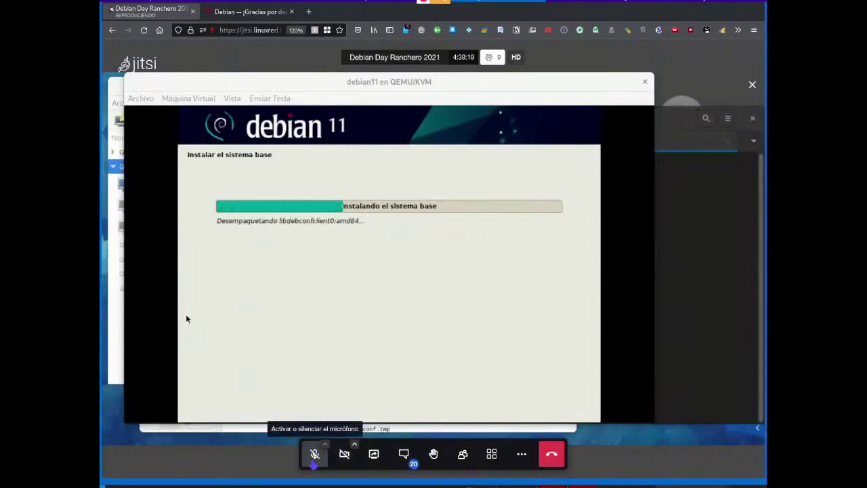
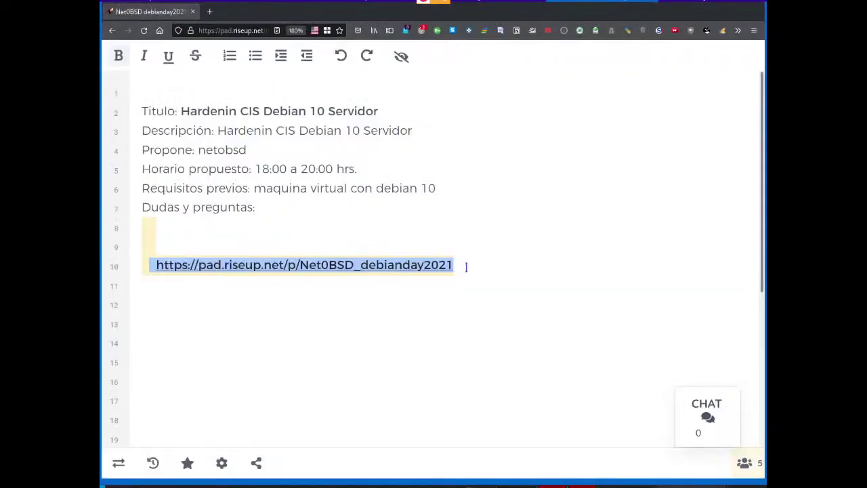
# Write "Comentarios Preguntas o dudas en este Pad" on the empty line above the bold pad link
pyautogui.click(469, 265)
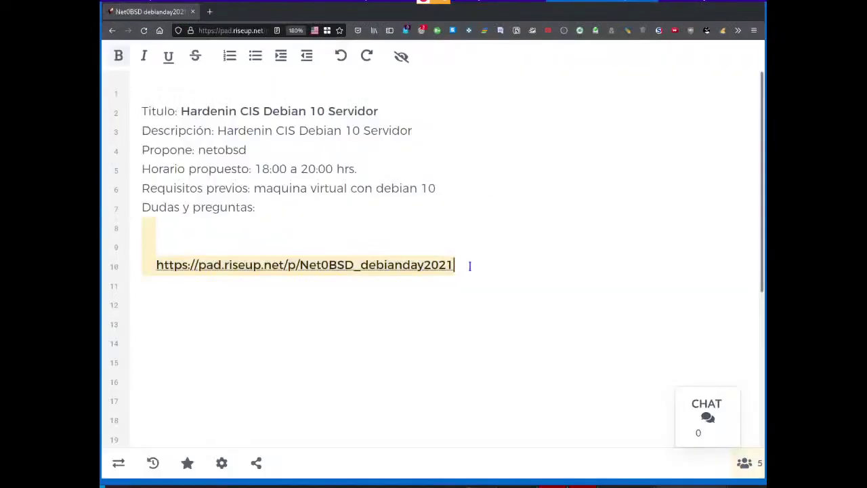
pyautogui.click(382, 245)
pyautogui.write('Come')
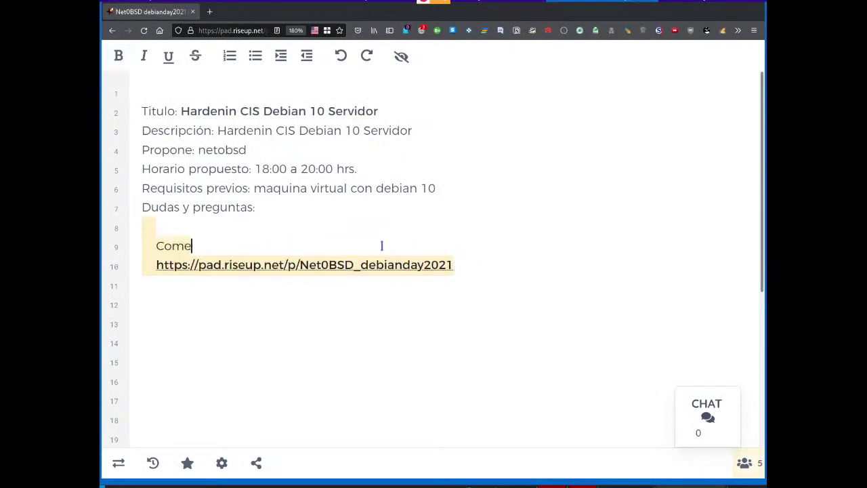
pyautogui.write('ntarios')
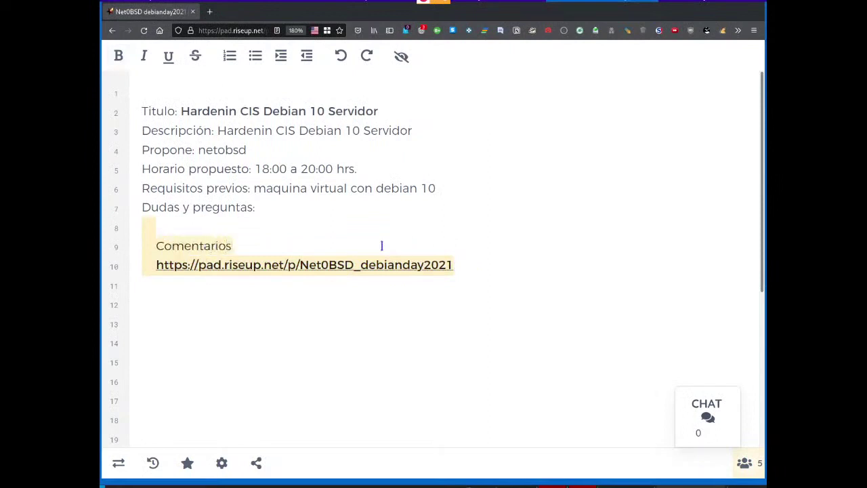
pyautogui.write(' Preguntas')
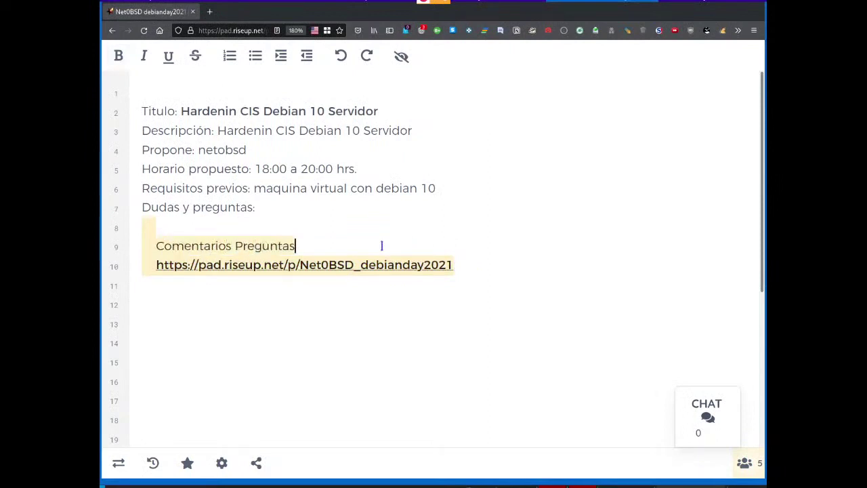
pyautogui.write(' o dudas en')
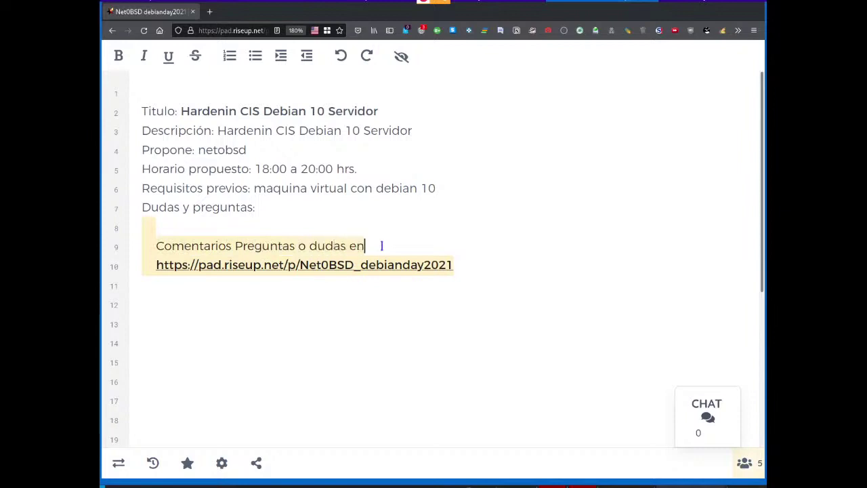
pyautogui.write(' este')
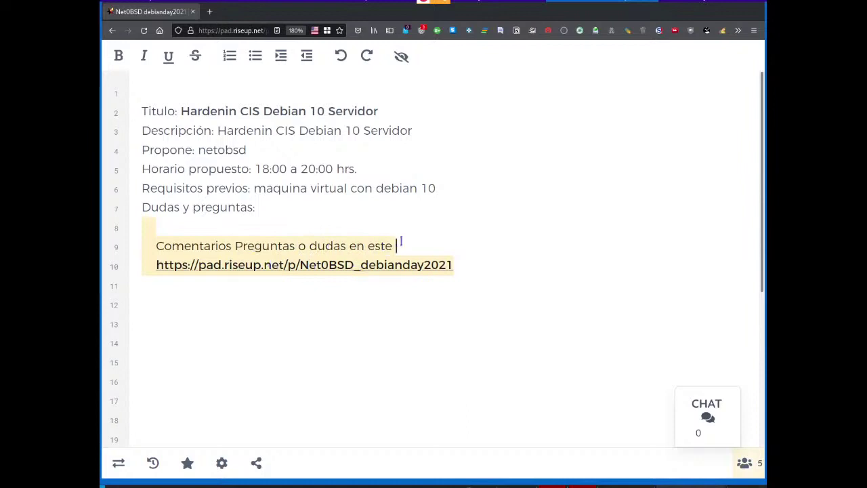
pyautogui.write('Pad')
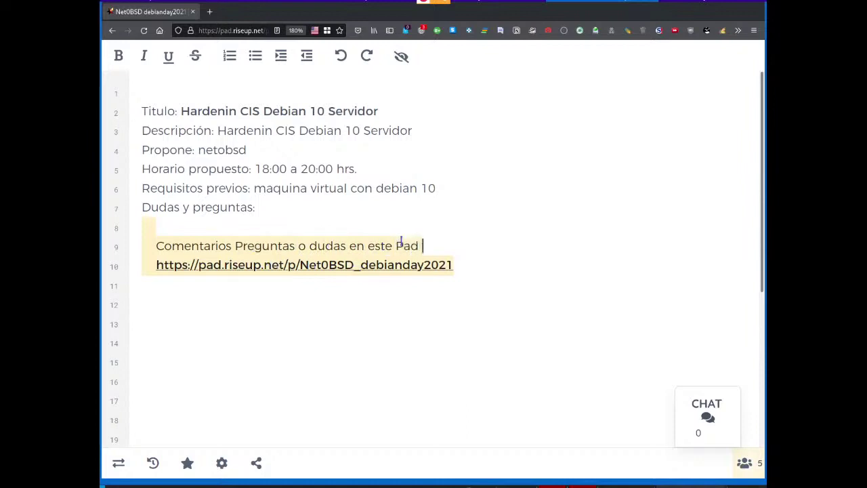
# Correct the new line to read "Comentarios, preguntas o dudas en este Pad"
pyautogui.press('BackSpace')
pyautogui.click(243, 246)
pyautogui.press('BackSpace')
pyautogui.write('p')
pyautogui.press('Left')
pyautogui.press('Left')
pyautogui.write(',')
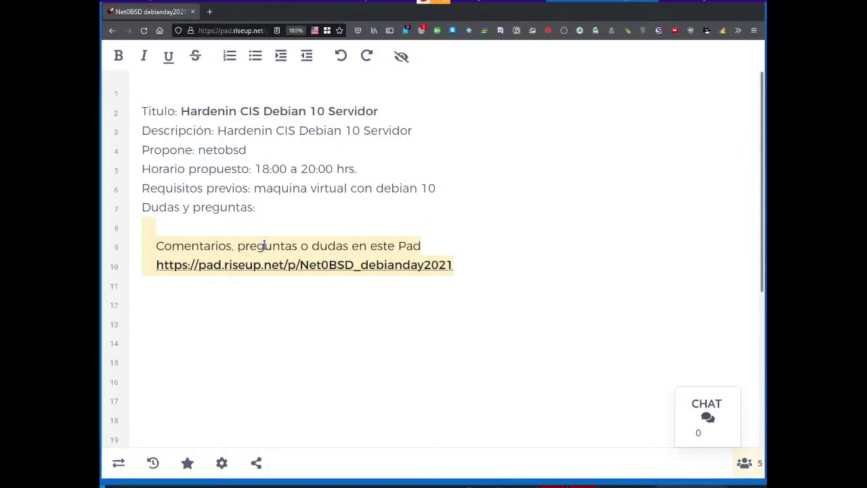
# Enlarge the pad page to 240% and add two blank lines below the pad link
pyautogui.click(446, 245)
pyautogui.hotkey('ctrl', '+')
pyautogui.hotkey('ctrl', '+')
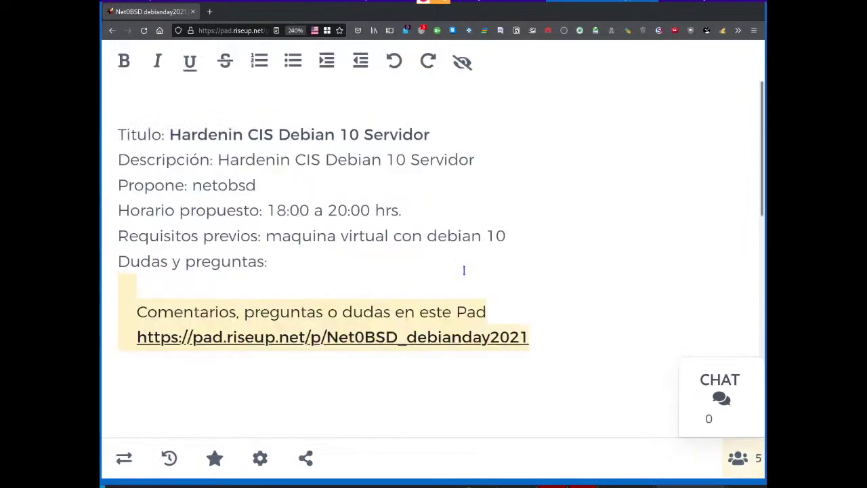
pyautogui.scroll(-3, 549, 327)
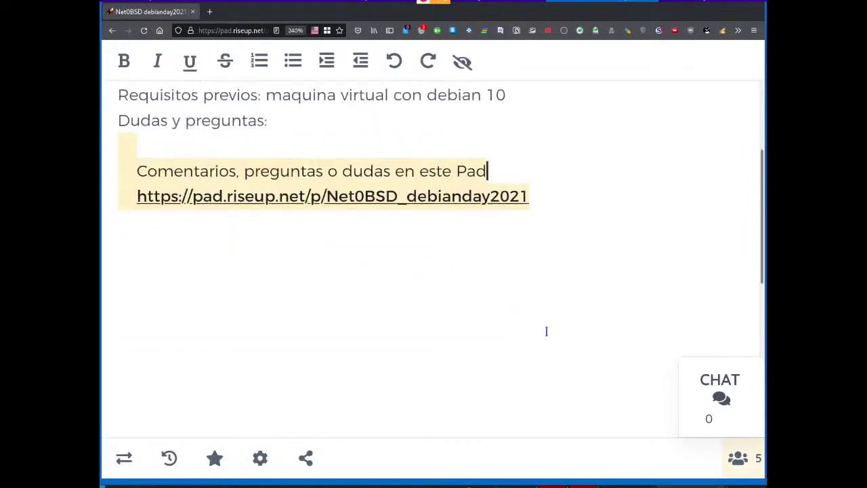
pyautogui.scroll(2, 546, 331)
pyautogui.scroll(-6, 546, 330)
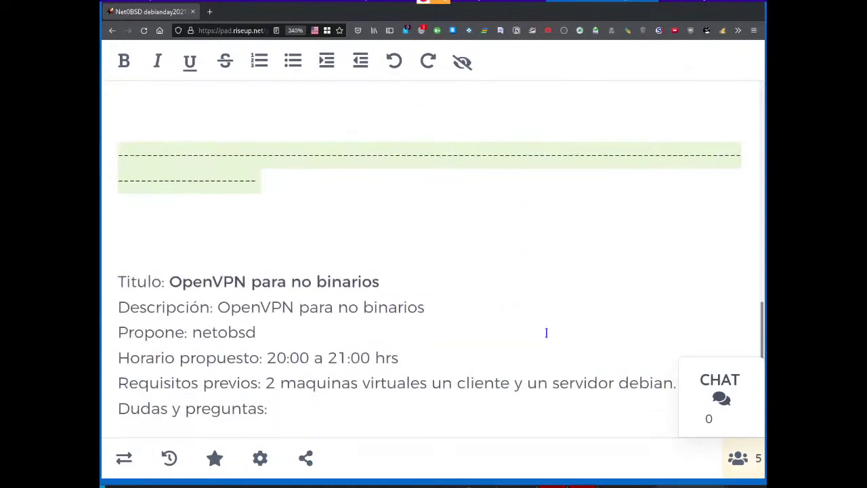
pyautogui.scroll(7, 546, 332)
pyautogui.scroll(-2, 546, 332)
pyautogui.click(573, 223)
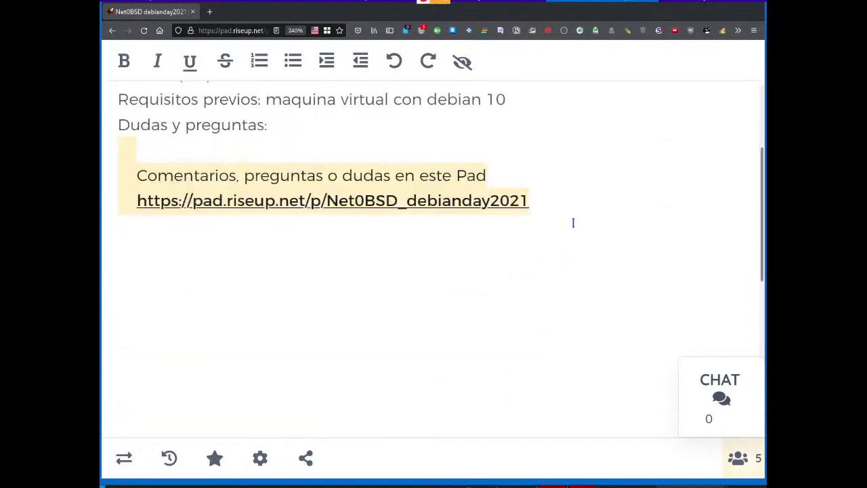
pyautogui.press('Return')
pyautogui.press('Return')
# View the shared Debian installation in the meeting full screen, leave full screen and glance at the pad
pyautogui.hotkey('alt', 'Tab')
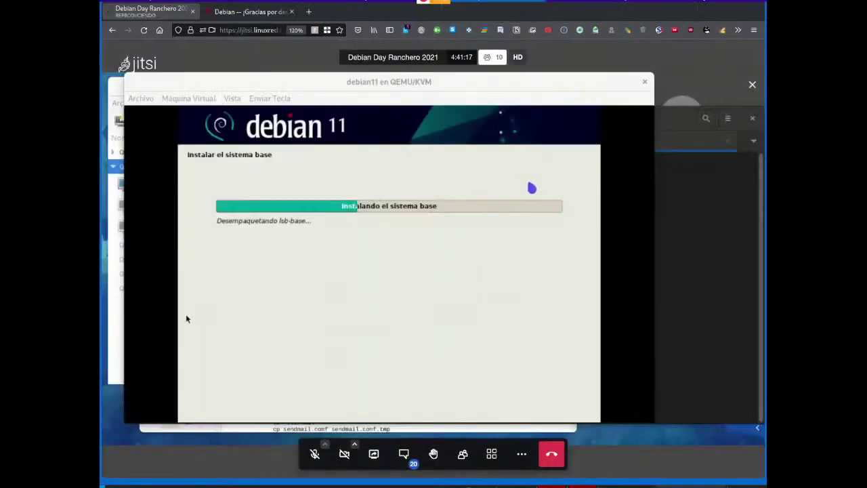
pyautogui.press('F11')
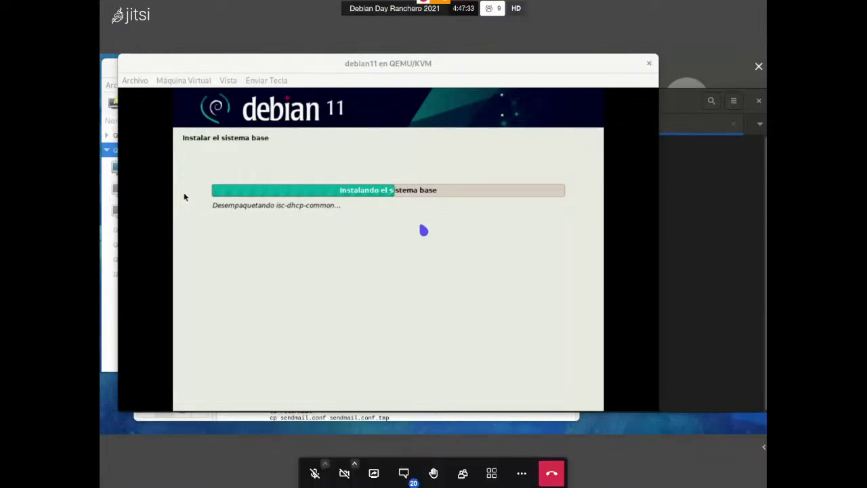
pyautogui.press('Escape')
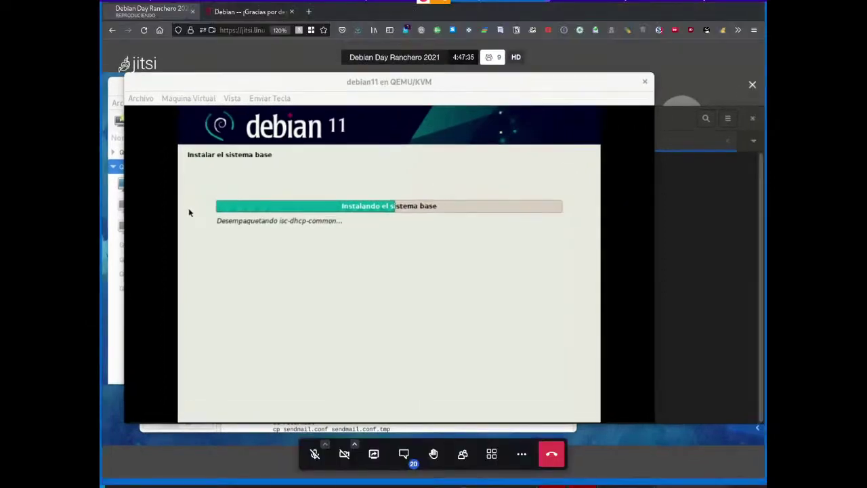
pyautogui.hotkey('alt', 'Tab')
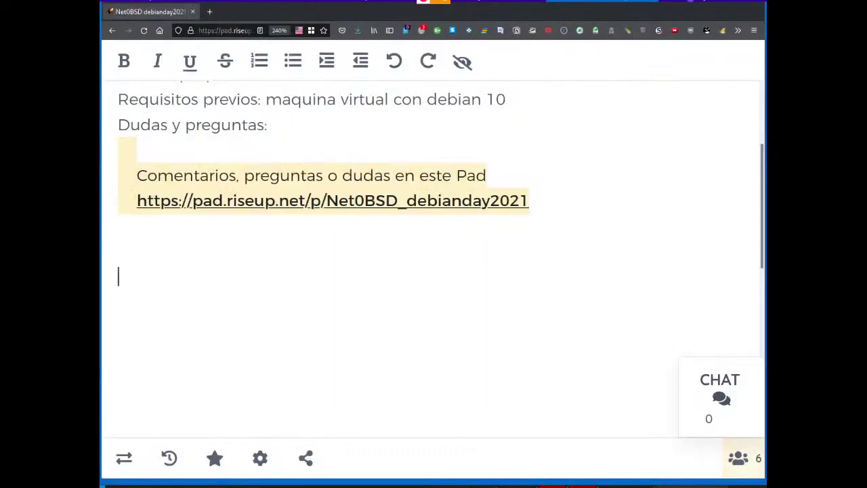
pyautogui.hotkey('alt', 'Tab')
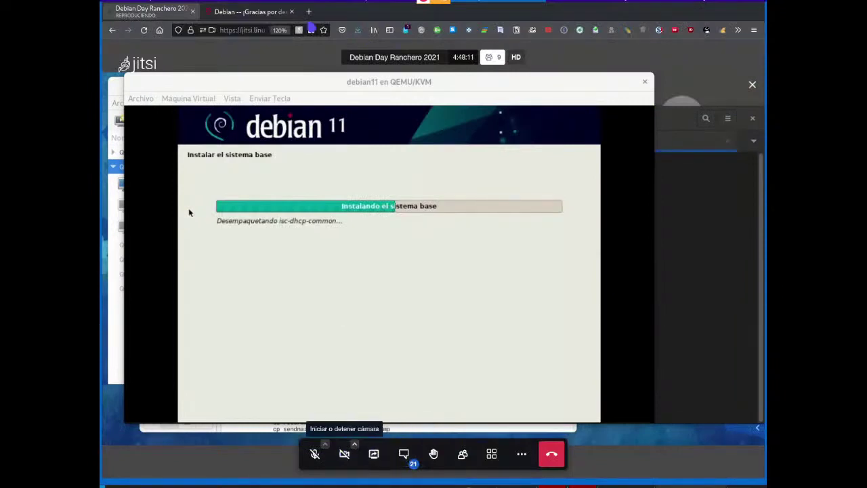
# Reload the Debian Day Ranchero 2021 meeting page
pyautogui.click(224, 30)
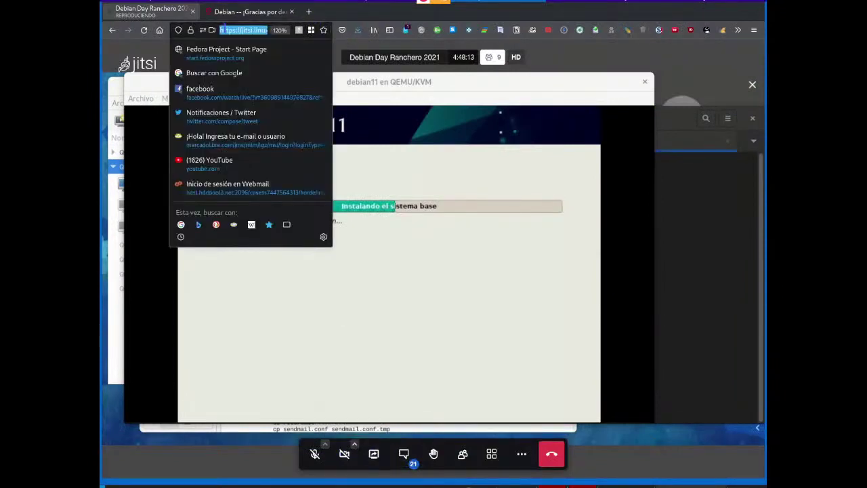
pyautogui.press('Escape')
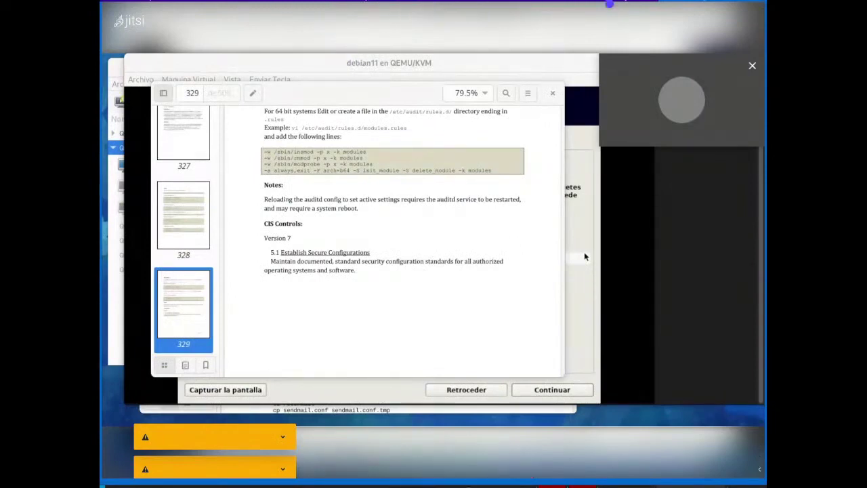
pyautogui.press('F5')
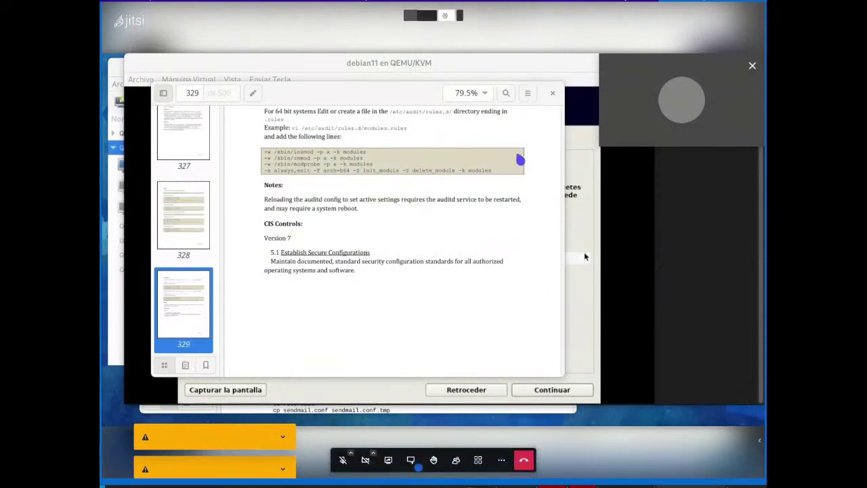
# Review the first talk's section in the pad, and briefly open and close the meeting chat
pyautogui.hotkey('alt', 'Tab')
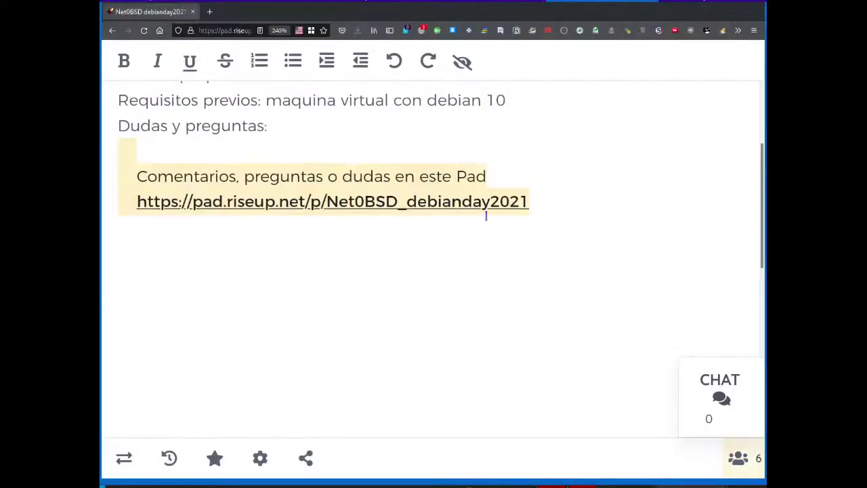
pyautogui.scroll(3, 485, 214)
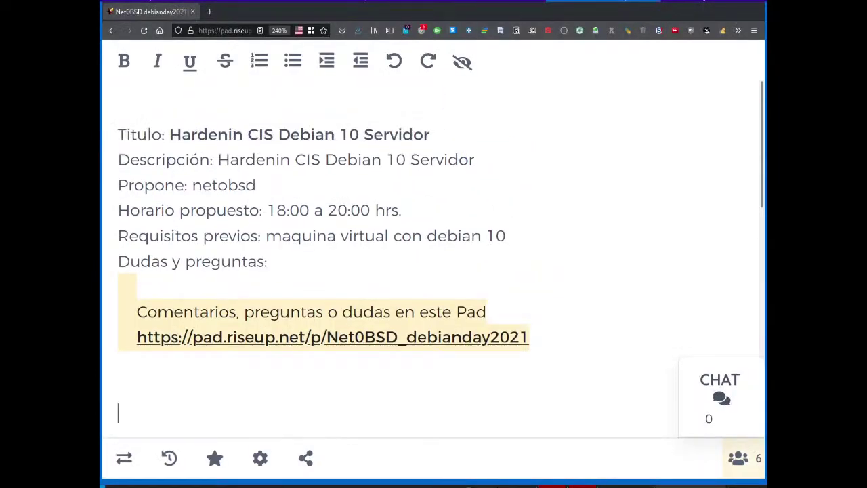
pyautogui.hotkey('alt', 'Tab')
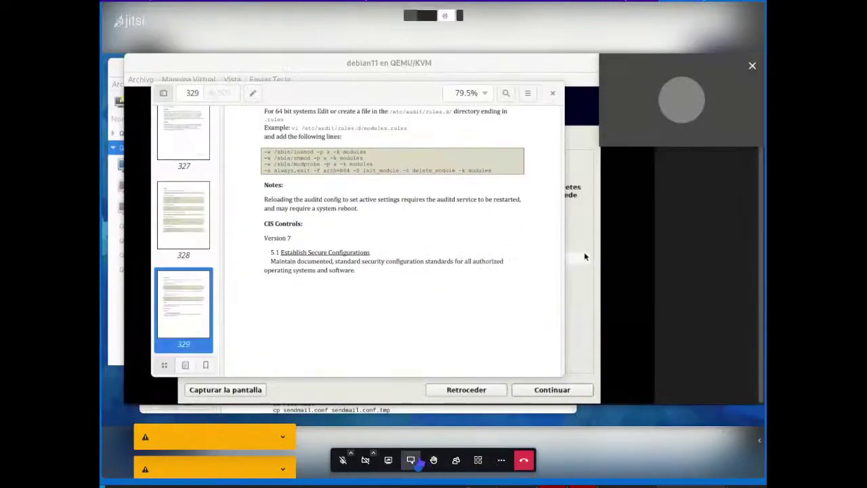
pyautogui.click(412, 460)
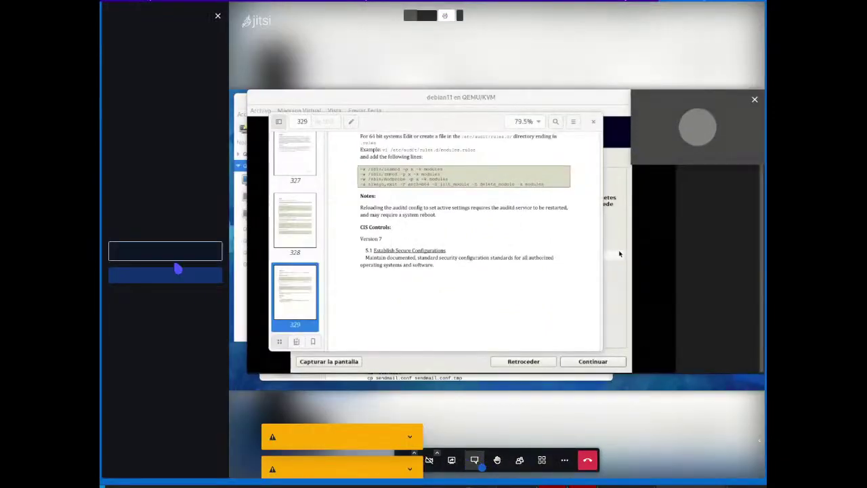
pyautogui.click(218, 15)
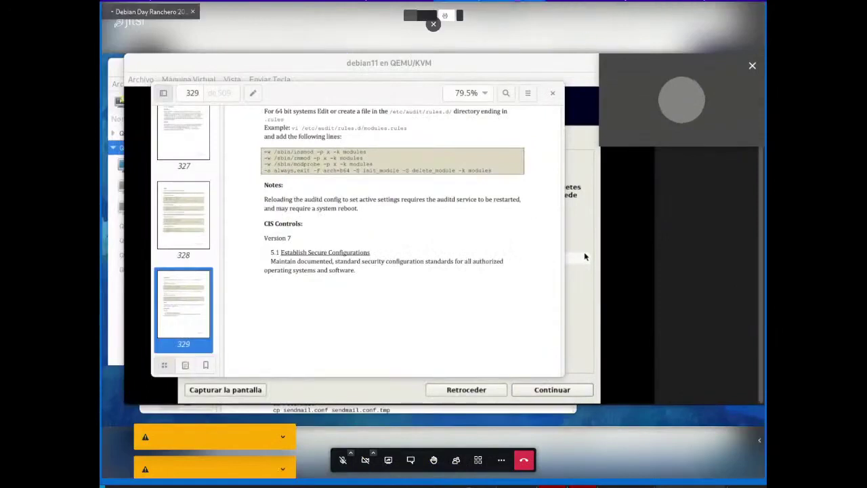
# Reload the meeting with the camera turned off and open its chat
pyautogui.press('F5')
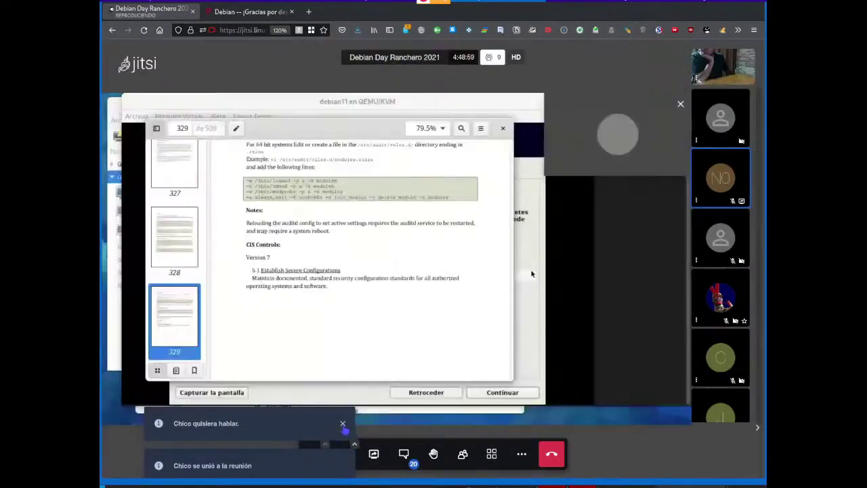
pyautogui.click(343, 424)
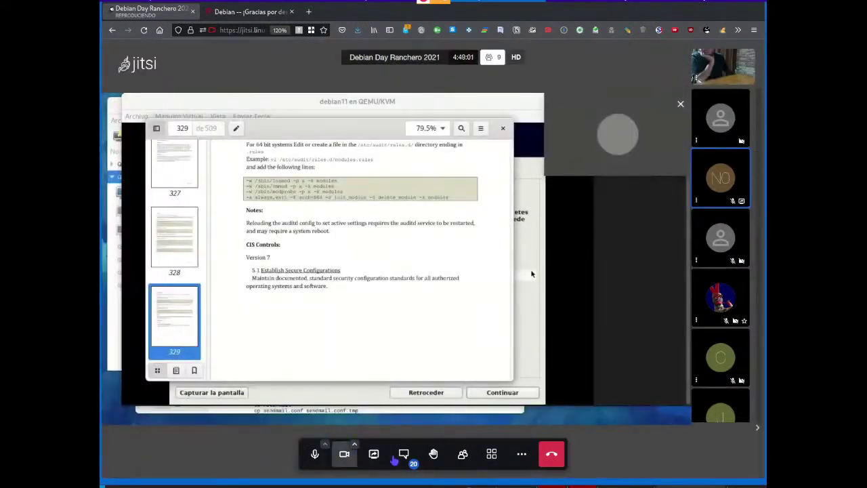
pyautogui.click(344, 453)
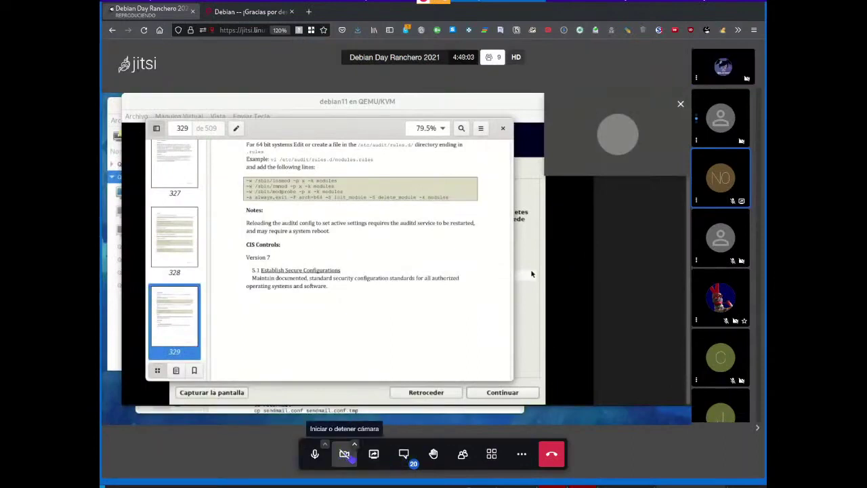
pyautogui.click(404, 454)
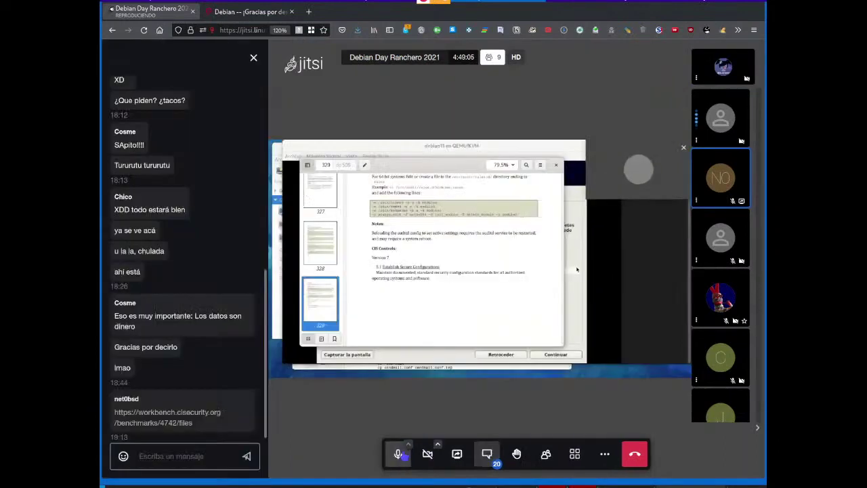
# Copy the CIS benchmark files link shared in the meeting chat, and close the chat
pyautogui.rightClick(183, 423)
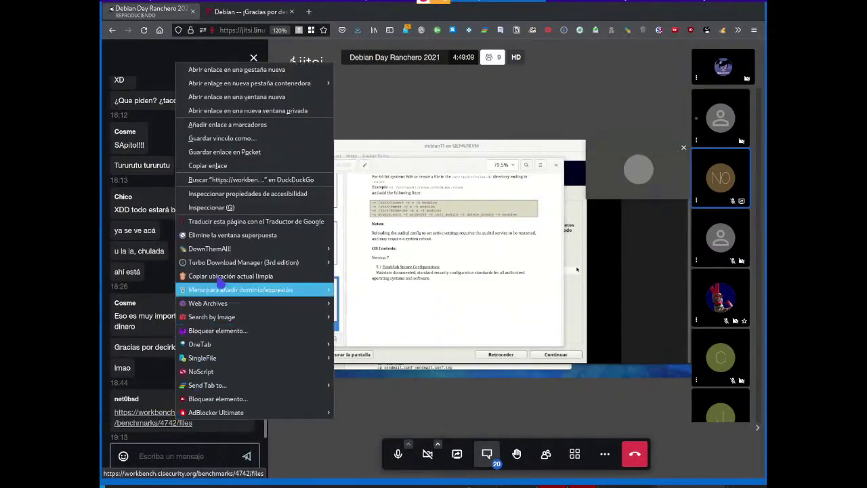
pyautogui.click(212, 176)
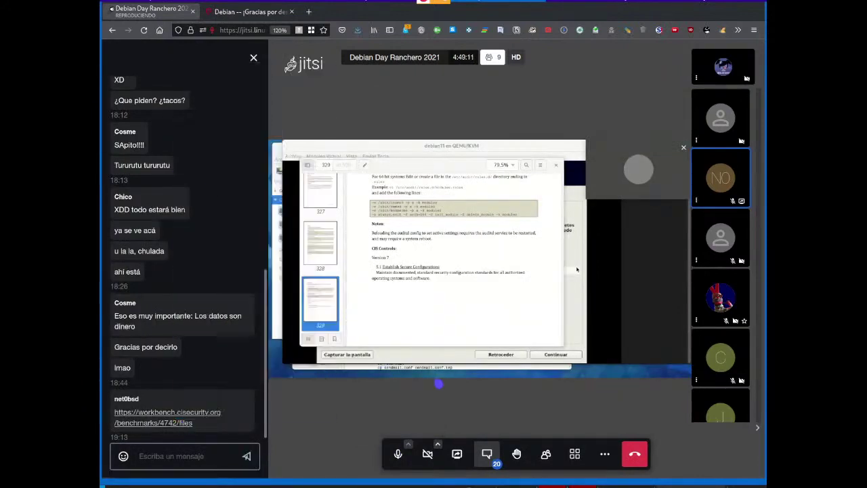
pyautogui.click(254, 59)
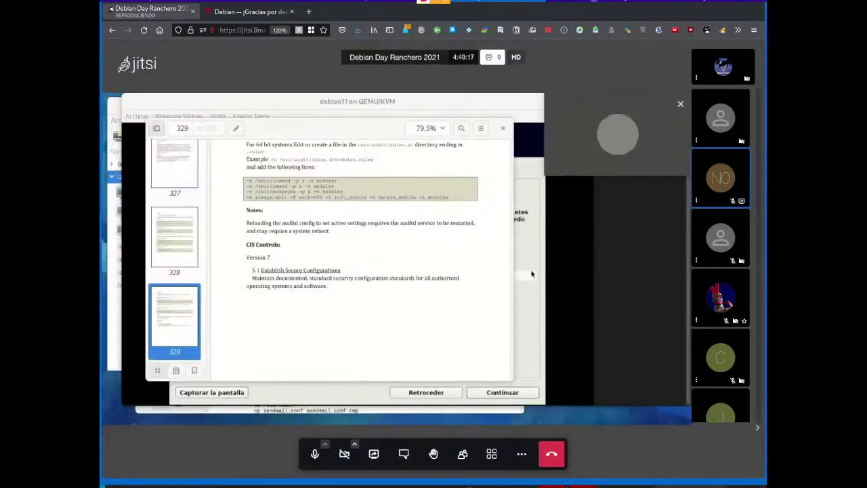
# Switch to the talk's pad and add the heading "#Links" below the comments and questions link
pyautogui.hotkey('alt', 'Tab')
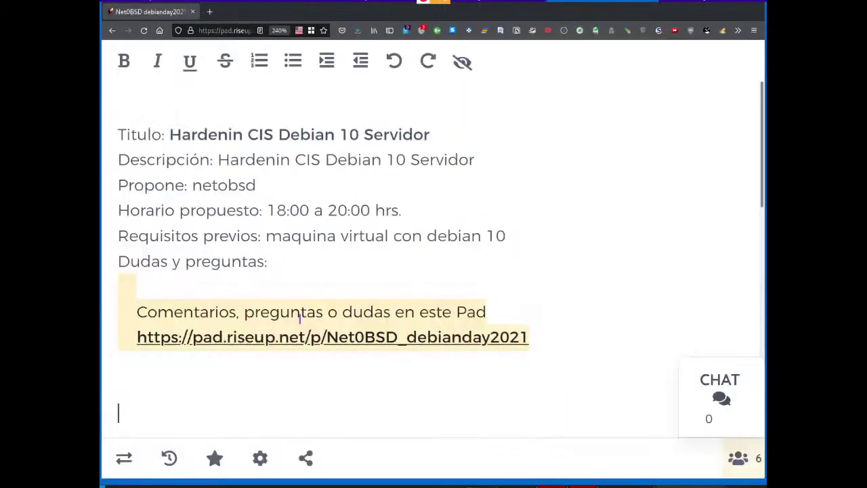
pyautogui.click(243, 388)
pyautogui.write('#Li')
pyautogui.write('s')
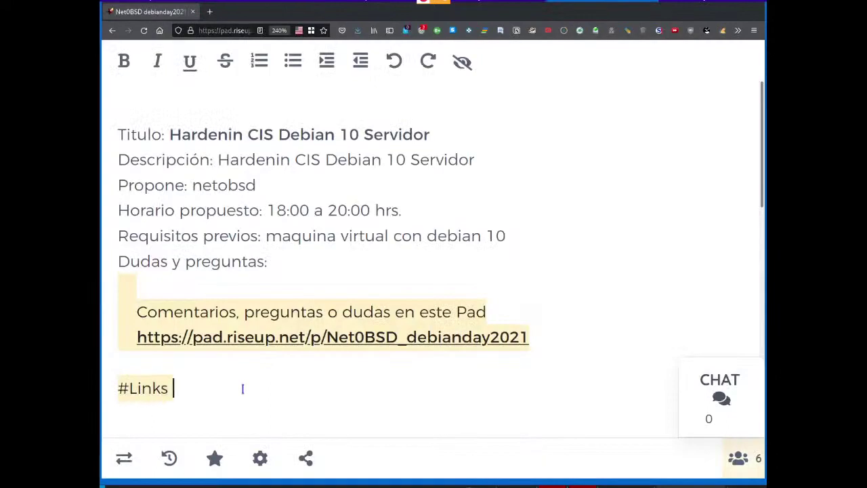
pyautogui.press('Return')
pyautogui.scroll(-10, 243, 388)
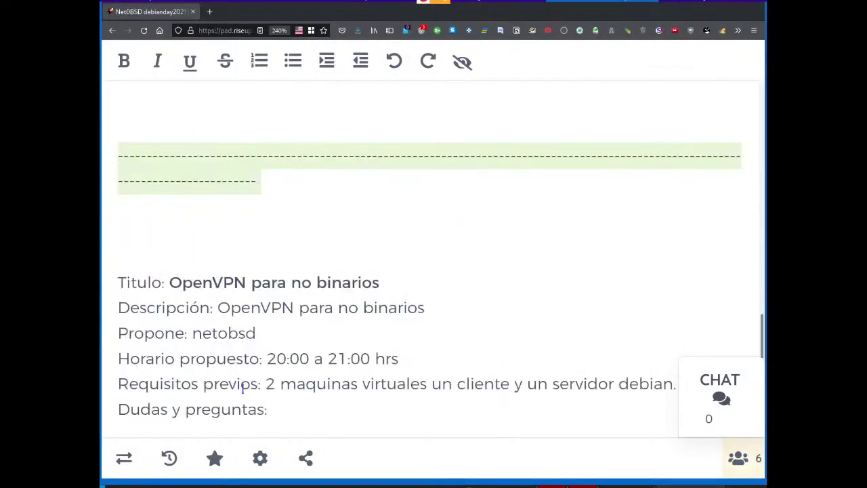
pyautogui.scroll(10, 232, 293)
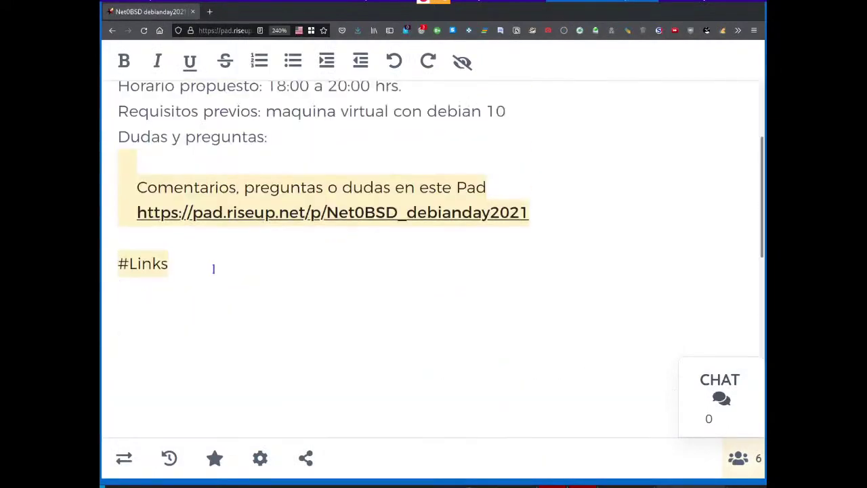
pyautogui.write('https://workbench.cisecurity.org/benchmarks/4742/files')
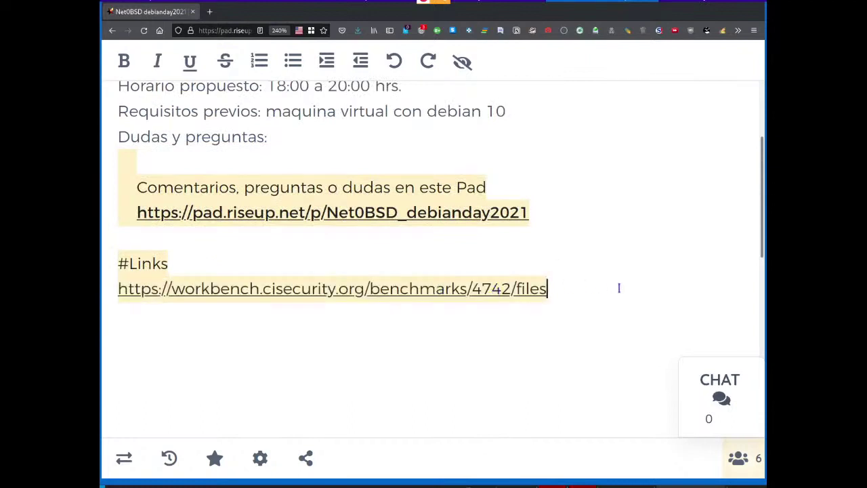
pyautogui.moveTo(523, 288); pyautogui.dragTo(108, 290)
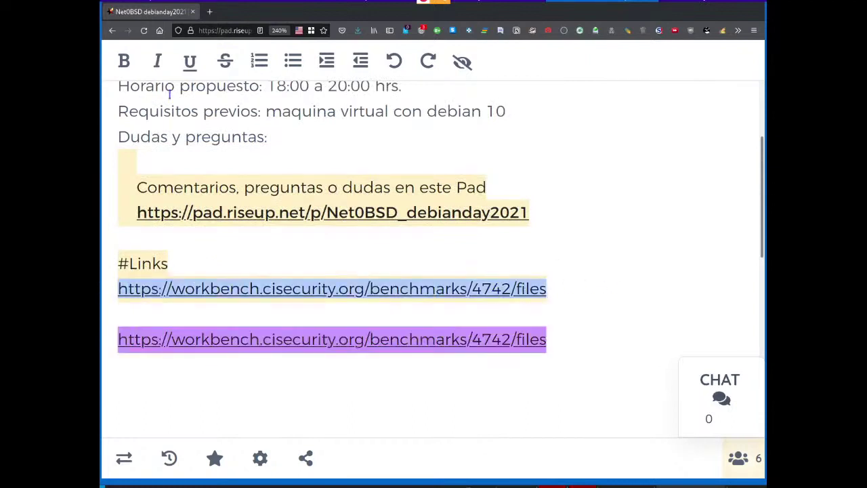
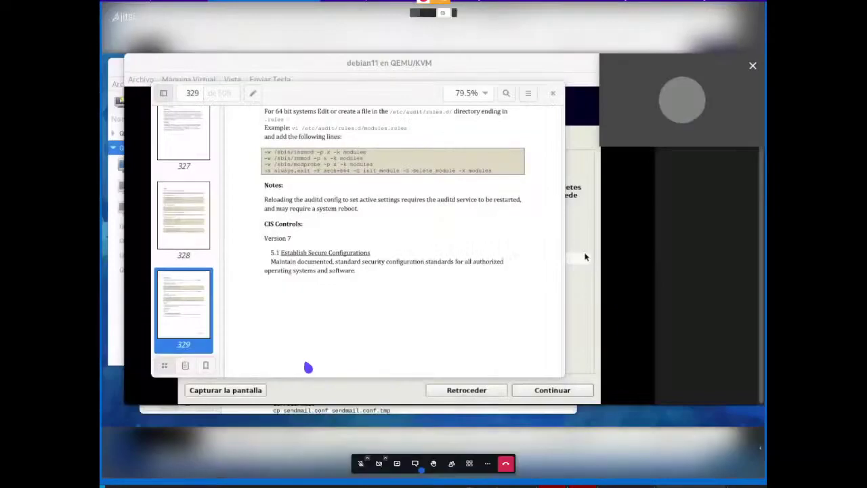
# Unmute the meeting microphone, and continue the Debian installer with No for scanning additional installation media
pyautogui.click(361, 463)
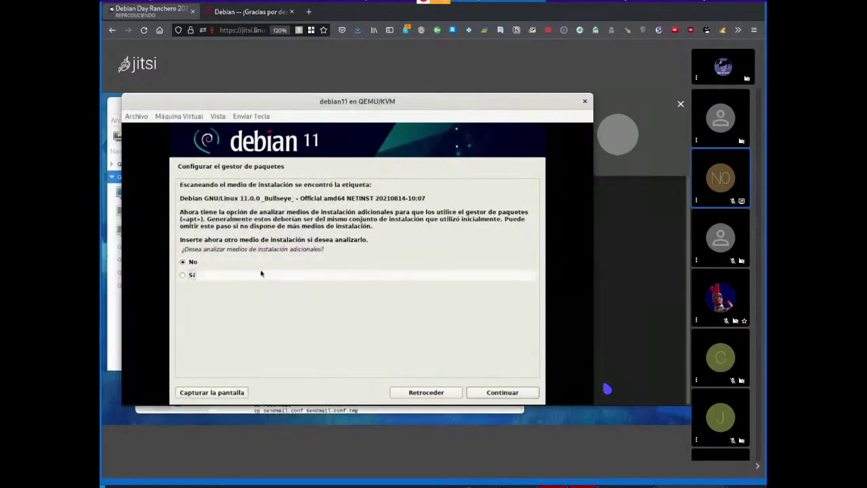
pyautogui.click(498, 397)
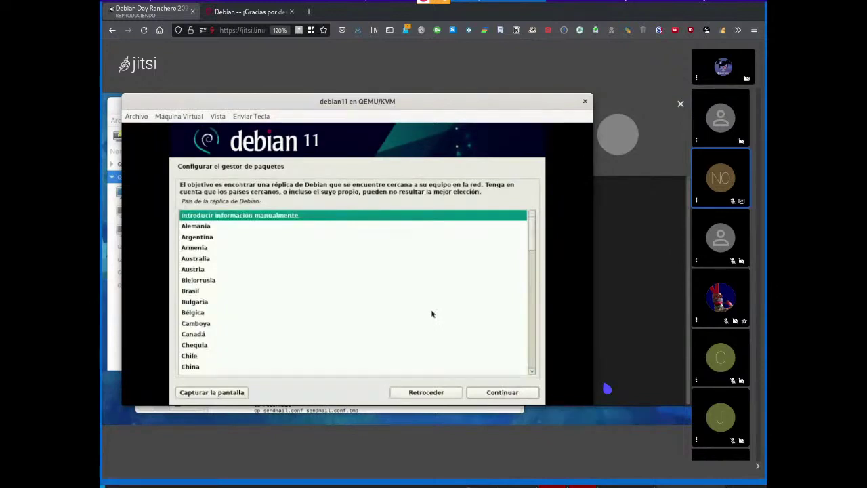
# Look through the installer's list of Debian mirror countries for one close to the machine's network location
pyautogui.press('Down')
pyautogui.press('Down')
pyautogui.press('Down')
pyautogui.press('Down')
pyautogui.press('Down')
pyautogui.press('Down')
pyautogui.press('Down')
pyautogui.press('Down')
pyautogui.press('Down')
pyautogui.press('Down')
pyautogui.press('Down')
pyautogui.press('Down')
pyautogui.press('Down')
pyautogui.press('Down')
pyautogui.press('Down')
pyautogui.press('Down')
pyautogui.press('Down')
pyautogui.press('Down')
pyautogui.press('Down')
pyautogui.press('Down')
pyautogui.press('Down')
pyautogui.press('Down')
pyautogui.press('Down')
pyautogui.press('Down')
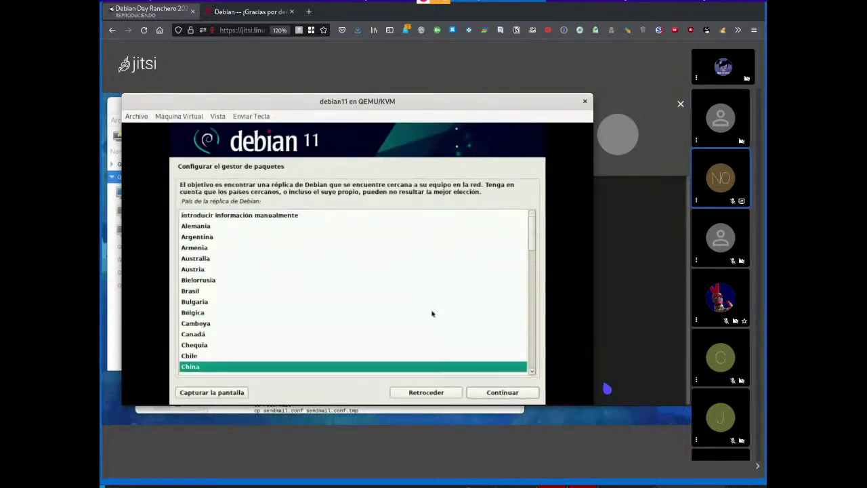
pyautogui.press('Down')
pyautogui.press('Down')
pyautogui.press('Down')
pyautogui.press('Down')
pyautogui.press('Down')
pyautogui.press('Down')
pyautogui.press('Down')
pyautogui.press('Down')
pyautogui.press('Down')
pyautogui.press('Down')
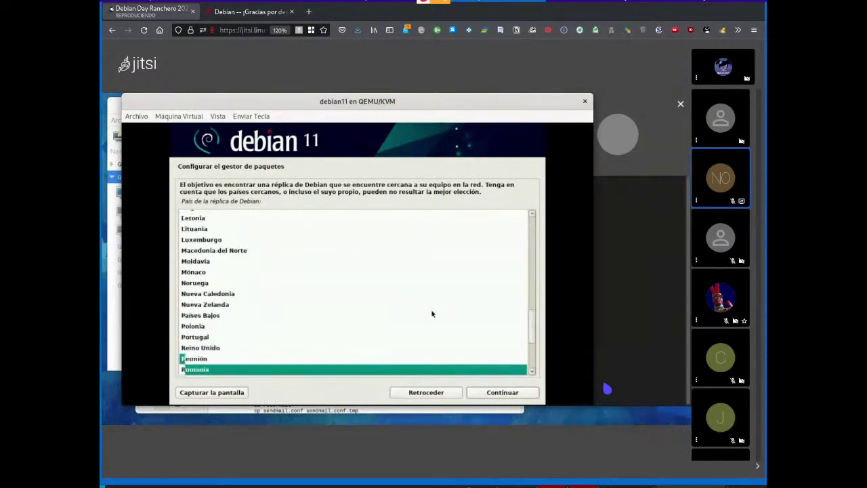
pyautogui.press('Up')
pyautogui.press('Up')
pyautogui.press('Up')
pyautogui.press('Up')
pyautogui.press('Up')
pyautogui.press('Up')
pyautogui.press('Up')
pyautogui.press('Up')
pyautogui.press('Up')
pyautogui.press('Up')
pyautogui.press('Up')
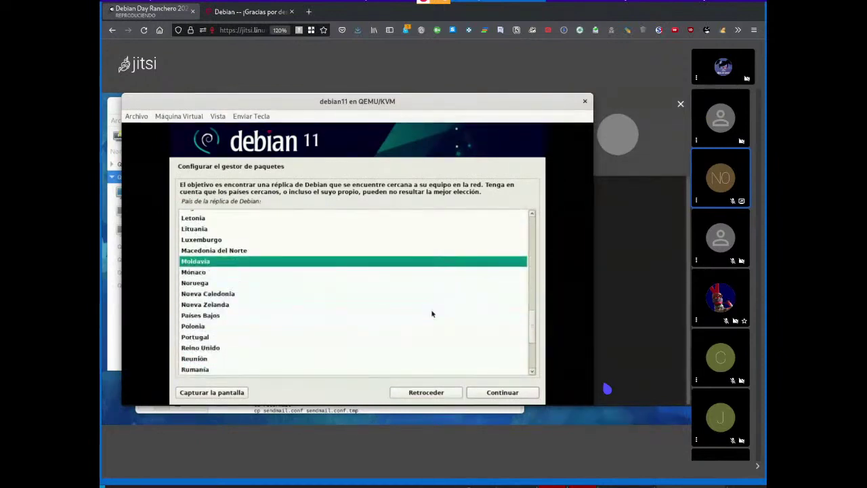
pyautogui.press('Up')
pyautogui.press('Up')
pyautogui.press('Up')
pyautogui.press('Up')
pyautogui.press('Up')
pyautogui.press('Up')
pyautogui.press('Up')
pyautogui.press('Up')
pyautogui.press('Up')
pyautogui.press('Up')
pyautogui.press('Up')
pyautogui.press('Up')
pyautogui.press('Up')
pyautogui.press('Up')
pyautogui.press('Up')
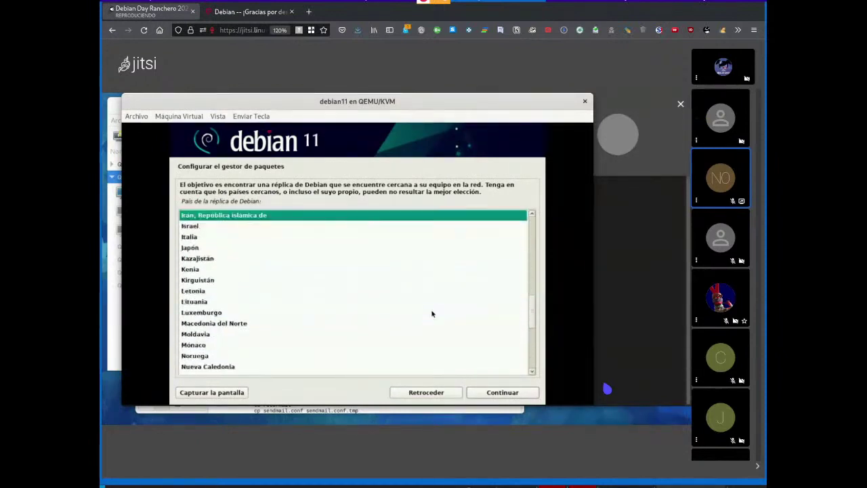
pyautogui.press('Down')
pyautogui.press('Down')
pyautogui.press('Down')
pyautogui.press('Down')
pyautogui.press('Down')
pyautogui.press('Down')
pyautogui.press('Down')
pyautogui.press('Down')
pyautogui.press('Down')
pyautogui.press('Down')
pyautogui.press('Down')
pyautogui.press('Down')
pyautogui.press('Down')
pyautogui.press('Down')
pyautogui.press('Down')
pyautogui.press('Down')
pyautogui.press('Down')
pyautogui.press('Down')
pyautogui.press('Down')
pyautogui.press('Down')
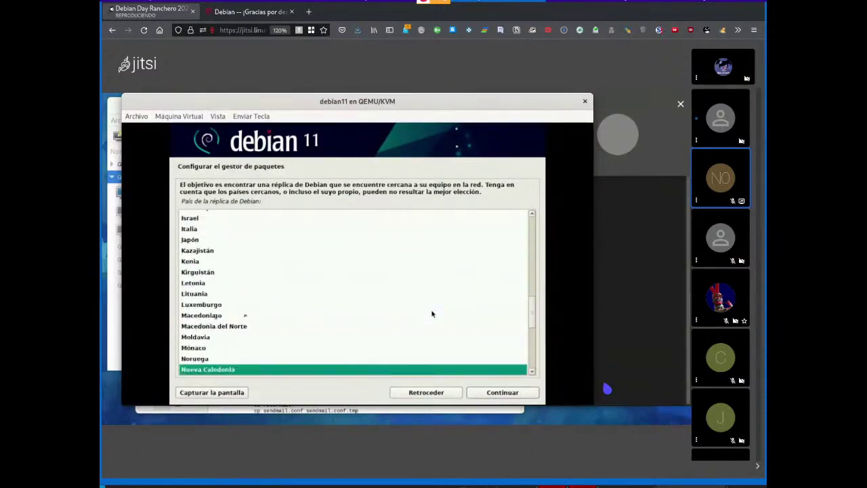
pyautogui.press('Up')
pyautogui.press('Up')
pyautogui.press('Up')
pyautogui.press('Up')
pyautogui.press('Up')
pyautogui.press('Up')
pyautogui.press('Up')
pyautogui.press('Up')
pyautogui.press('Up')
pyautogui.press('Up')
pyautogui.press('Up')
pyautogui.press('Up')
pyautogui.press('Up')
pyautogui.press('Up')
pyautogui.press('Up')
pyautogui.press('Up')
pyautogui.press('Up')
pyautogui.press('Up')
pyautogui.press('Up')
pyautogui.press('Up')
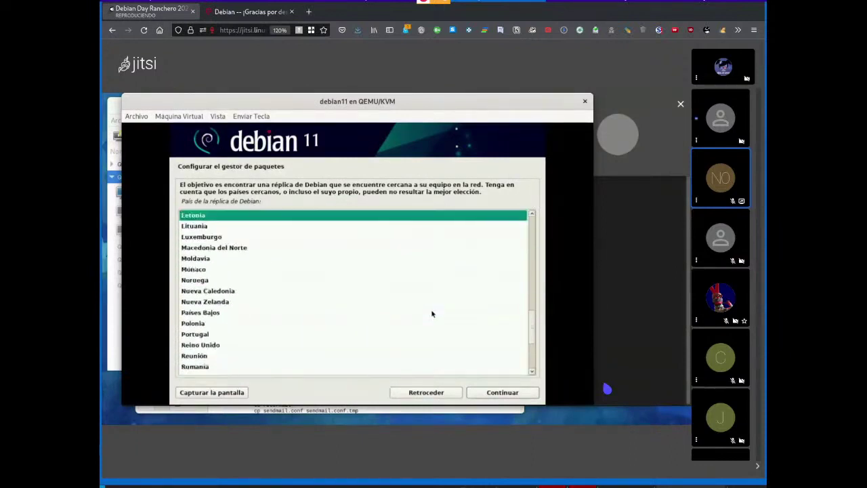
pyautogui.press('Up')
pyautogui.press('Up')
pyautogui.press('Up')
pyautogui.press('Up')
pyautogui.press('Up')
pyautogui.press('Up')
pyautogui.press('Up')
pyautogui.press('Up')
pyautogui.press('Up')
pyautogui.press('Up')
pyautogui.press('Up')
pyautogui.press('Up')
pyautogui.press('Up')
pyautogui.press('Up')
pyautogui.press('Up')
pyautogui.press('Up')
pyautogui.press('Up')
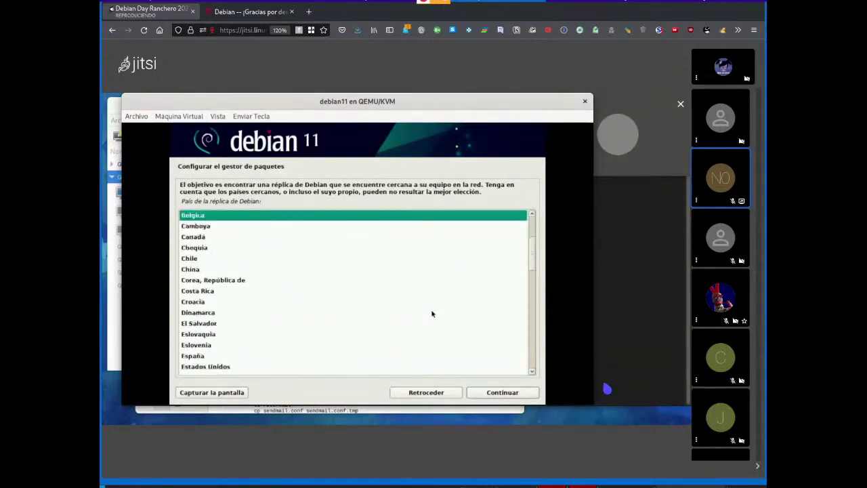
pyautogui.press('Up')
pyautogui.press('Up')
pyautogui.press('Down')
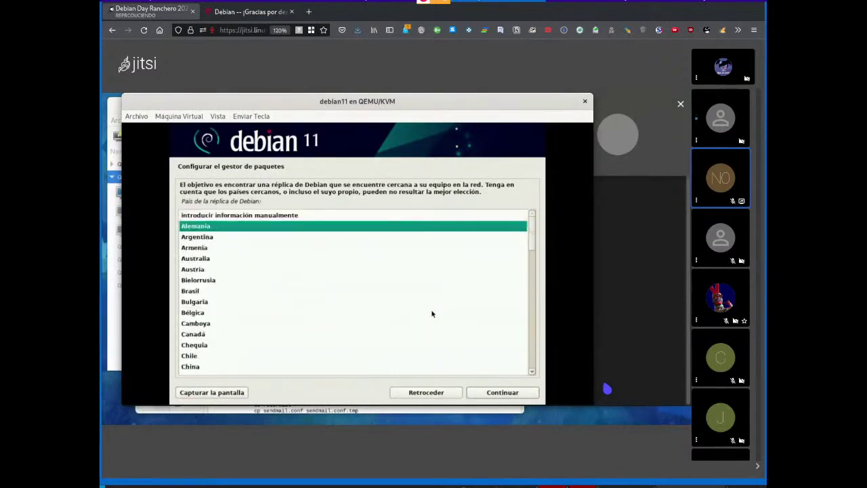
pyautogui.press('Down')
pyautogui.press('Down')
pyautogui.press('Down')
pyautogui.press('Down')
pyautogui.press('Down')
pyautogui.press('Down')
pyautogui.press('Down')
pyautogui.press('Down')
pyautogui.press('Down')
pyautogui.press('Down')
pyautogui.press('Down')
pyautogui.press('Down')
pyautogui.press('Down')
pyautogui.press('Down')
pyautogui.press('Down')
pyautogui.press('Down')
pyautogui.press('Down')
pyautogui.press('Down')
pyautogui.press('Down')
pyautogui.press('Down')
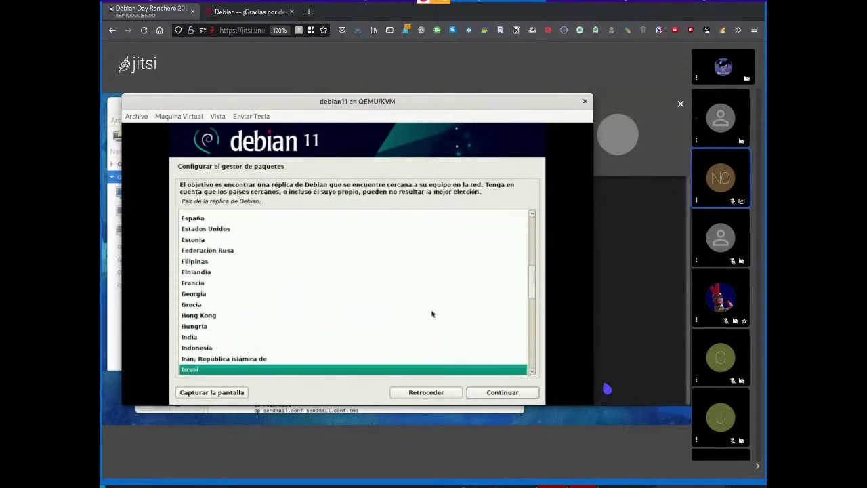
pyautogui.press('Down')
pyautogui.press('Down')
pyautogui.press('Down')
pyautogui.press('Down')
pyautogui.press('Down')
pyautogui.press('Down')
pyautogui.press('Down')
pyautogui.press('Down')
pyautogui.press('Down')
pyautogui.press('Down')
pyautogui.press('Down')
pyautogui.press('Down')
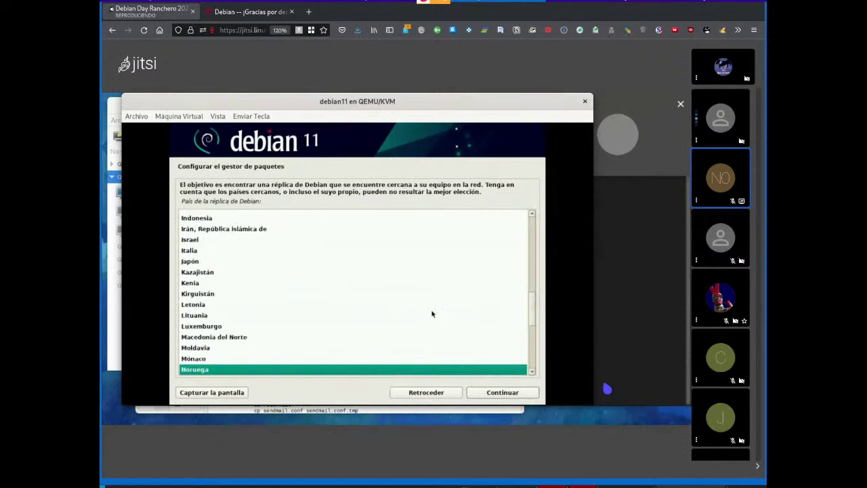
pyautogui.press('Down')
pyautogui.press('Down')
pyautogui.press('Down')
pyautogui.press('Down')
pyautogui.press('Down')
pyautogui.press('Down')
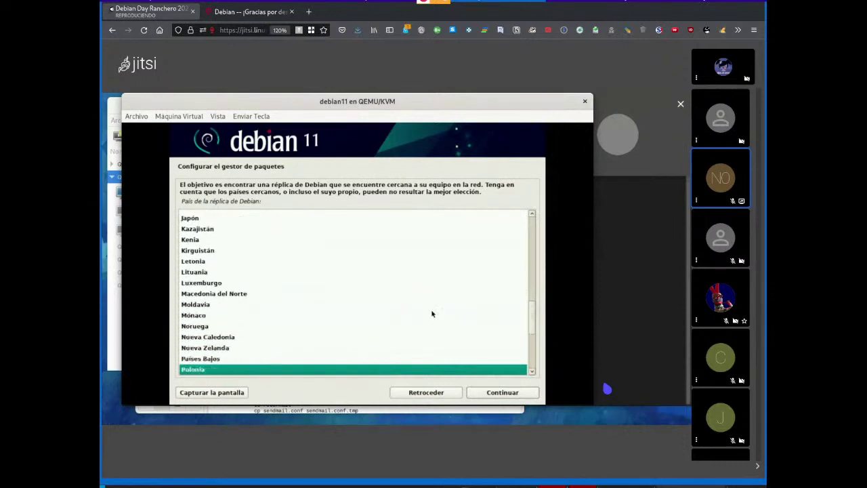
# Choose Estados Unidos as the country of the Debian mirror and continue the installer
pyautogui.press('Down')
pyautogui.press('Down')
pyautogui.press('Down')
pyautogui.press('Down')
pyautogui.press('Down')
pyautogui.press('Down')
pyautogui.press('Down')
pyautogui.press('Down')
pyautogui.press('Down')
pyautogui.press('Down')
pyautogui.press('Down')
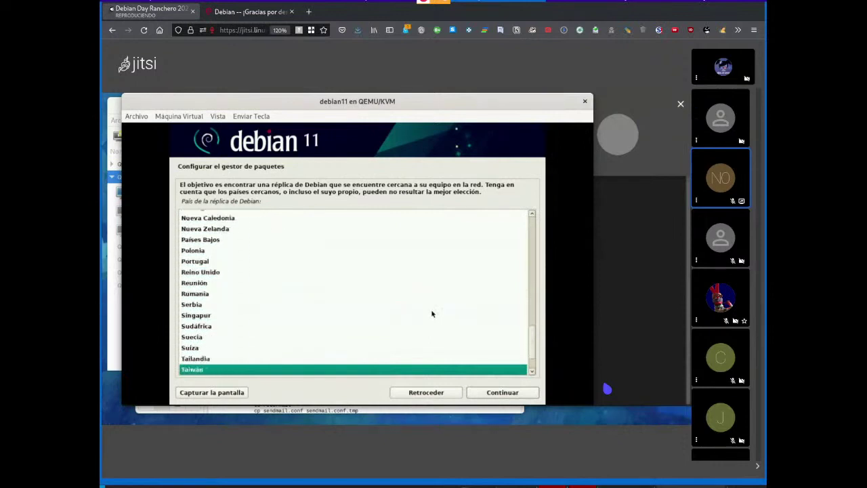
pyautogui.press('Down')
pyautogui.press('Down')
pyautogui.press('Up')
pyautogui.click(432, 315)
pyautogui.press('Up')
pyautogui.press('Up')
pyautogui.press('Up')
pyautogui.press('Up')
pyautogui.press('Up')
pyautogui.press('Up')
pyautogui.press('Up')
pyautogui.press('Up')
pyautogui.press('Up')
pyautogui.press('Up')
pyautogui.press('Up')
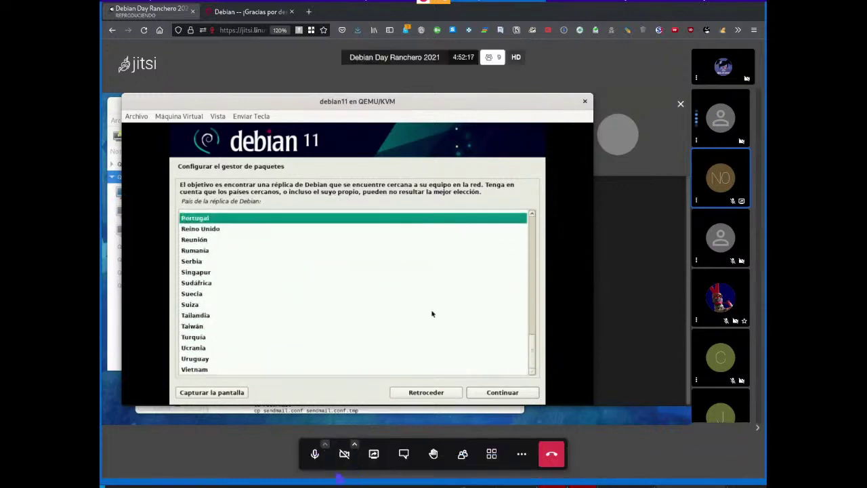
pyautogui.press('Up')
pyautogui.press('Up')
pyautogui.press('Up')
pyautogui.press('Up')
pyautogui.press('Up')
pyautogui.press('Up')
pyautogui.press('Up')
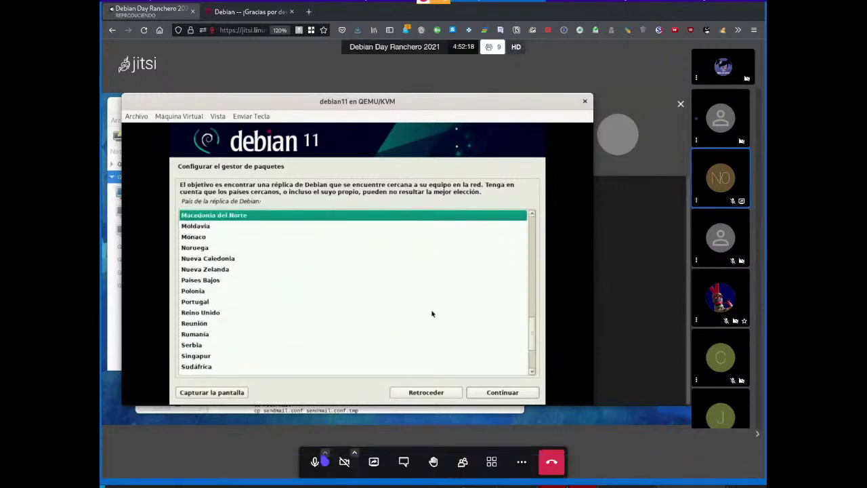
pyautogui.press('Up')
pyautogui.press('Up')
pyautogui.press('Up')
pyautogui.press('Up')
pyautogui.press('Up')
pyautogui.press('Up')
pyautogui.press('Up')
pyautogui.press('Up')
pyautogui.press('Up')
pyautogui.press('Up')
pyautogui.press('Up')
pyautogui.press('Up')
pyautogui.press('Up')
pyautogui.press('Up')
pyautogui.press('Up')
pyautogui.press('Up')
pyautogui.press('Up')
pyautogui.press('Up')
pyautogui.press('Up')
pyautogui.press('Up')
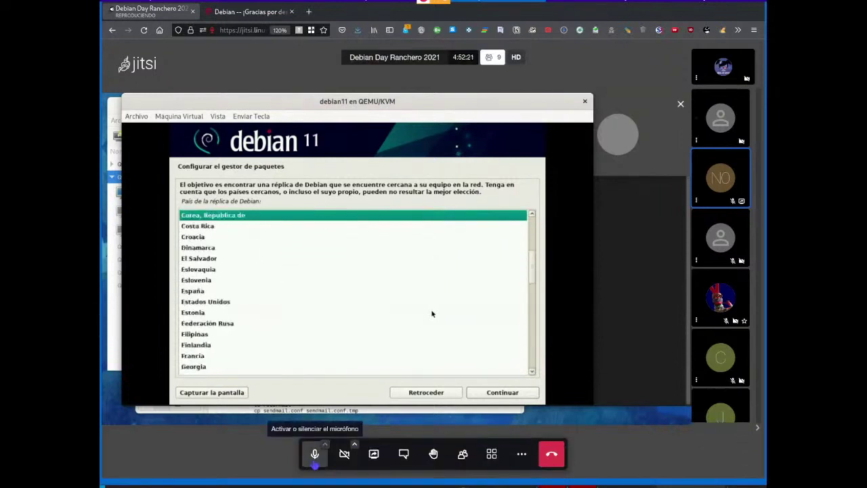
pyautogui.press('Down')
pyautogui.press('Down')
pyautogui.press('Down')
pyautogui.press('Down')
pyautogui.press('Down')
pyautogui.press('Down')
pyautogui.press('Down')
pyautogui.press('Down')
pyautogui.press('Down')
pyautogui.press('Down')
pyautogui.press('Down')
pyautogui.press('Down')
pyautogui.press('Down')
pyautogui.press('Down')
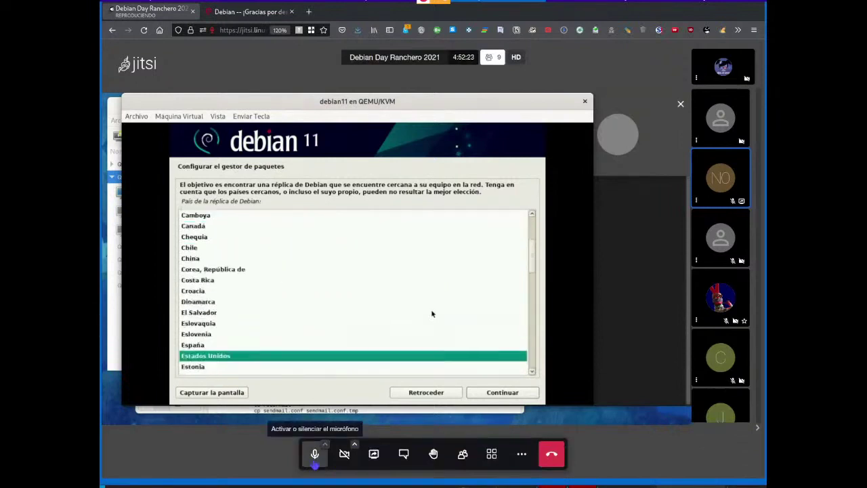
pyautogui.press('Up')
pyautogui.click(513, 398)
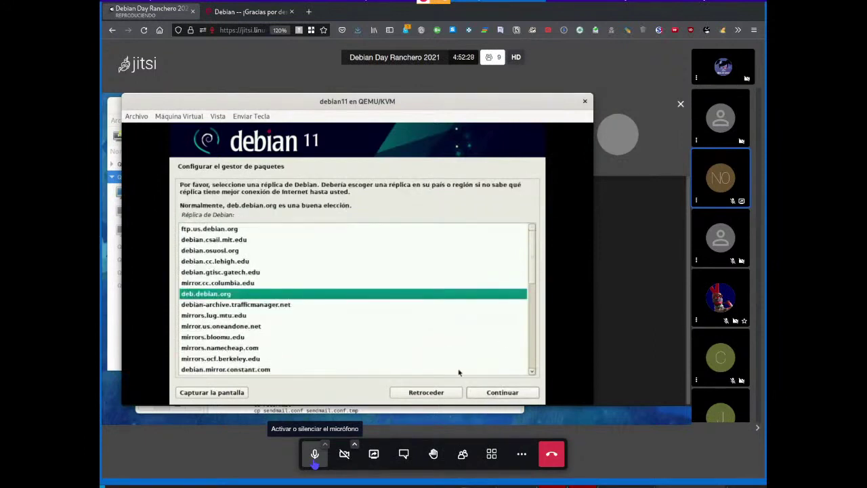
# Choose ftp.us.debian.org as the Debian mirror and continue with the HTTP proxy left blank
pyautogui.press('Down')
pyautogui.press('Down')
pyautogui.press('Down')
pyautogui.press('Down')
pyautogui.press('Up')
pyautogui.press('Up')
pyautogui.press('Up')
pyautogui.press('Up')
pyautogui.press('Up')
pyautogui.press('Up')
pyautogui.press('Up')
pyautogui.press('Up')
pyautogui.press('Up')
pyautogui.press('Up')
pyautogui.press('pagedown')
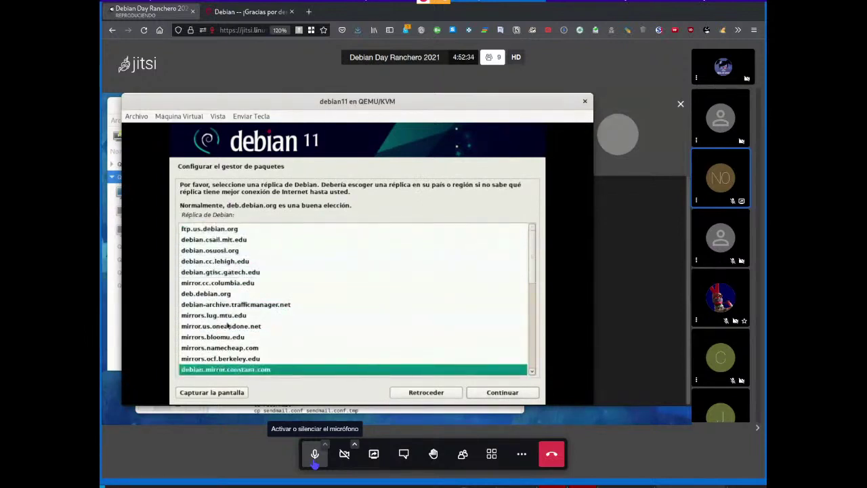
pyautogui.click(234, 231)
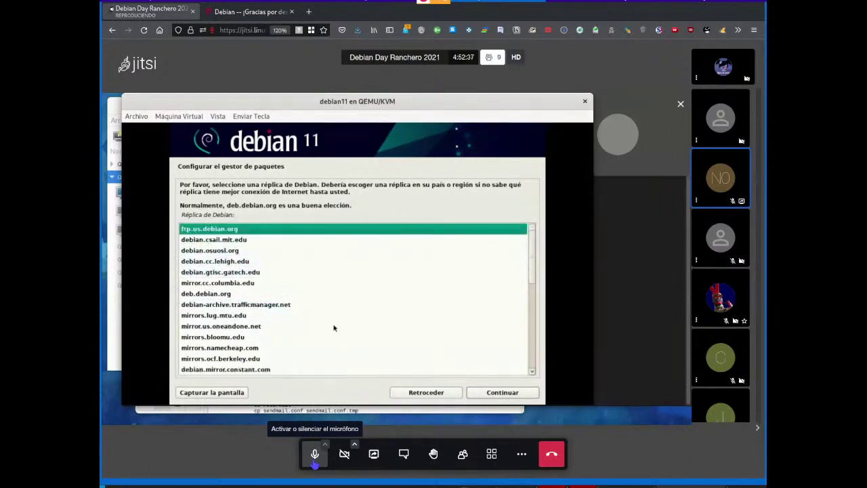
pyautogui.click(504, 395)
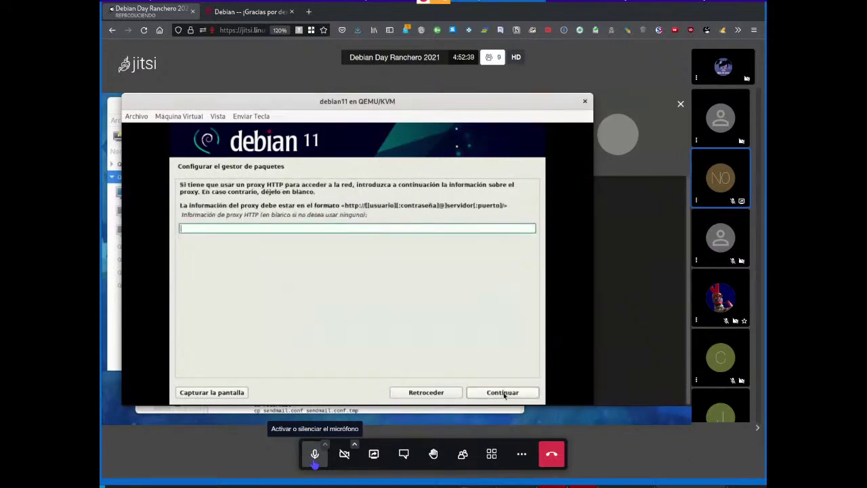
pyautogui.click(504, 394)
# Mute the meeting microphone, and enlarge the shared screen by hiding the participant thumbnails and using full screen
pyautogui.click(315, 464)
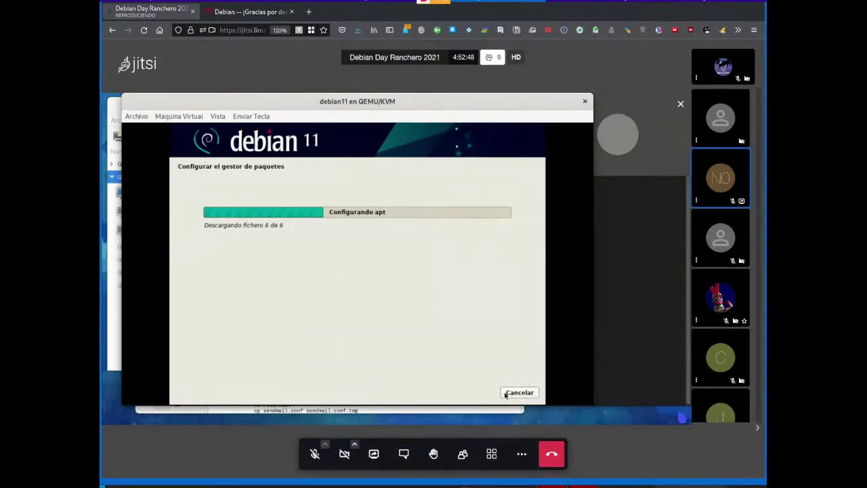
pyautogui.click(756, 428)
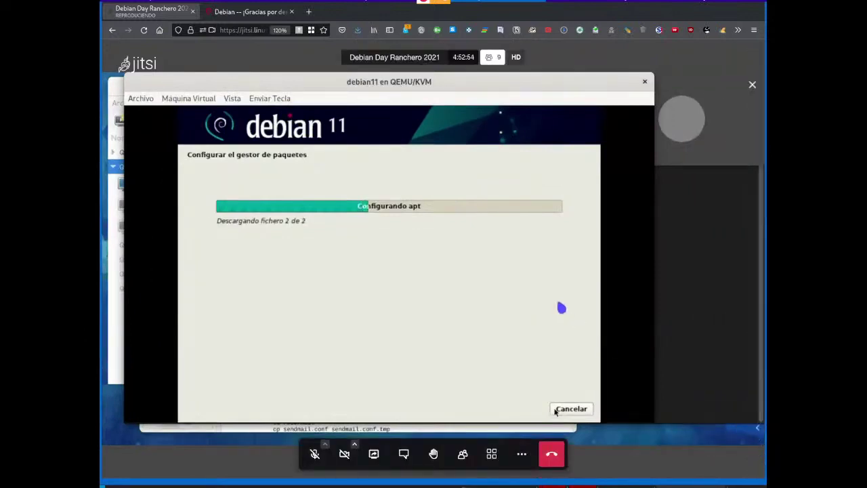
pyautogui.press('F11')
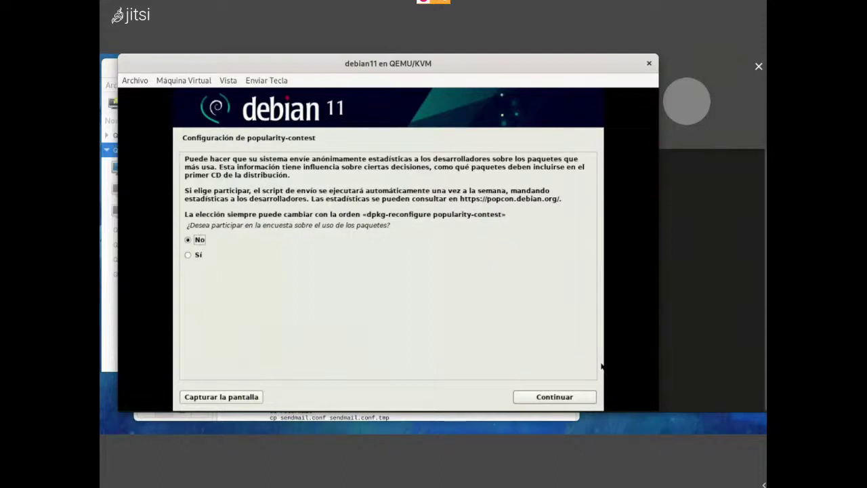
# Answer Sí to taking part in the popularity-contest package usage survey and continue the installer
pyautogui.press('Down')
pyautogui.press('Tab')
pyautogui.press('Return')
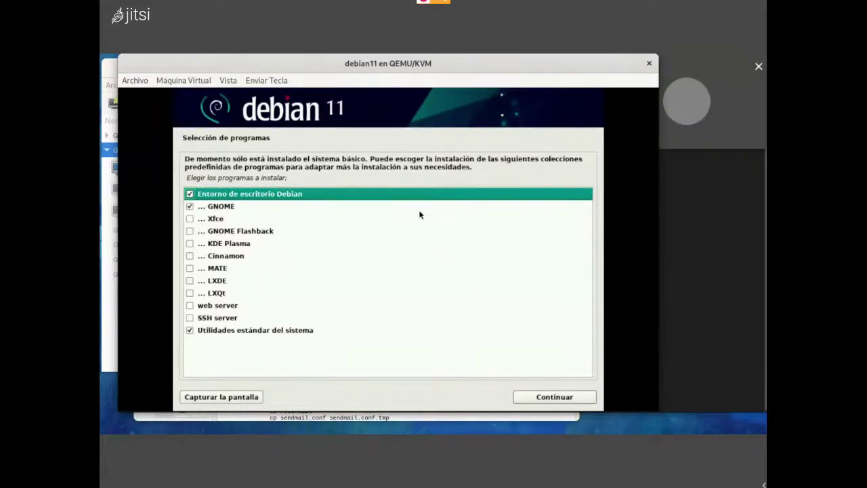
# Deselect Entorno de escritorio Debian and GNOME, select SSH server alongside the standard system utilities, and start installing the programs
pyautogui.press('space')
pyautogui.press('Down')
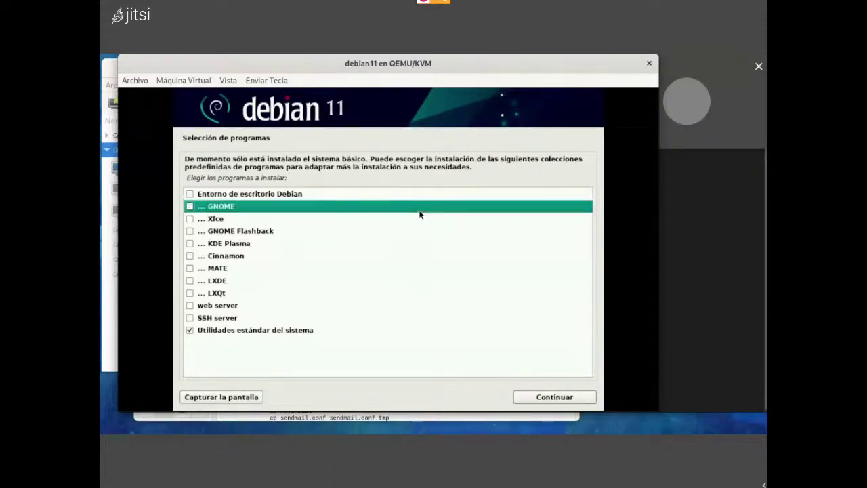
pyautogui.press('Down')
pyautogui.press('Down')
pyautogui.press('Down')
pyautogui.press('Down')
pyautogui.press('Down')
pyautogui.press('Down')
pyautogui.press('Down')
pyautogui.press('Down')
pyautogui.press('Down')
pyautogui.press('Up')
pyautogui.press('Down')
pyautogui.press('Up')
pyautogui.press('Down')
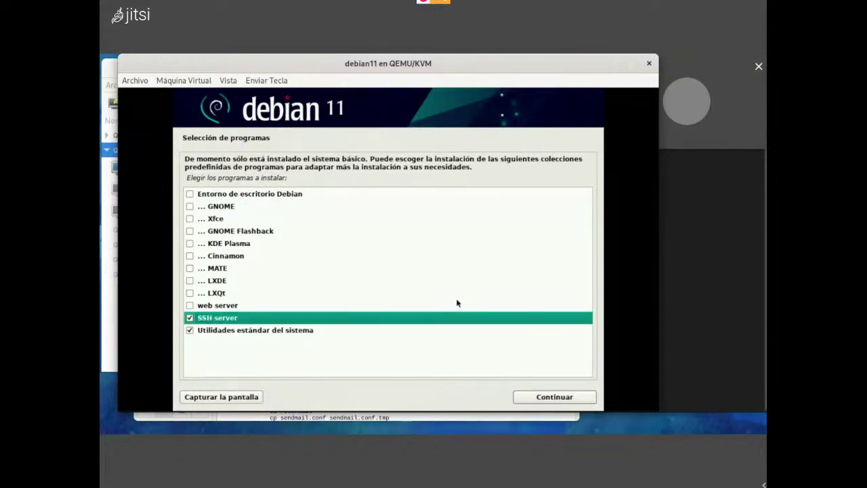
pyautogui.press('Tab')
pyautogui.hotkey('shift', 'Tab')
pyautogui.click(552, 398)
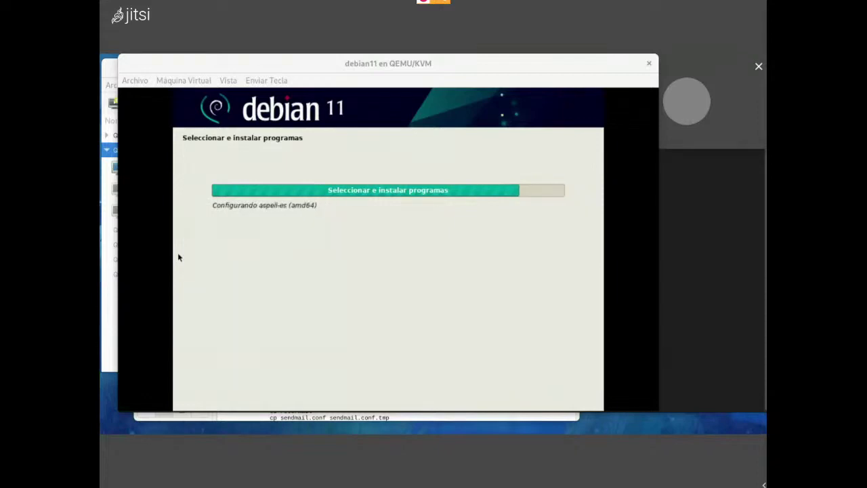
# Unmute the meeting microphone and toggle the meeting's full-screen view
pyautogui.click(314, 473)
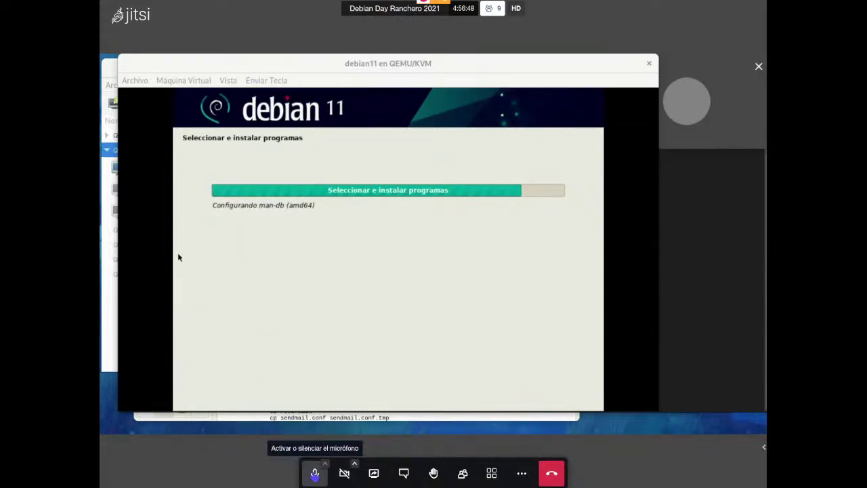
pyautogui.click(315, 474)
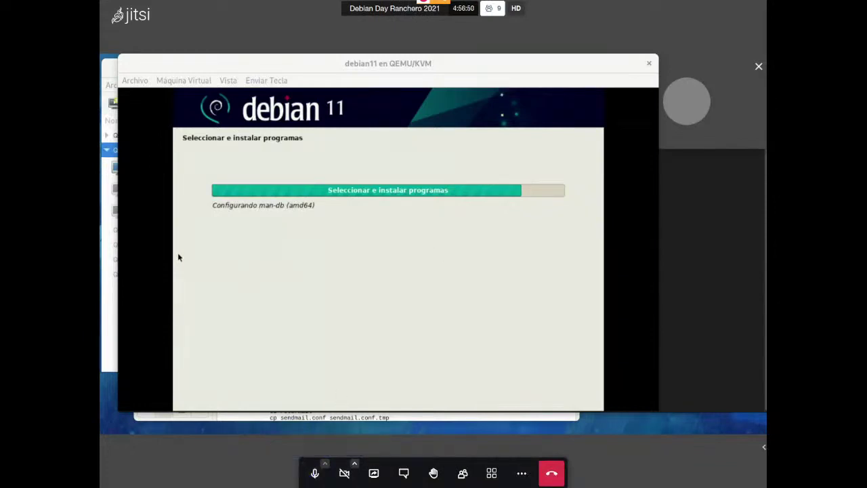
pyautogui.press('F11')
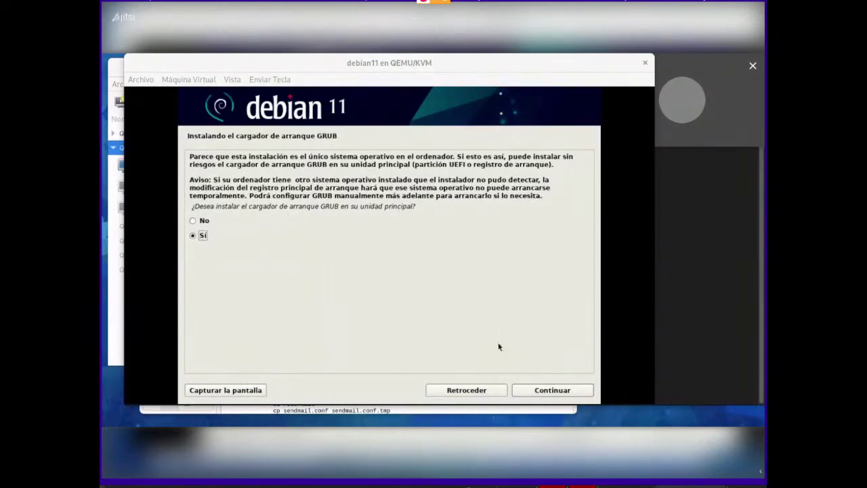
# Accept installing the GRUB boot loader on the primary drive and choose /dev/vda as its device
pyautogui.click(565, 391)
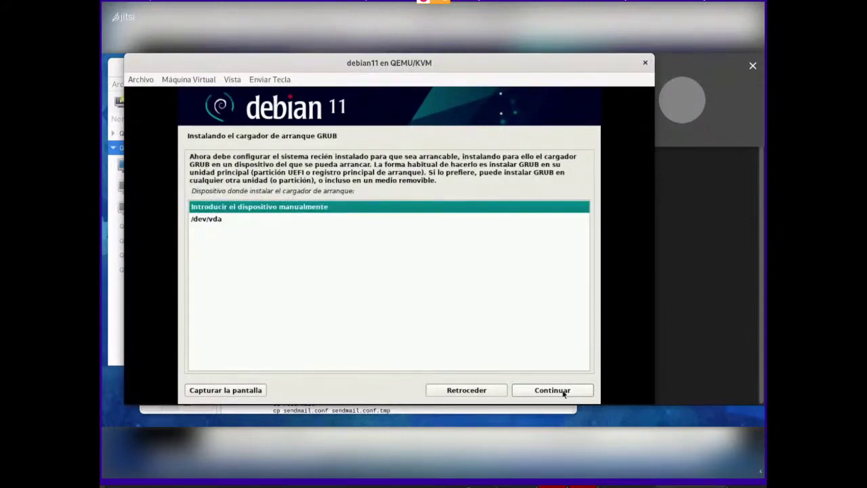
pyautogui.press('Down')
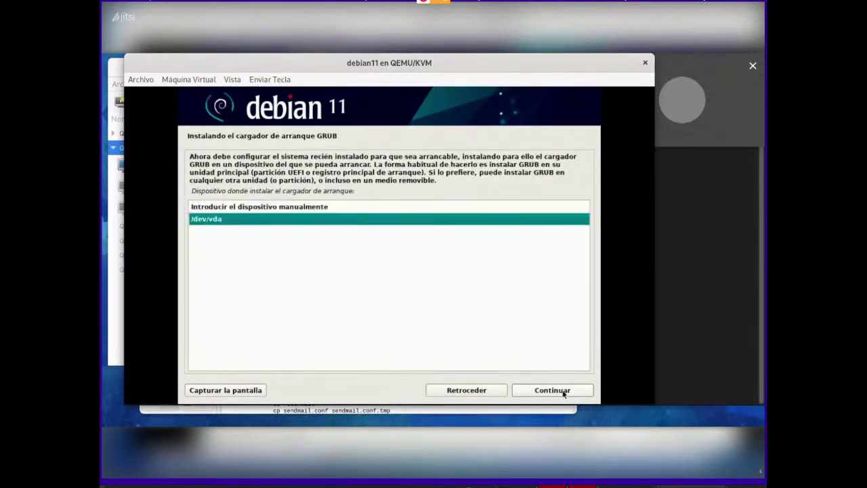
pyautogui.click(563, 391)
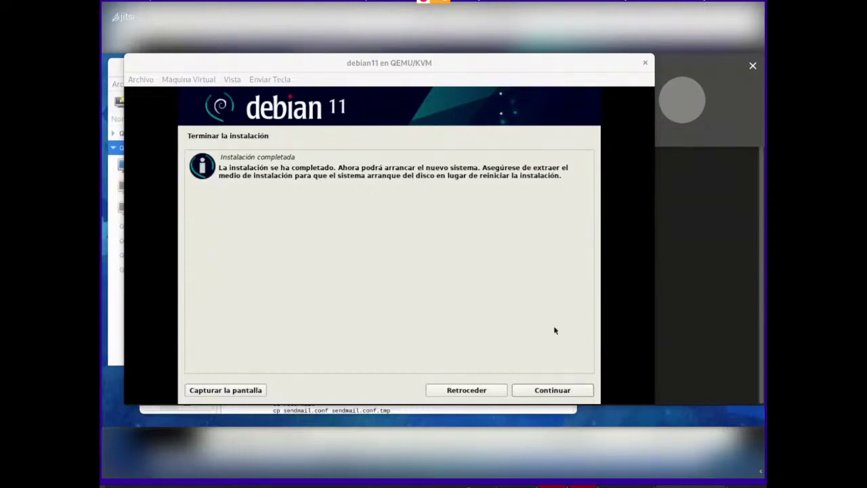
# Finish the installation, restart the virtual machine and boot the Debian GNU/Linux entry from GRUB
pyautogui.click(547, 392)
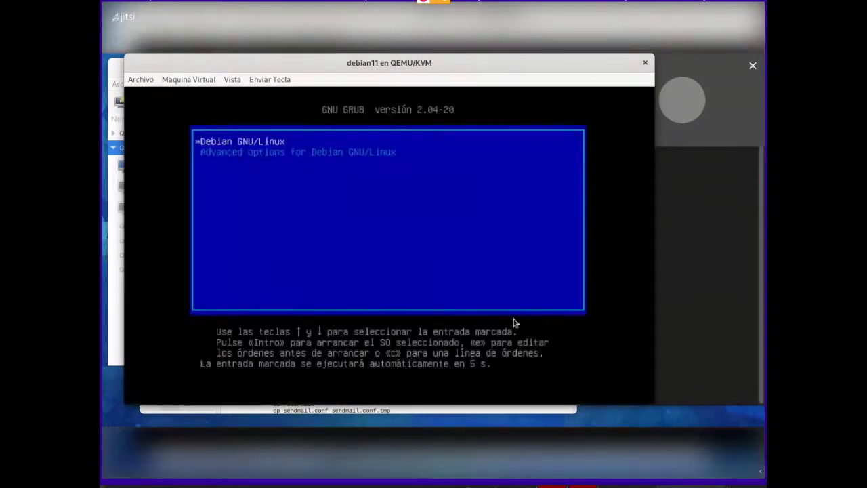
pyautogui.press('Return')
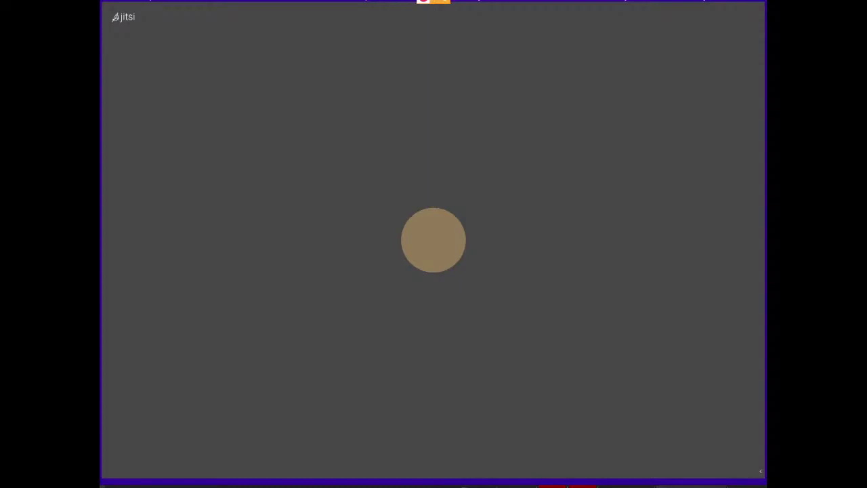
# Switch to the talk's pad to view its links, and return to the meeting showing the virtual machine
pyautogui.hotkey('alt', 'Tab')
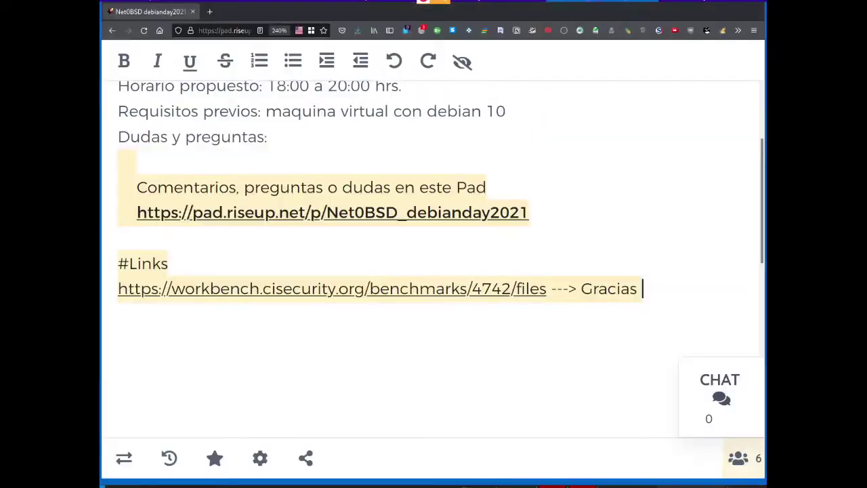
pyautogui.hotkey('alt', 'Tab')
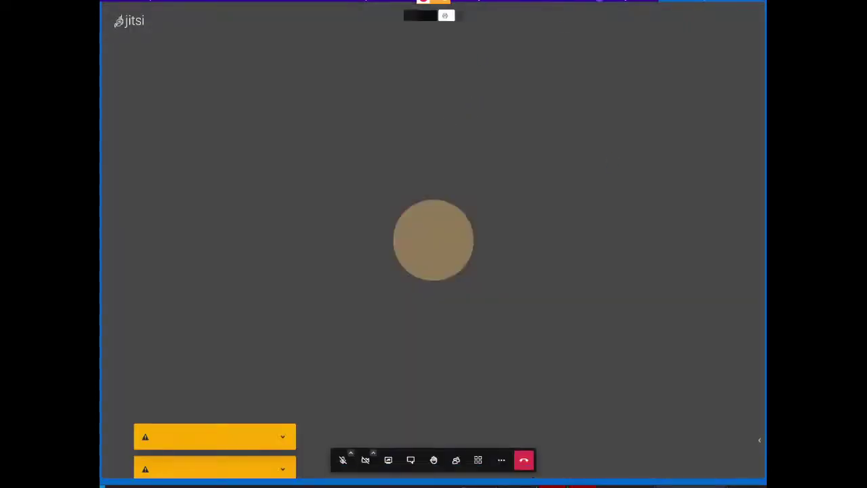
pyautogui.hotkey('alt', 'Tab')
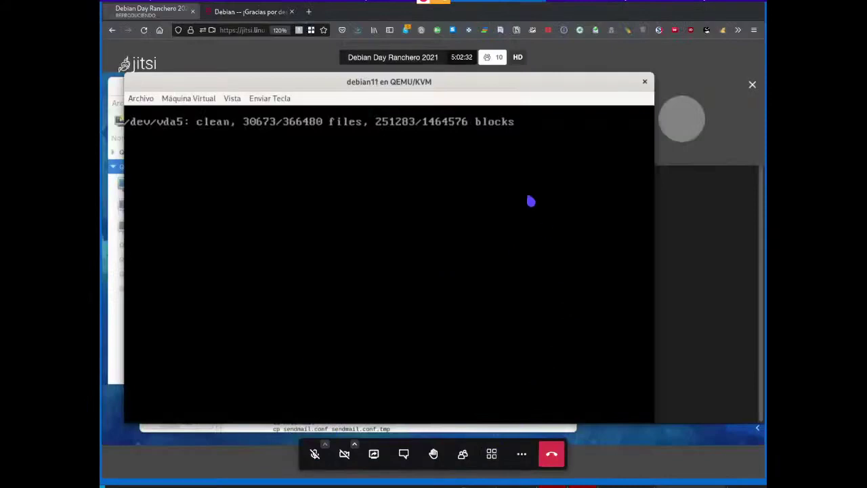
# Reload the Jitsi meeting page from its address to rejoin the call
pyautogui.click(235, 30)
pyautogui.press('Escape')
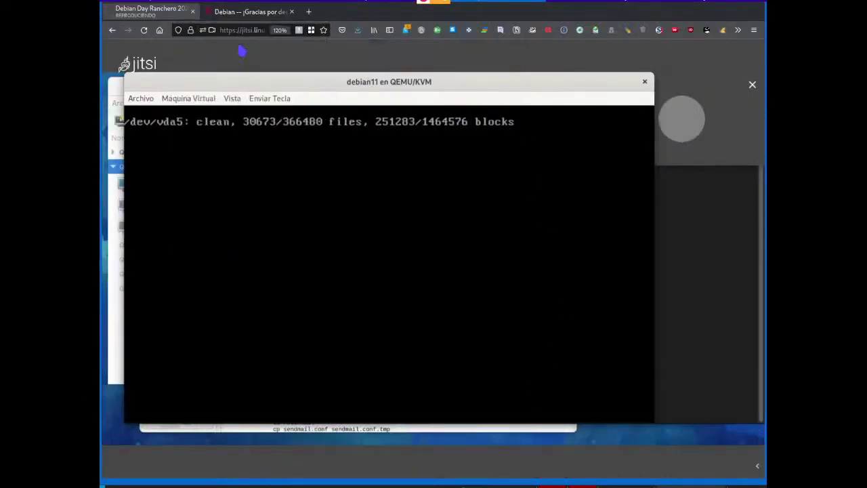
pyautogui.press('Return')
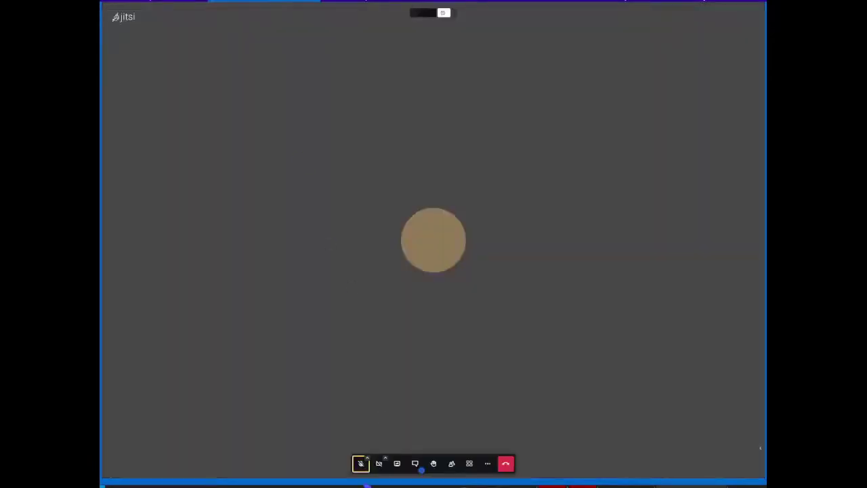
# Unmute the meeting microphone briefly and mute it again, and turn off the camera
pyautogui.click(364, 466)
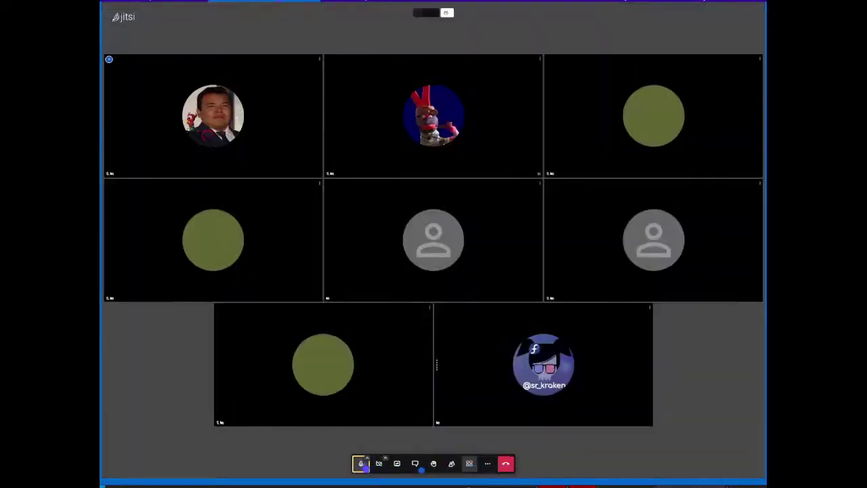
pyautogui.click(361, 463)
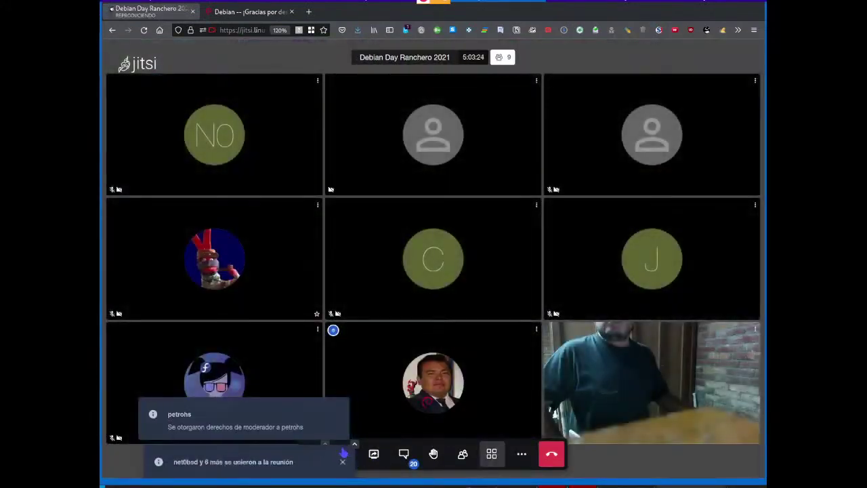
pyautogui.click(346, 454)
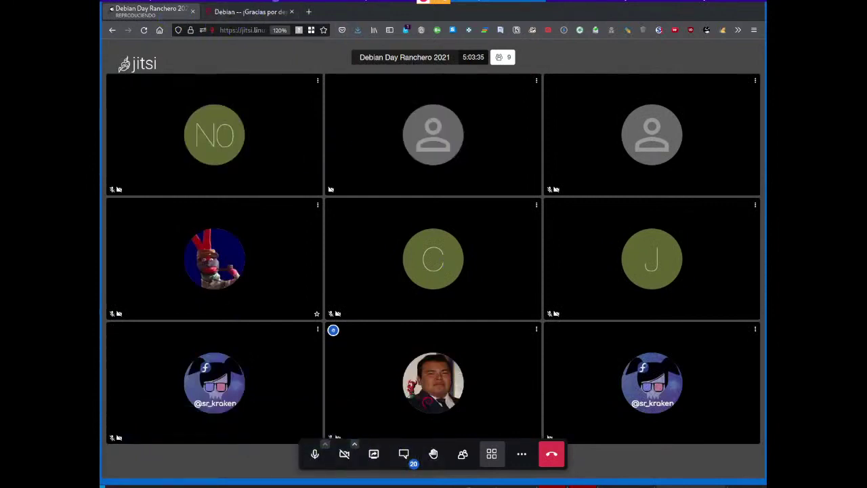
# Show the meeting in full screen and unmute the microphone
pyautogui.press('F11')
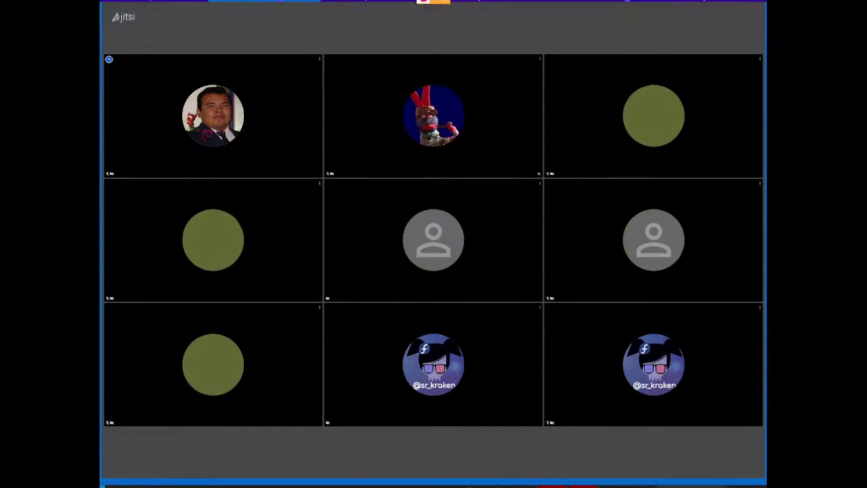
pyautogui.moveTo(418, 464)
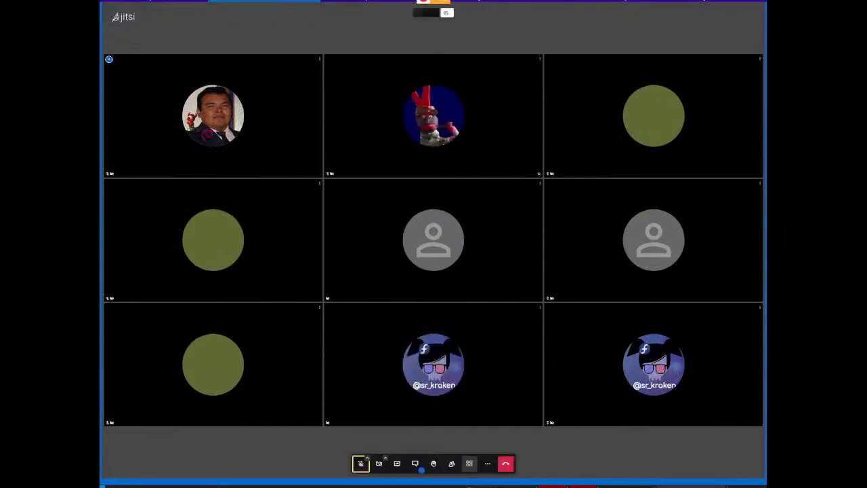
pyautogui.click(361, 463)
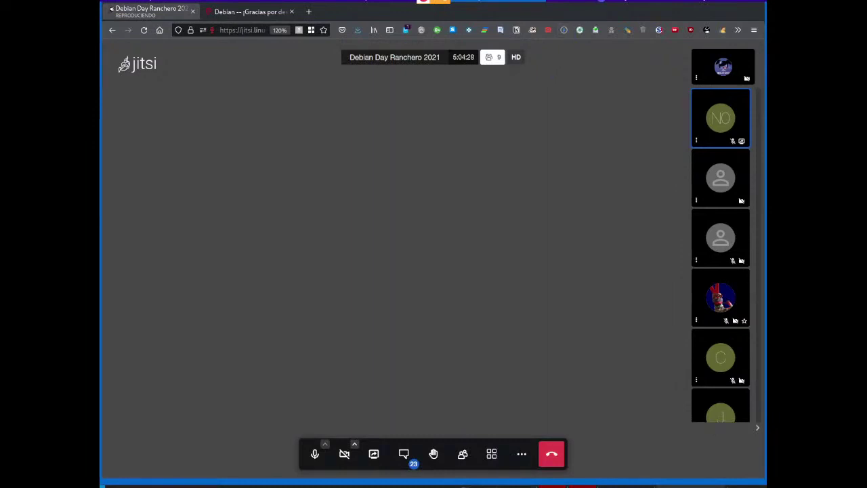
# Switch from the meeting to the talk's pad and review the talk details and the #Links section
pyautogui.hotkey('alt', 'Tab')
pyautogui.hotkey('alt', 'Tab')
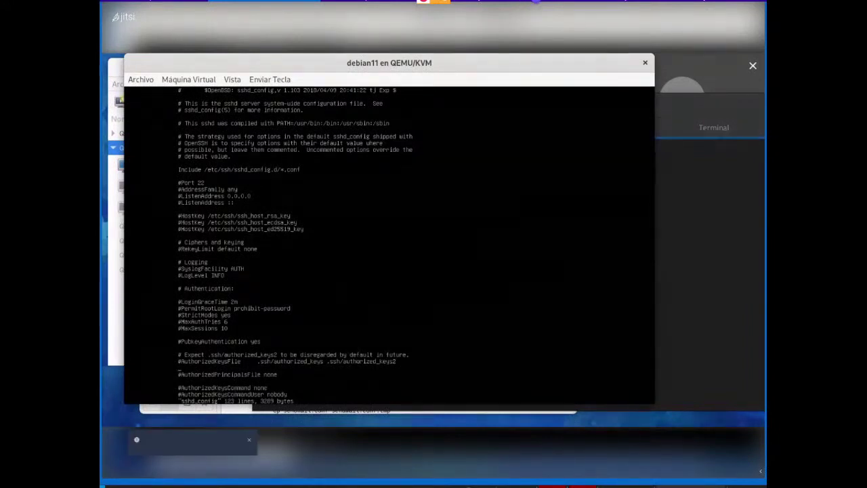
pyautogui.hotkey('alt', 'Tab')
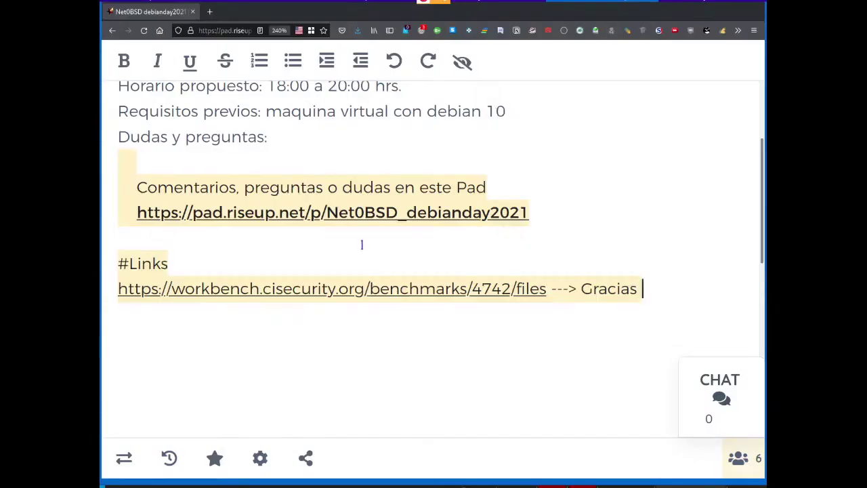
pyautogui.scroll(1, 362, 247)
pyautogui.scroll(1, 363, 247)
pyautogui.scroll(-6, 362, 247)
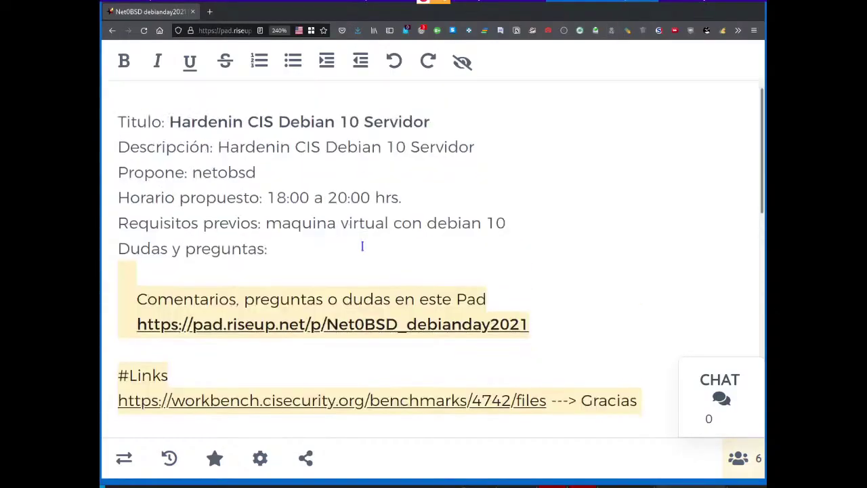
pyautogui.scroll(6, 363, 247)
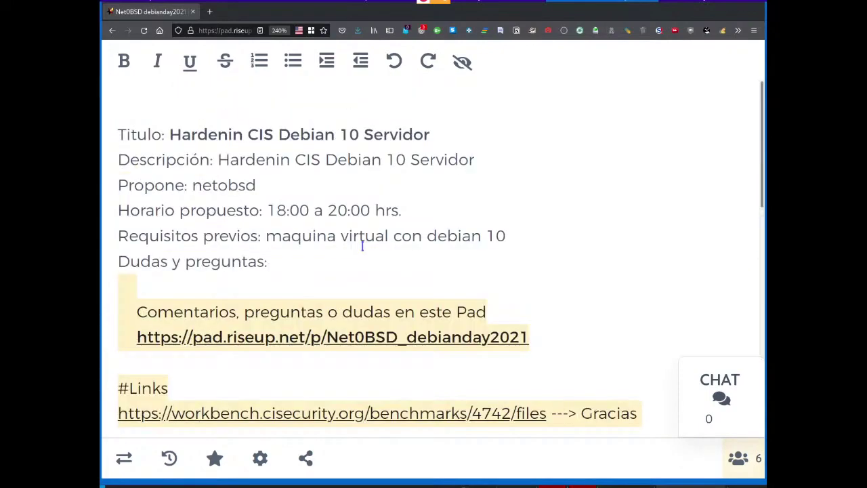
pyautogui.scroll(-2, 362, 247)
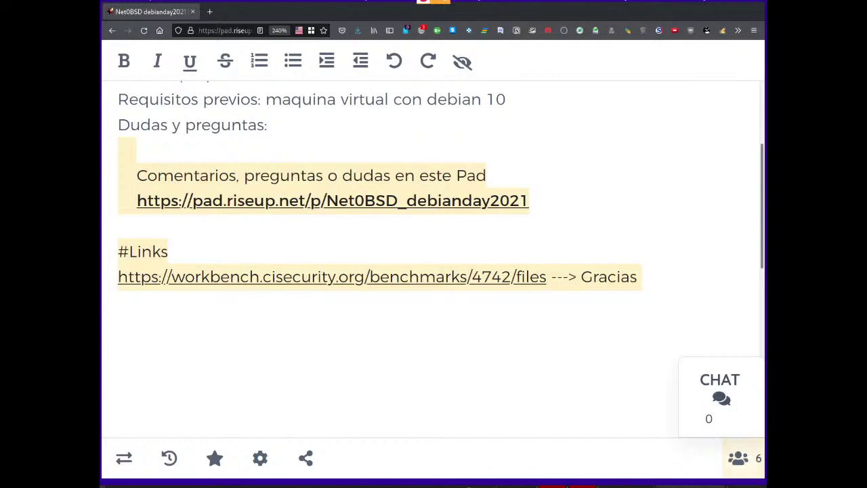
pyautogui.hotkey('alt', 'Tab')
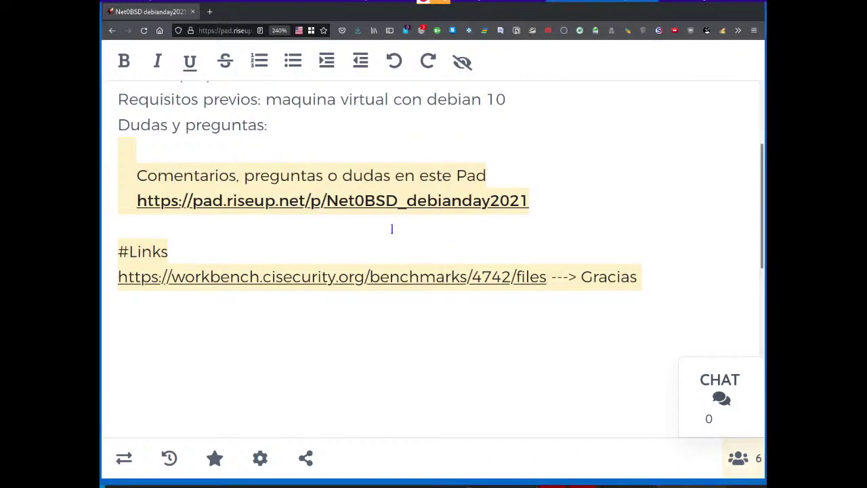
pyautogui.press('Return')
pyautogui.write('https://t.me/HackLA')
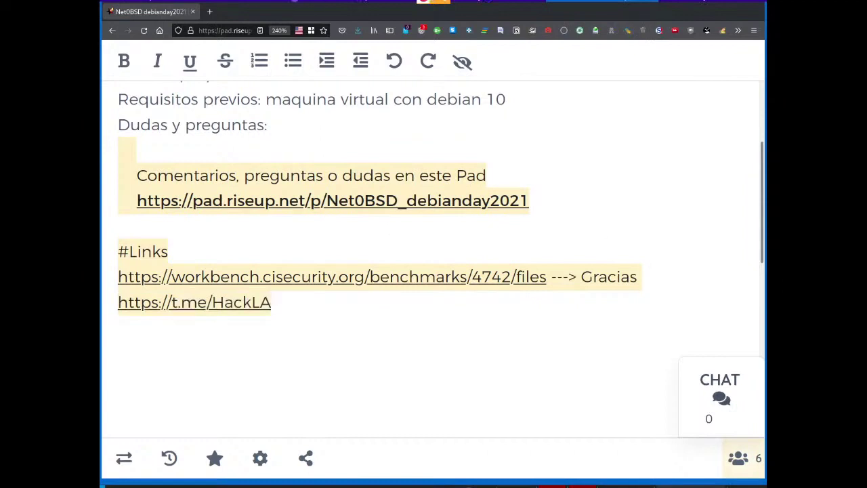
pyautogui.hotkey('alt', 'Tab')
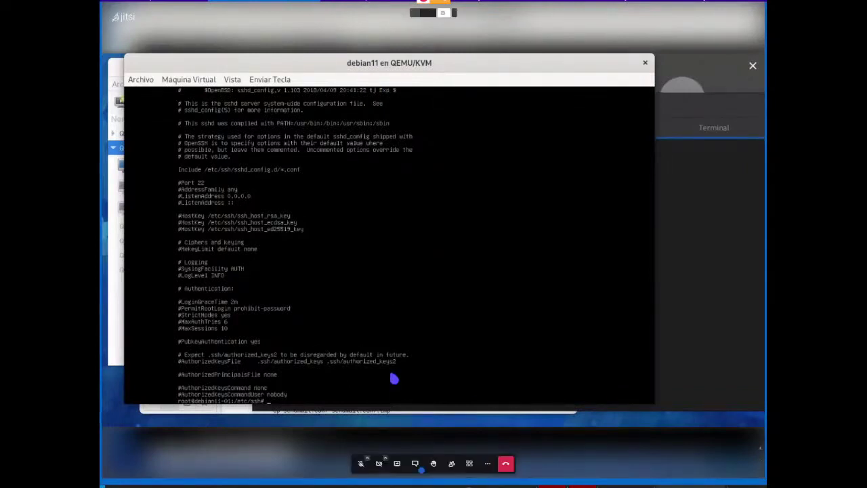
pyautogui.press('super')
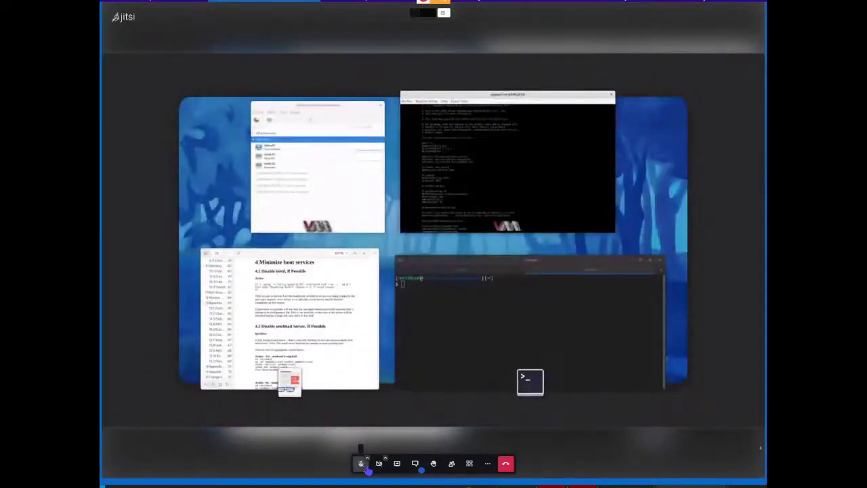
pyautogui.press('super')
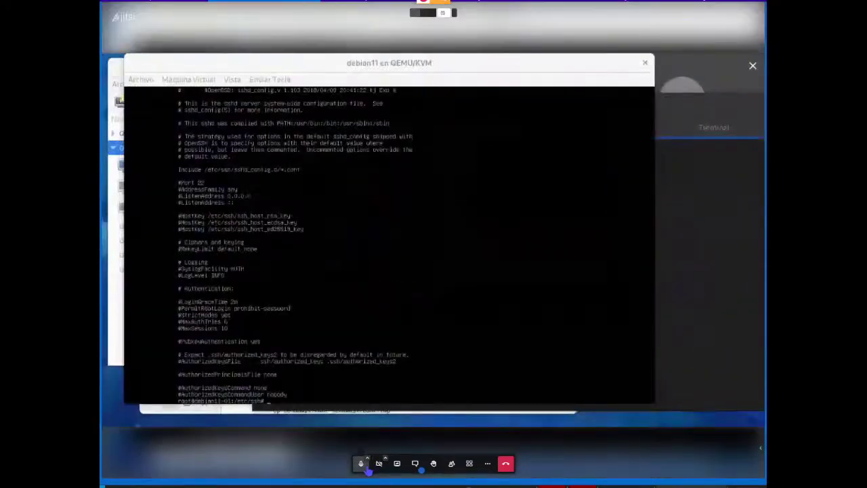